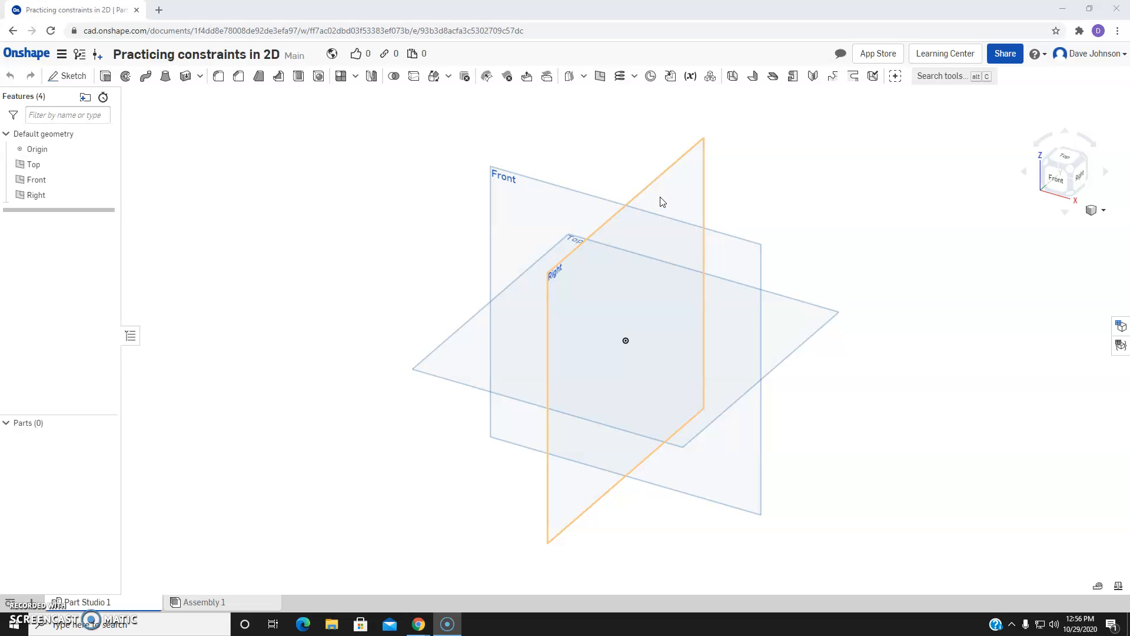
- Start a new sketch on the Front plane and view it from the front
left_click(645, 193)
left_click(554, 192)
right_click(557, 188)
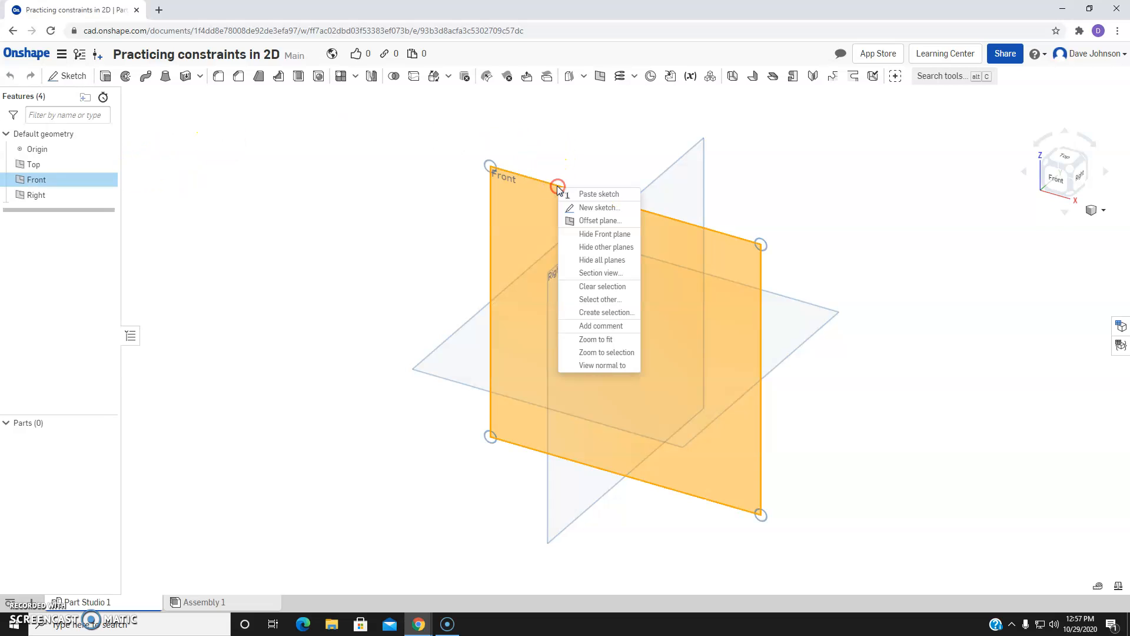
left_click(588, 210)
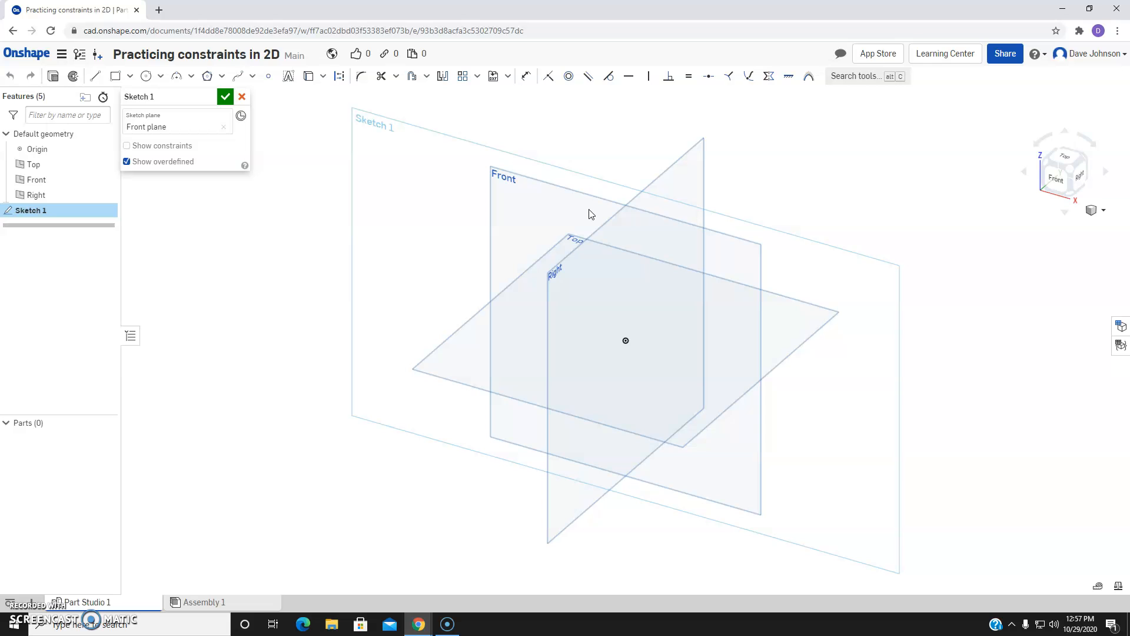
left_click(1056, 178)
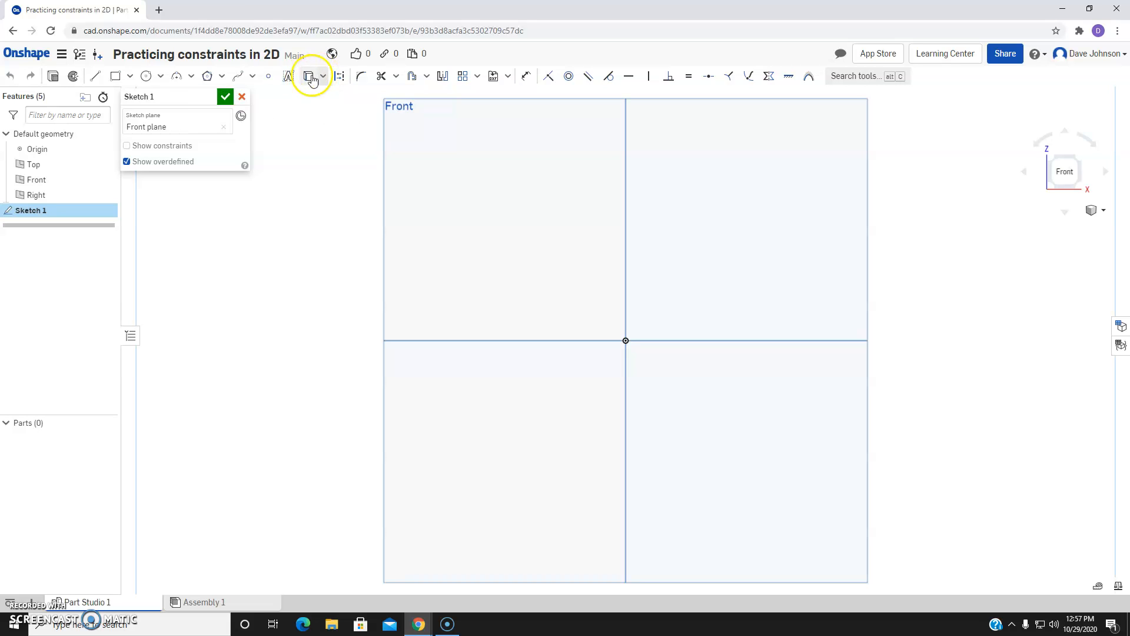
left_click(361, 82)
left_click(397, 76)
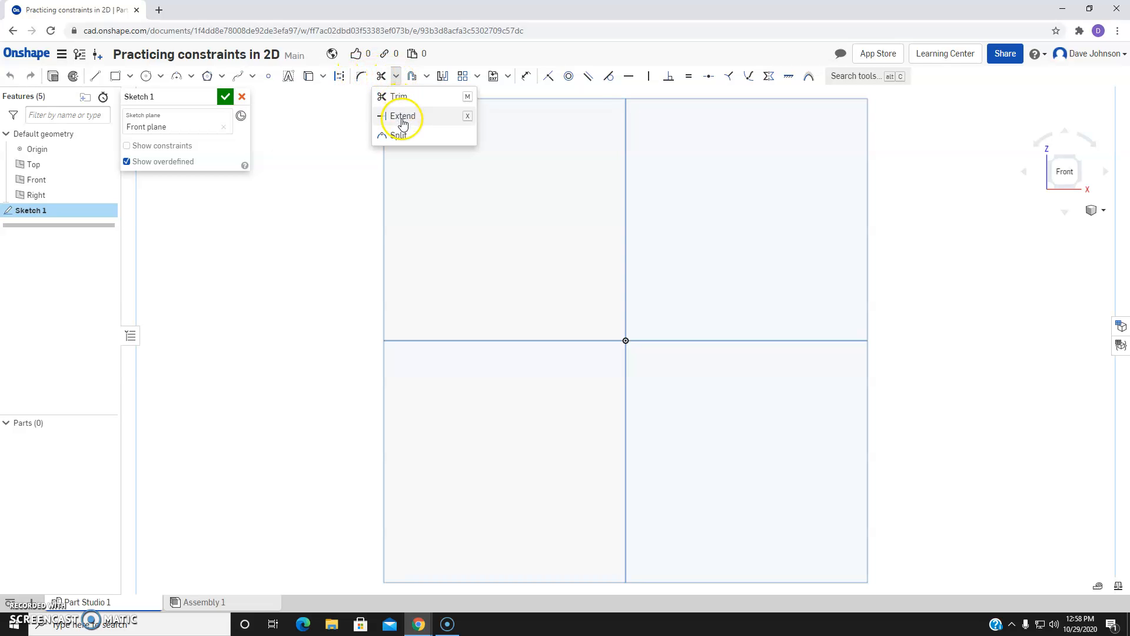
left_click(427, 77)
left_click(440, 80)
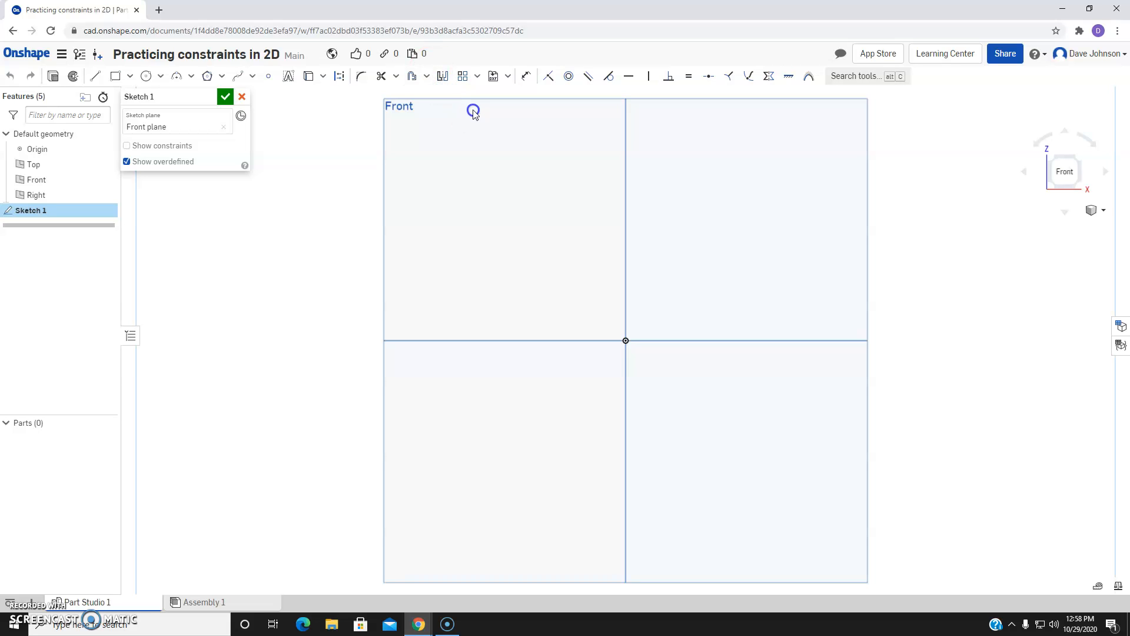
left_click(477, 77)
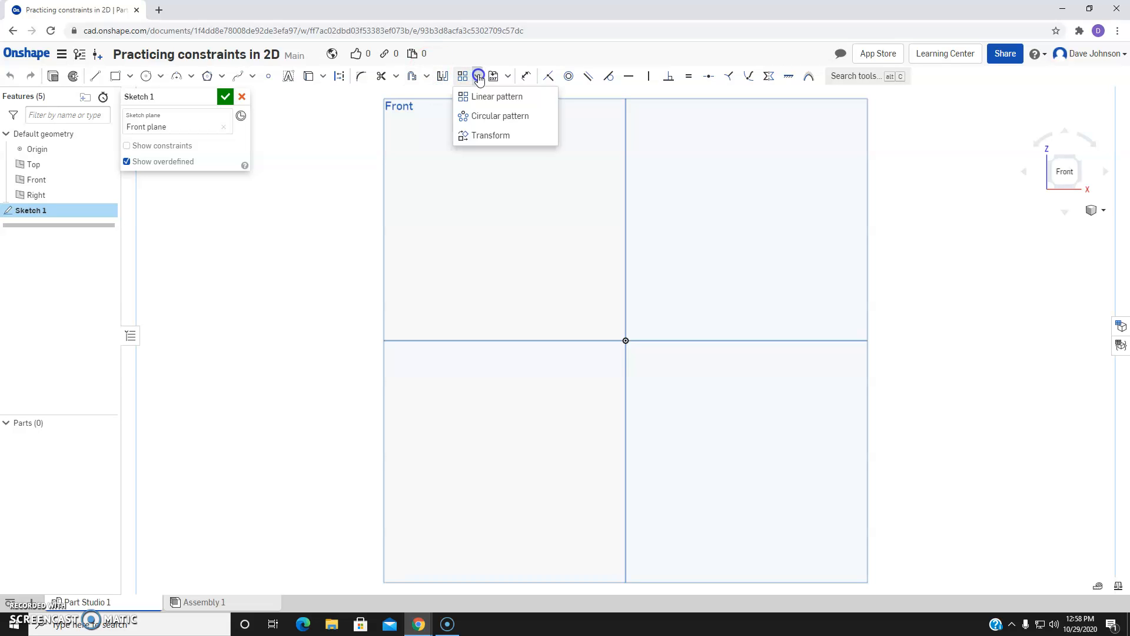
left_click(476, 79)
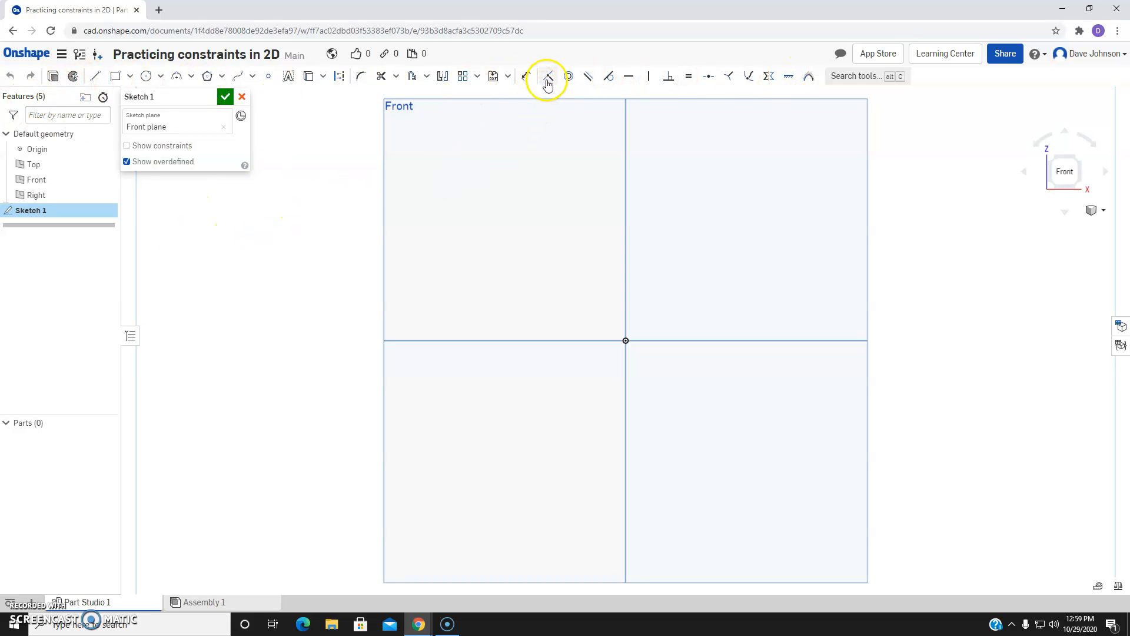
- Sketch a steep slanted line about 1.51 in long in the plane's upper-left quadrant and delete the short stray segment above it
left_click(95, 76)
left_click_drag(540, 162, 448, 302)
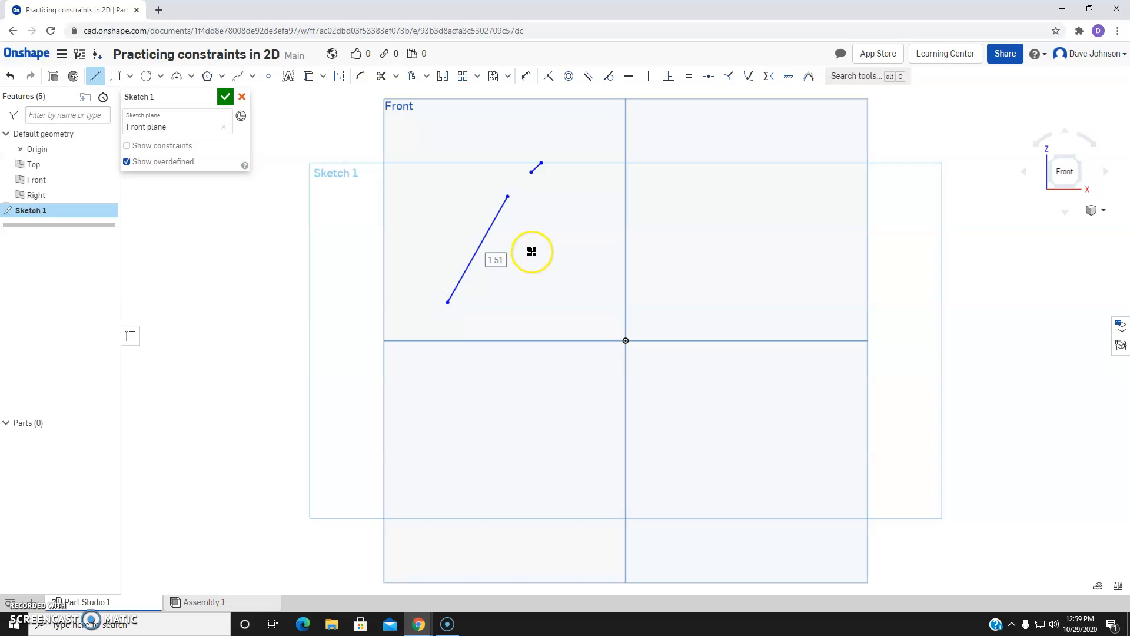
key("Escape")
mouse_move(549, 150)
left_mouse_down()
mouse_move(515, 202)
mouse_move(521, 189)
left_mouse_up()
key("Delete")
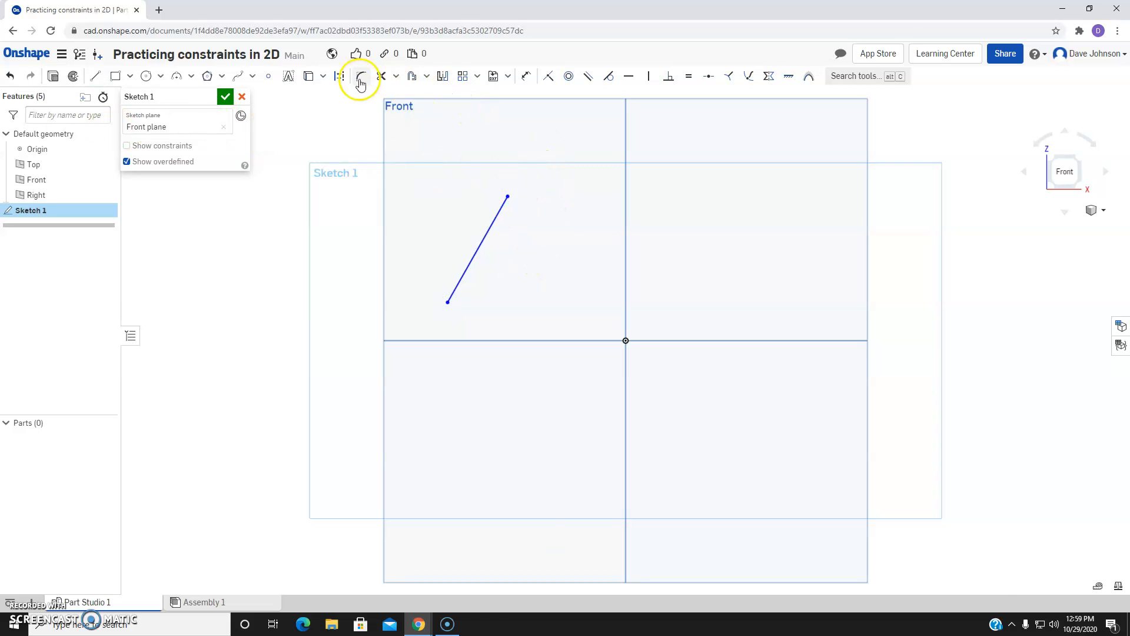
- Sketch three more separate lines in an arch around the origin, the last a short one about 0.734 in long crossing the horizontal axis
left_click(95, 76)
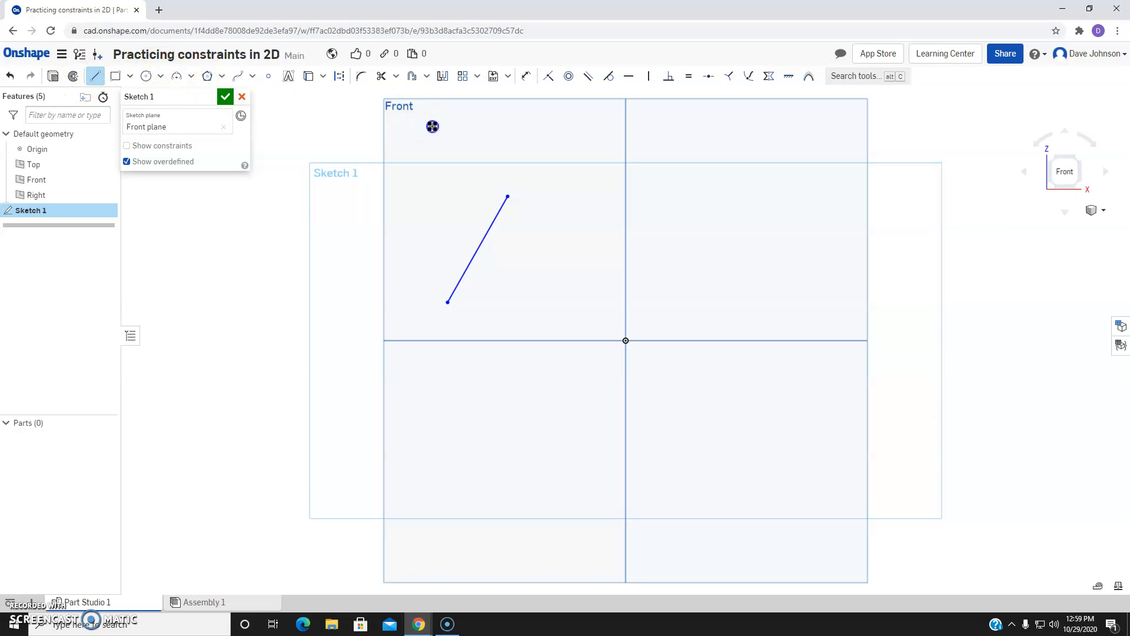
mouse_move(517, 183)
left_mouse_down()
mouse_move(612, 143)
mouse_move(723, 223)
left_mouse_up()
left_click_drag(757, 299, 740, 354)
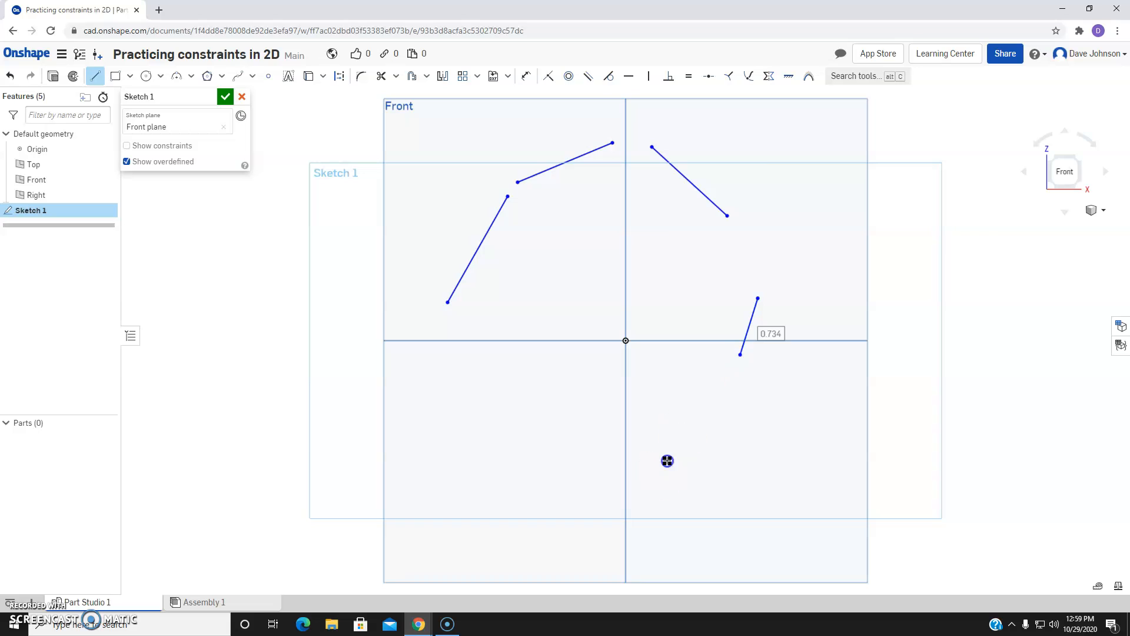
key("Escape")
left_click(664, 251)
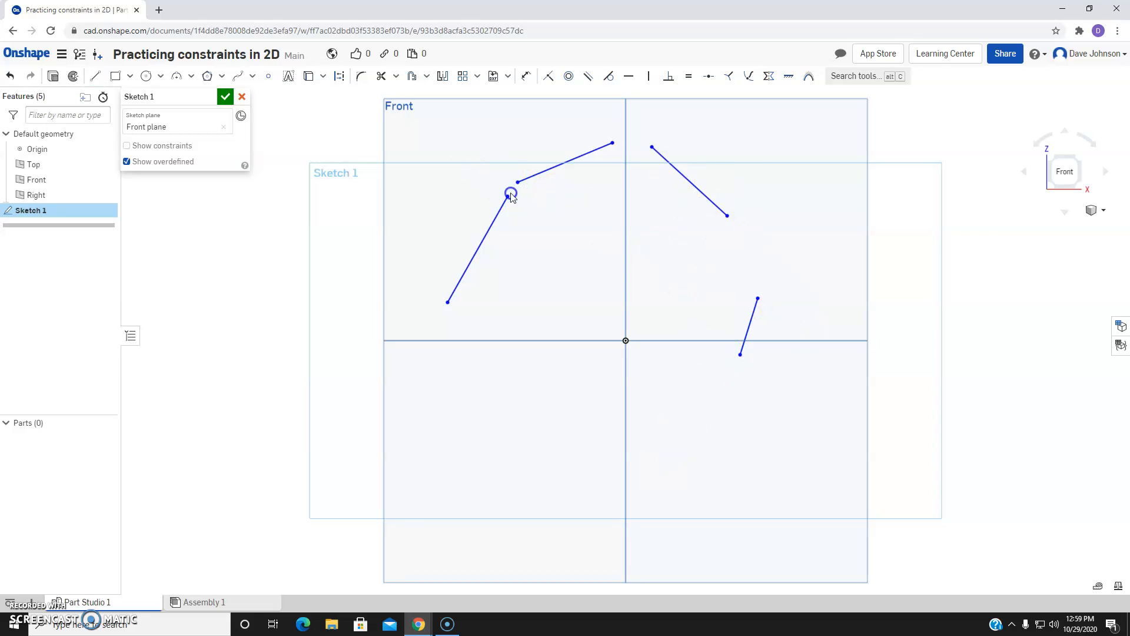
- Dimension the upper slanted line with a length of 1.2 in
scroll(518, 187, "up", 2)
scroll(521, 194, "up", 3)
scroll(512, 174, "down", 1)
scroll(511, 175, "up", 1)
scroll(511, 176, "down", 2)
scroll(671, 235, "down", 2)
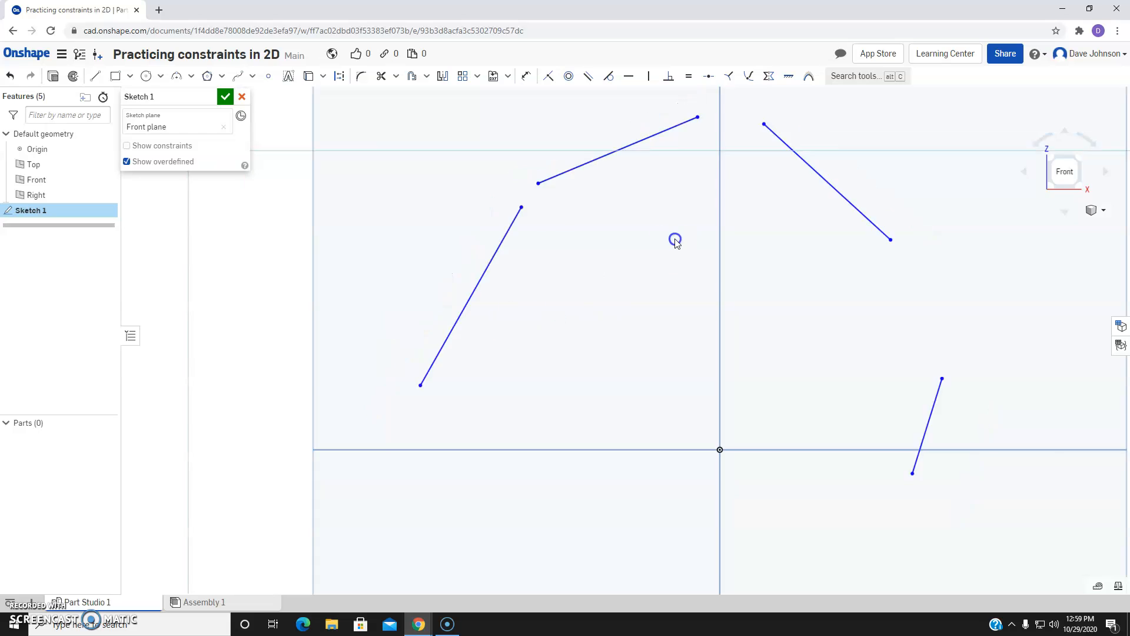
left_click(525, 76)
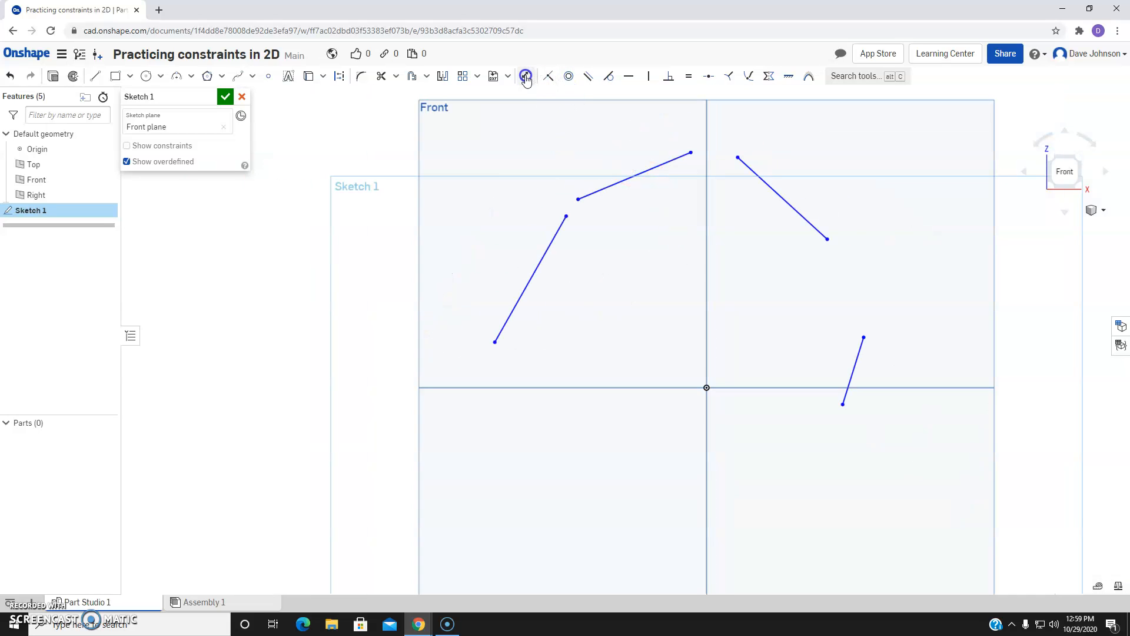
left_click(607, 152)
key("Return")
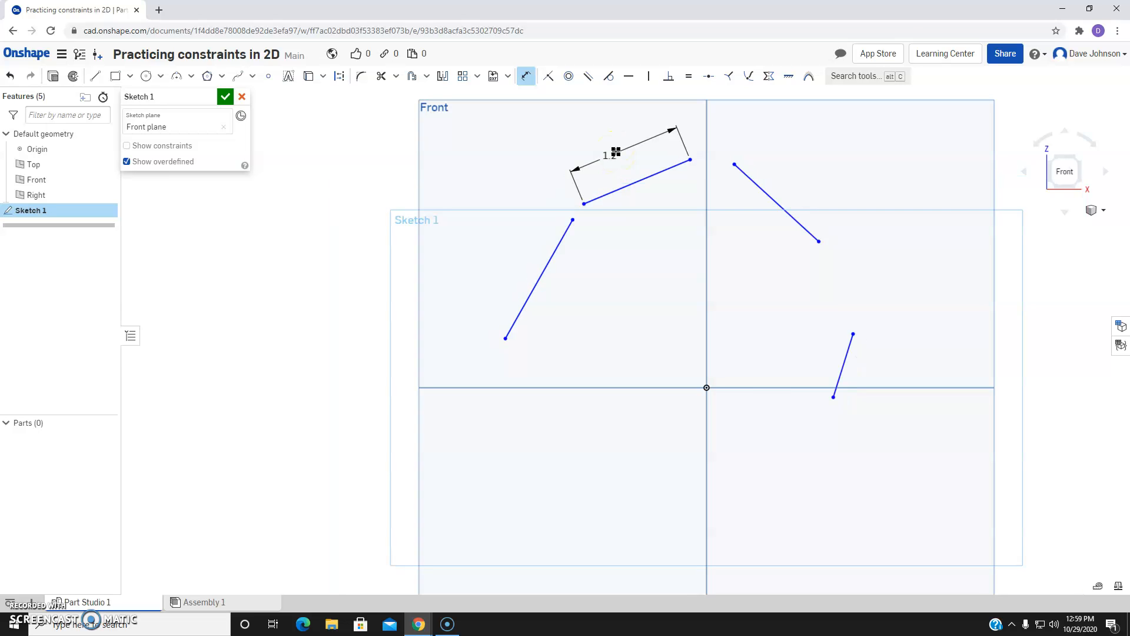
- Dimension the steep line at the left end of the arch with a length of 1.5 in
left_click(553, 251)
left_click(484, 245)
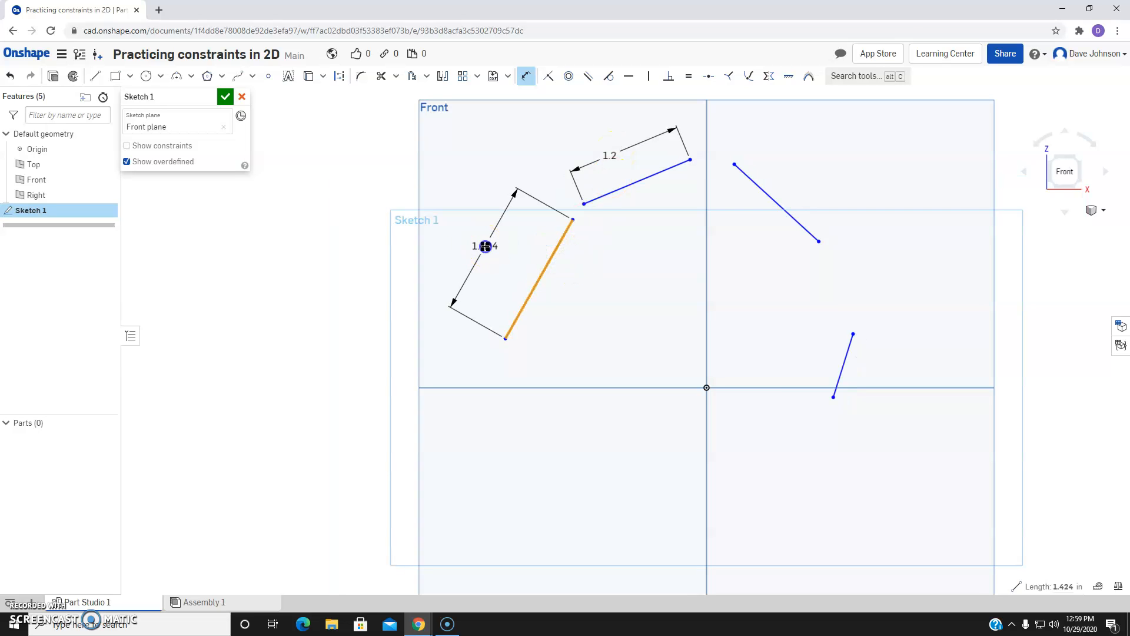
type("1.5")
key("Return")
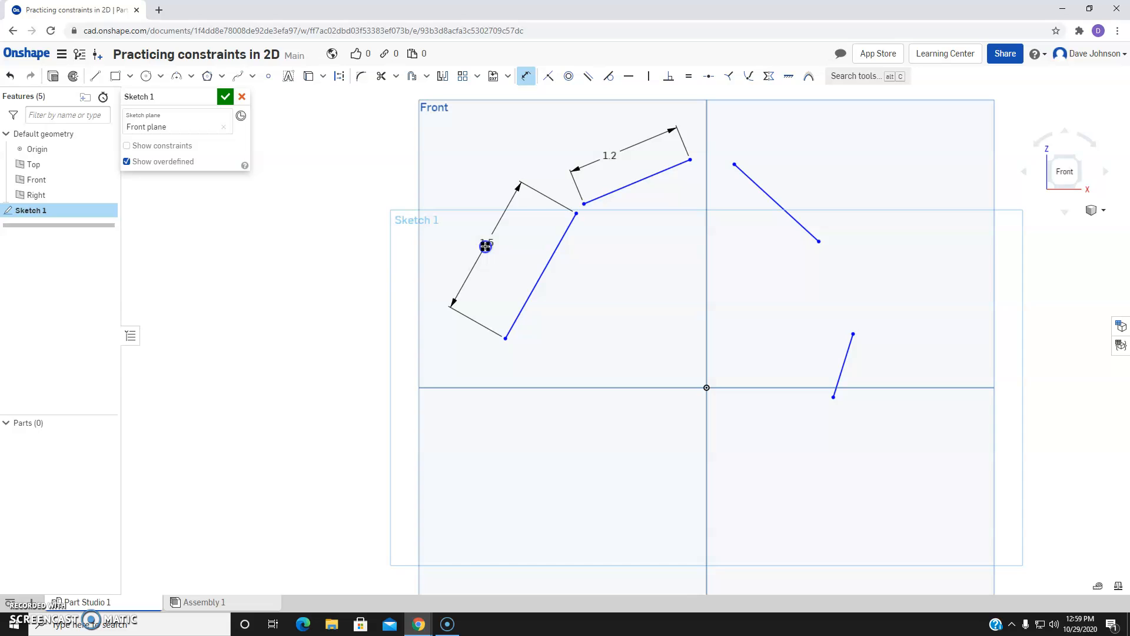
- Set the angle between the 1.5 in line and the 1.2 in line to 140°
scroll(587, 208, "up", 2)
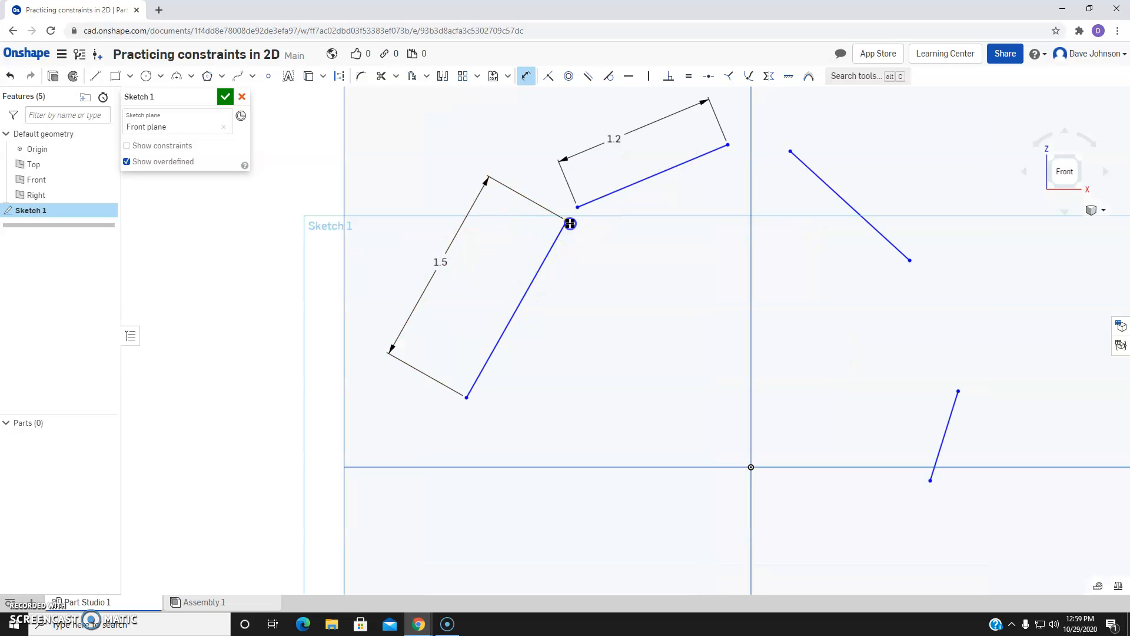
left_click(544, 247)
left_click(636, 181)
type("140")
key("Return")
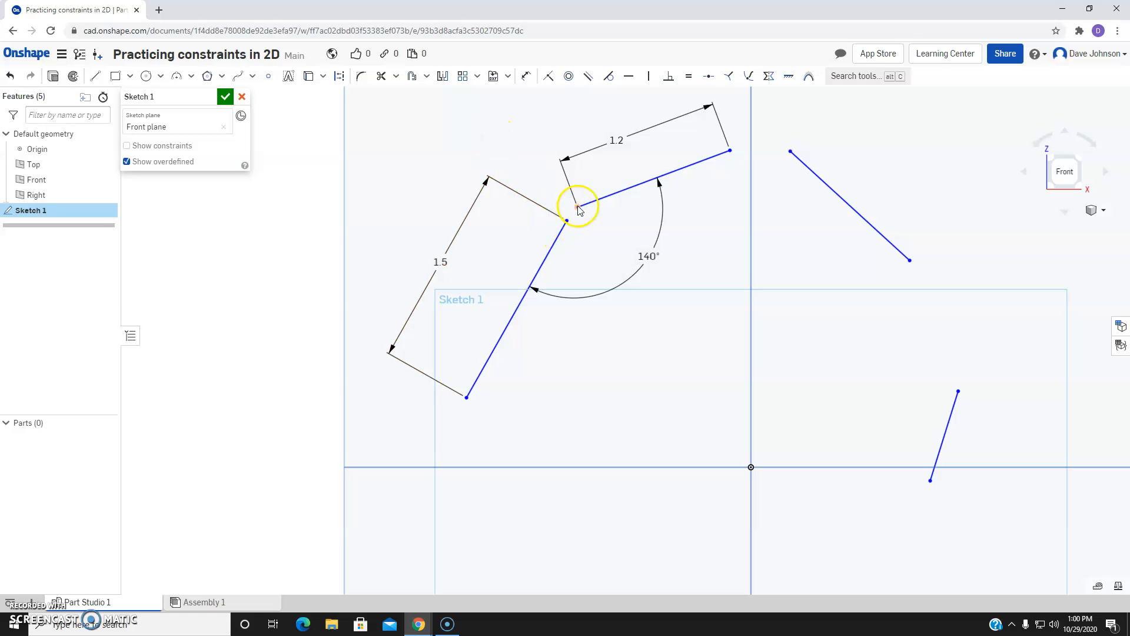
- Try a Coincident constraint from the 1.5 in line's upper endpoint to the 1.2 in line's nearest endpoint, and undo it
left_click(549, 78)
left_click(566, 223)
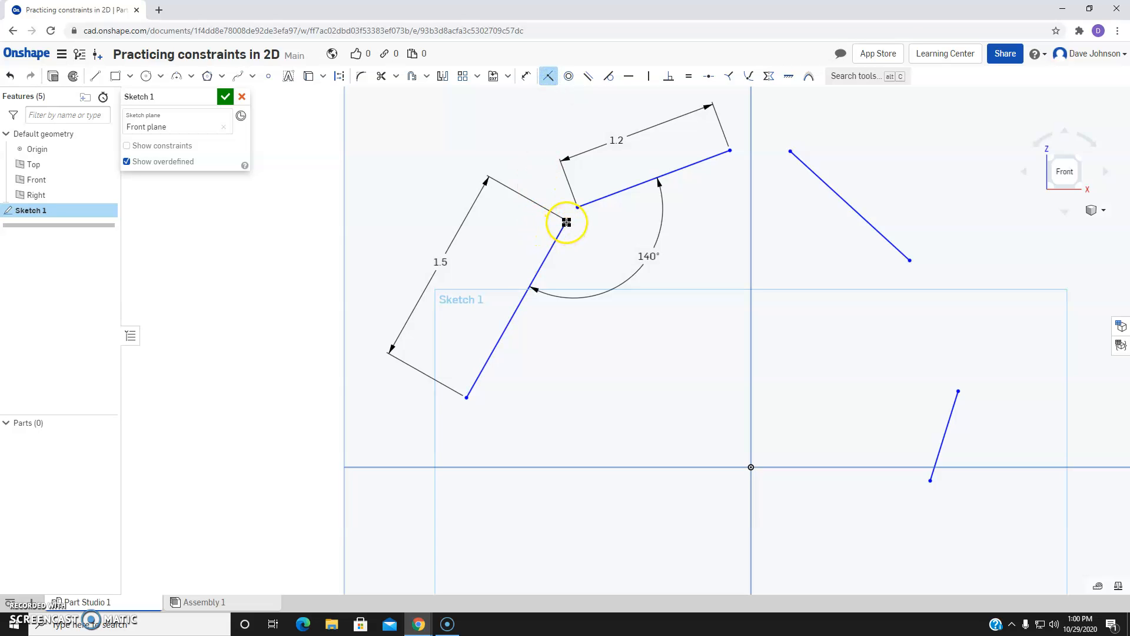
left_click(575, 210)
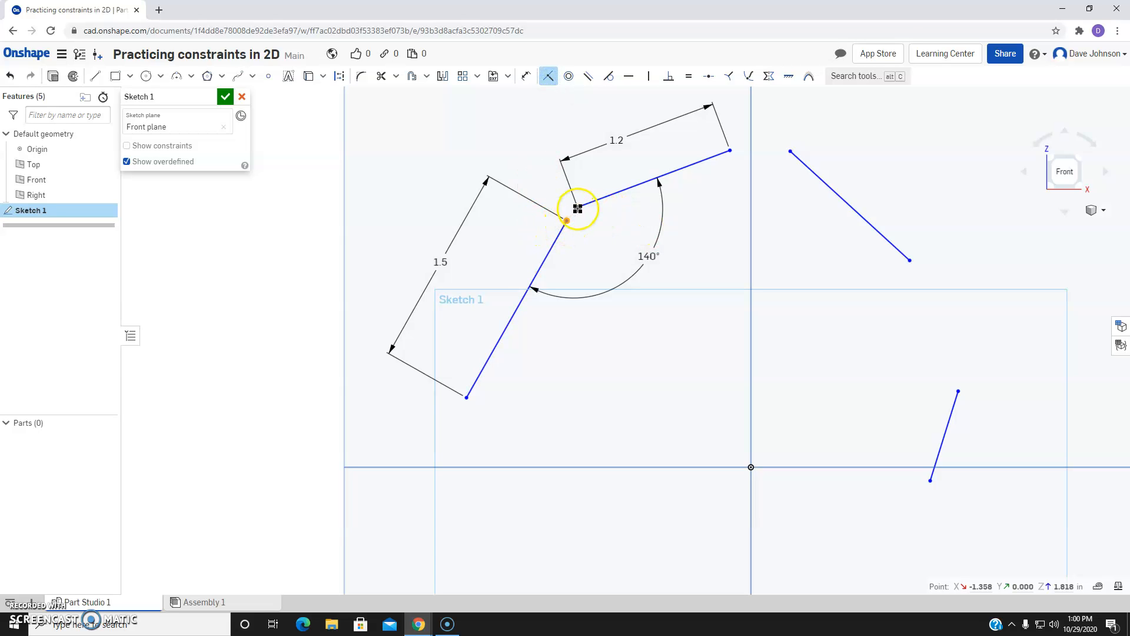
left_click(577, 208)
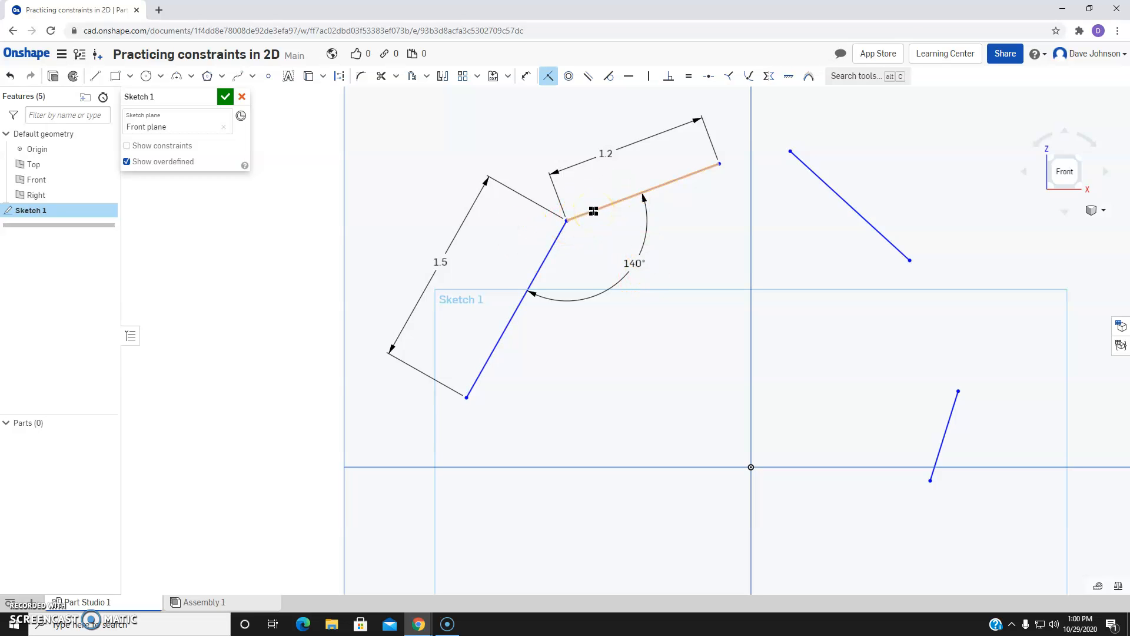
key("ctrl+z")
- Try the same Coincident constraint with the 1.2 in line's endpoint picked first, and undo it
left_click(547, 76)
left_click(576, 208)
left_click(565, 222)
key("ctrl+z")
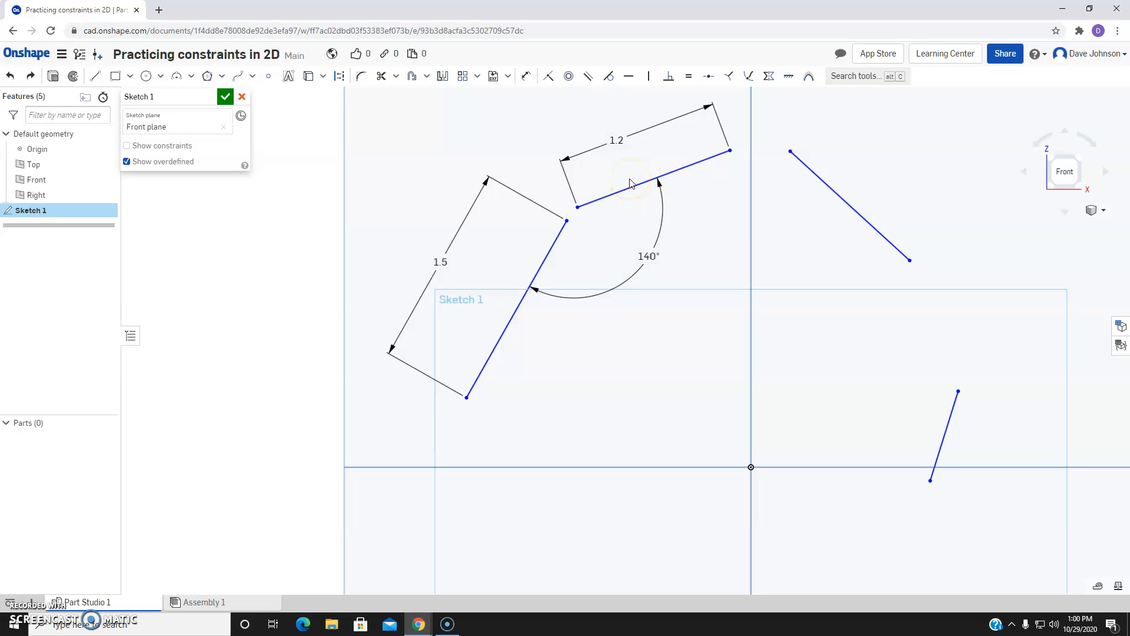
- Apply a Fix constraint to the 1.2 in line
left_click(790, 78)
left_click(686, 167)
left_click(751, 467)
left_click(686, 201)
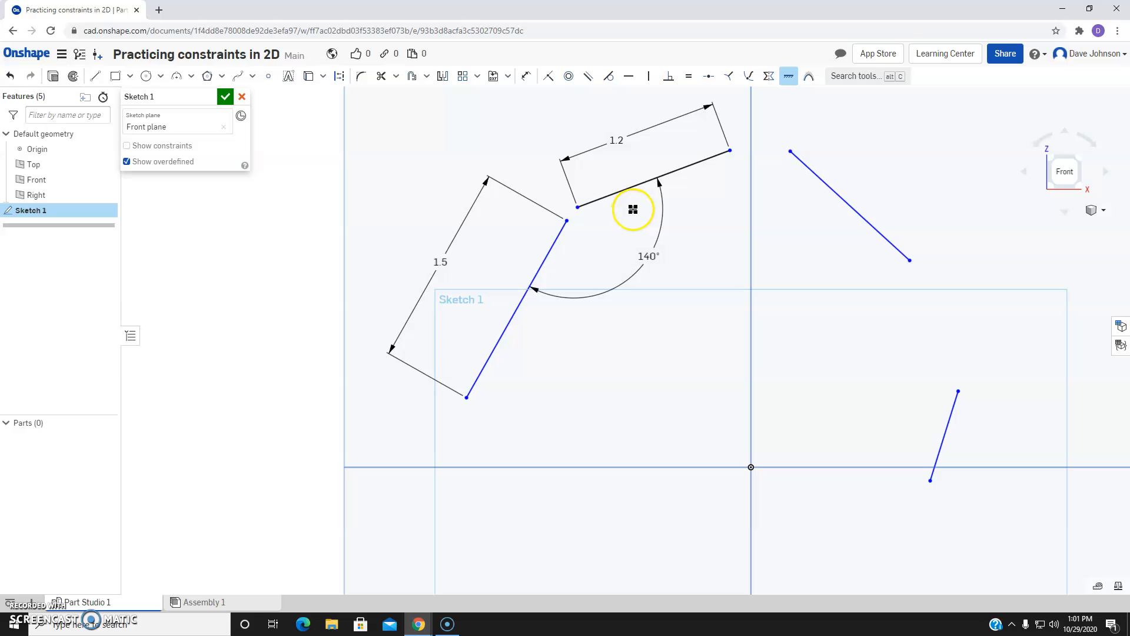
- Make the upper endpoint of the 1.5 in line coincident with the left endpoint of the fixed 1.2 in line
left_click(548, 77)
left_click(564, 223)
left_click(578, 208)
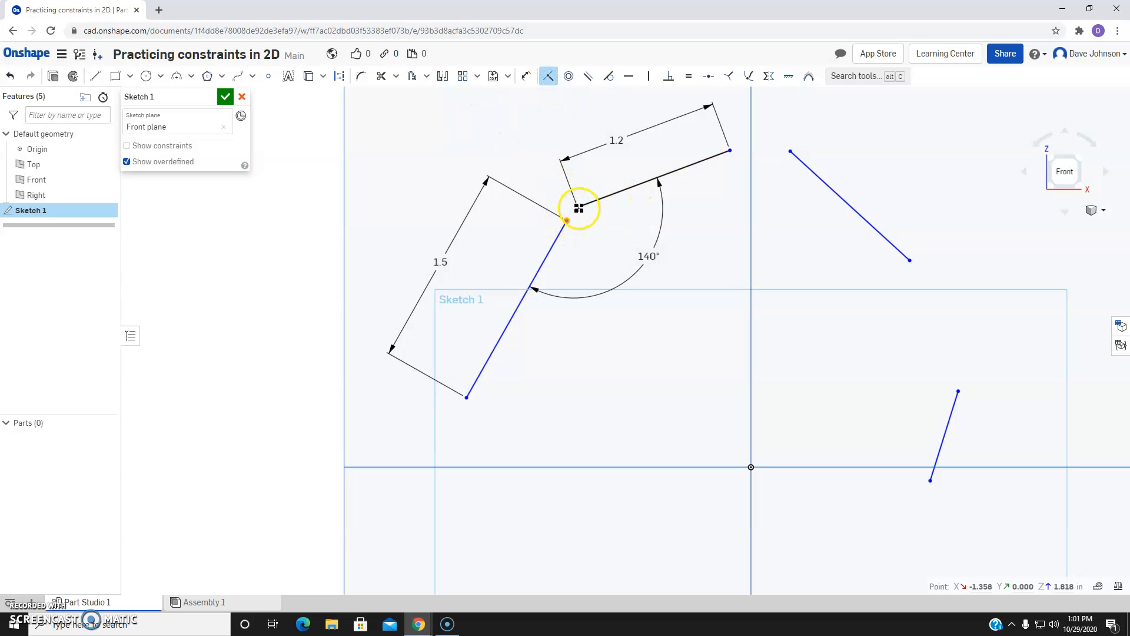
- Join the descending line to the fixed line's right endpoint and the short line to its lower endpoint with Coincident constraints
left_click(790, 151)
left_click(730, 151)
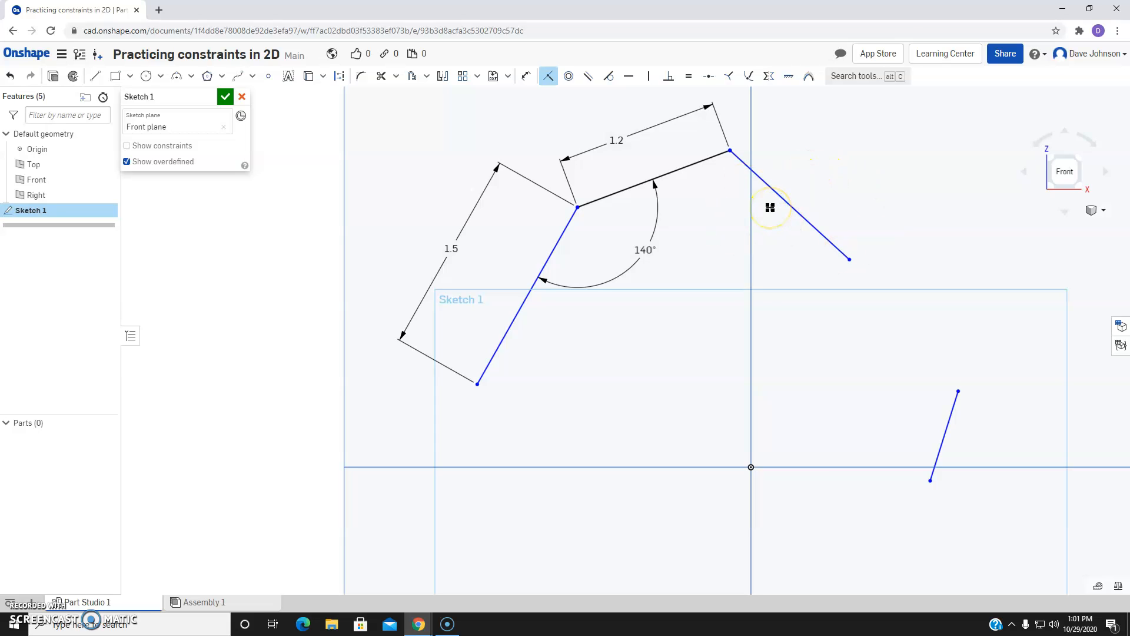
left_click(959, 390)
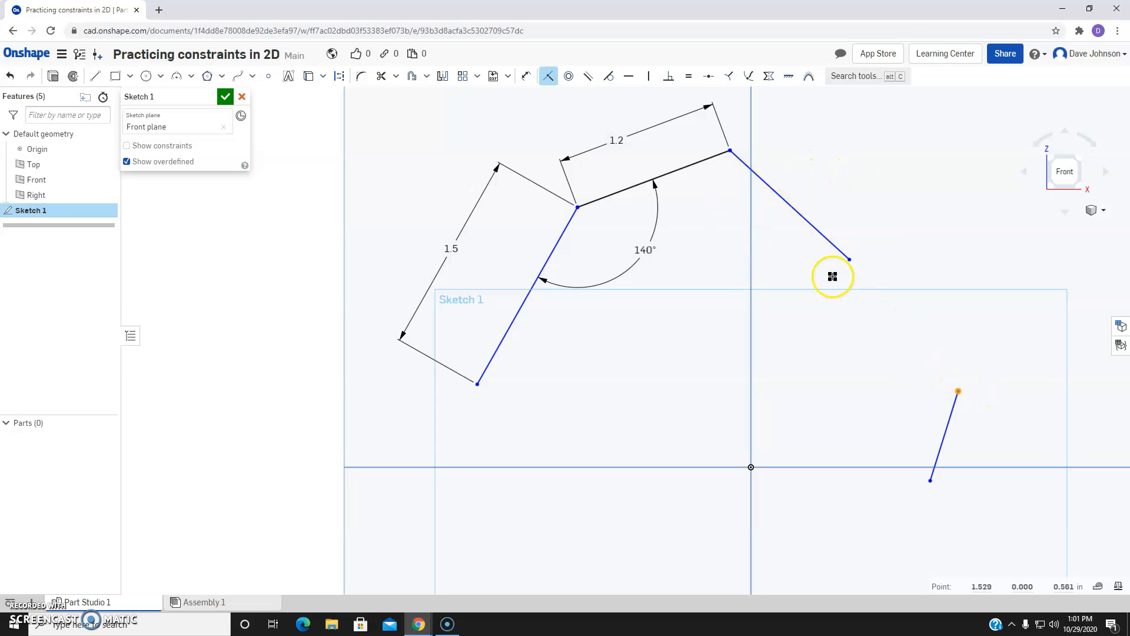
left_click(850, 261)
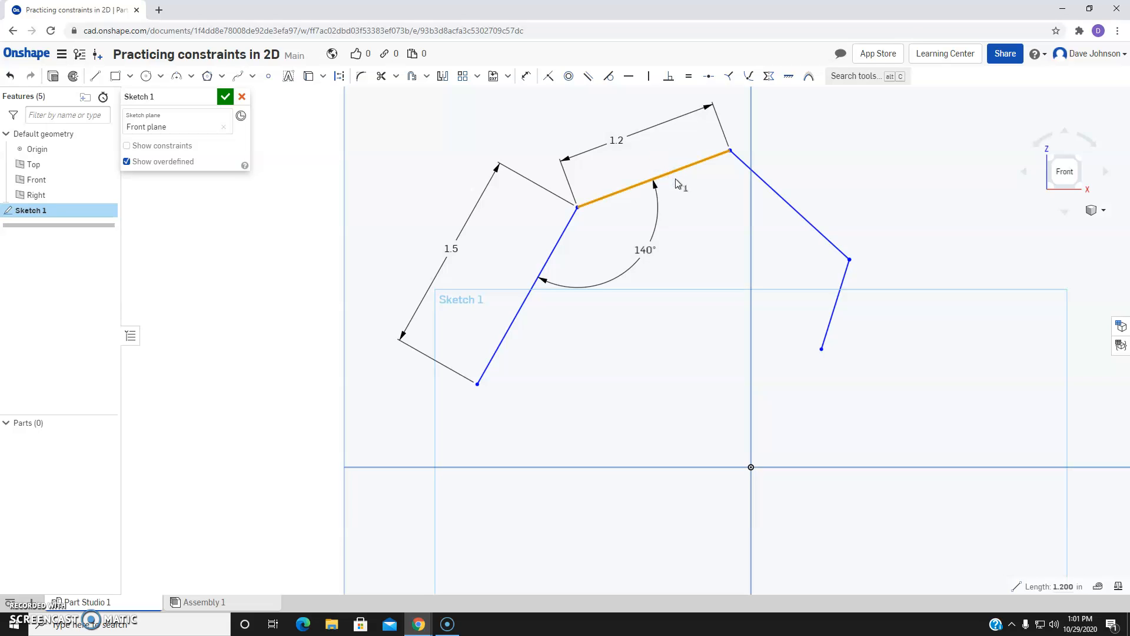
left_click(655, 172)
left_click(576, 207)
left_click(729, 153)
- Sketch a circle about 0.64 in in diameter below the joined lines, to the left of the vertical axis
left_click(146, 76)
left_click(624, 406)
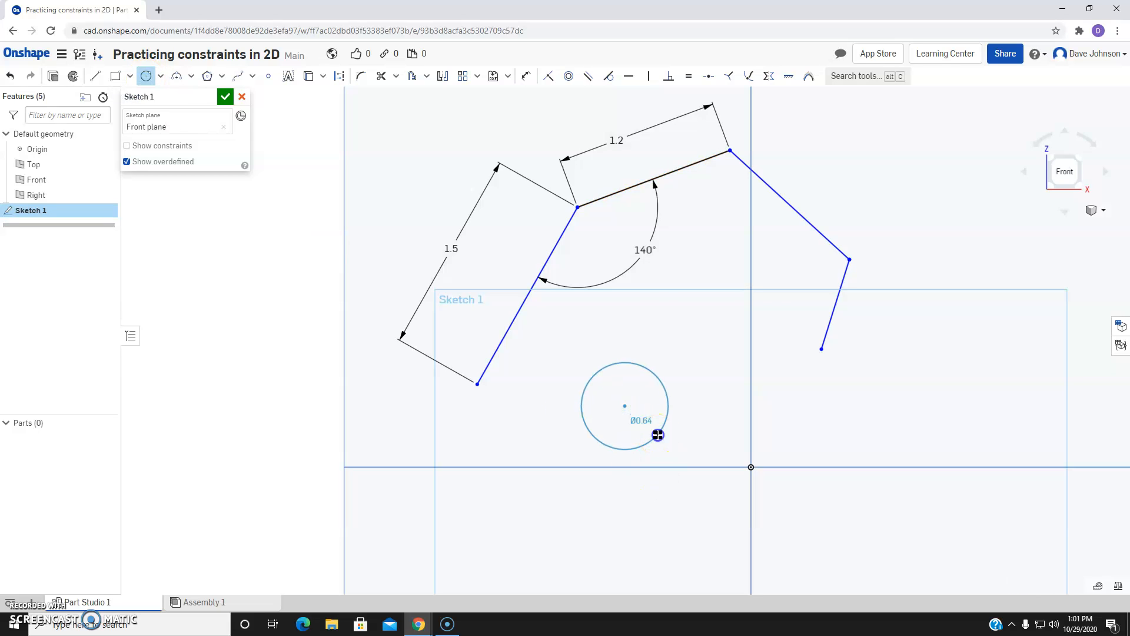
left_click(655, 435)
- Sketch a nearly closed three-point arc of about 0.161 in radius right of the circle and move its center to enlarge it around the circle
left_click(176, 76)
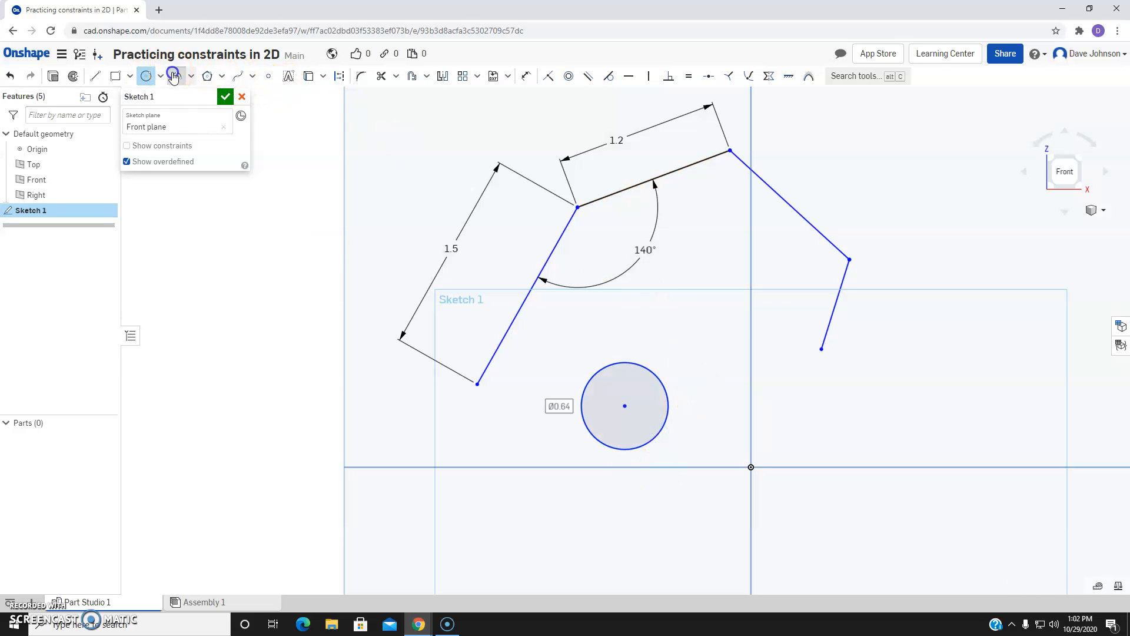
left_click_drag(765, 332, 767, 340)
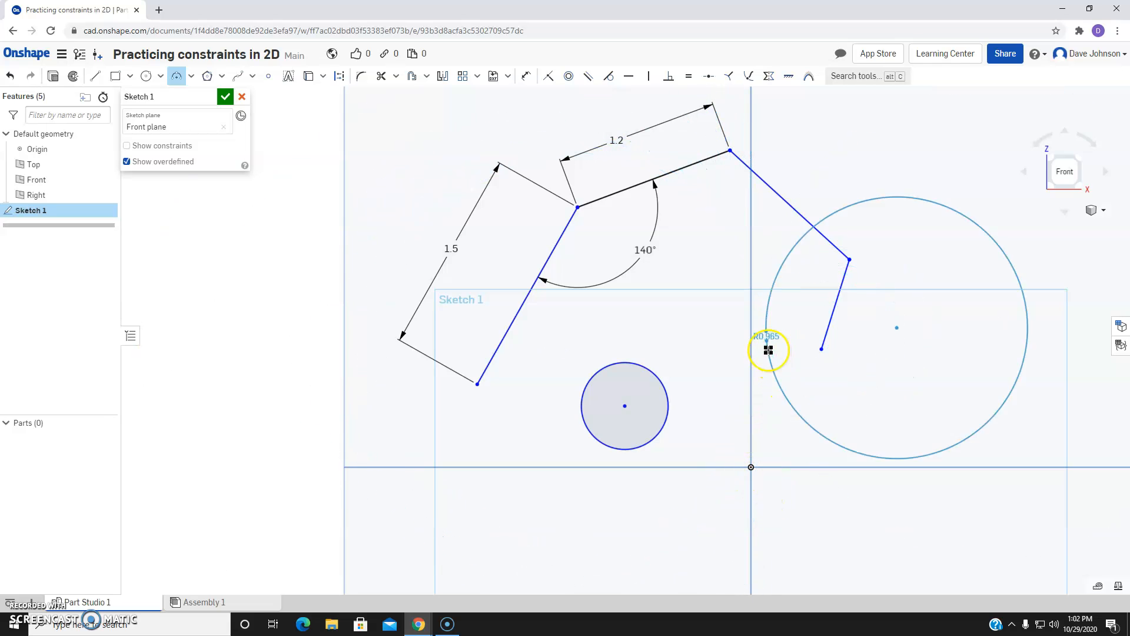
left_click(731, 353)
scroll(765, 336, "up", 5)
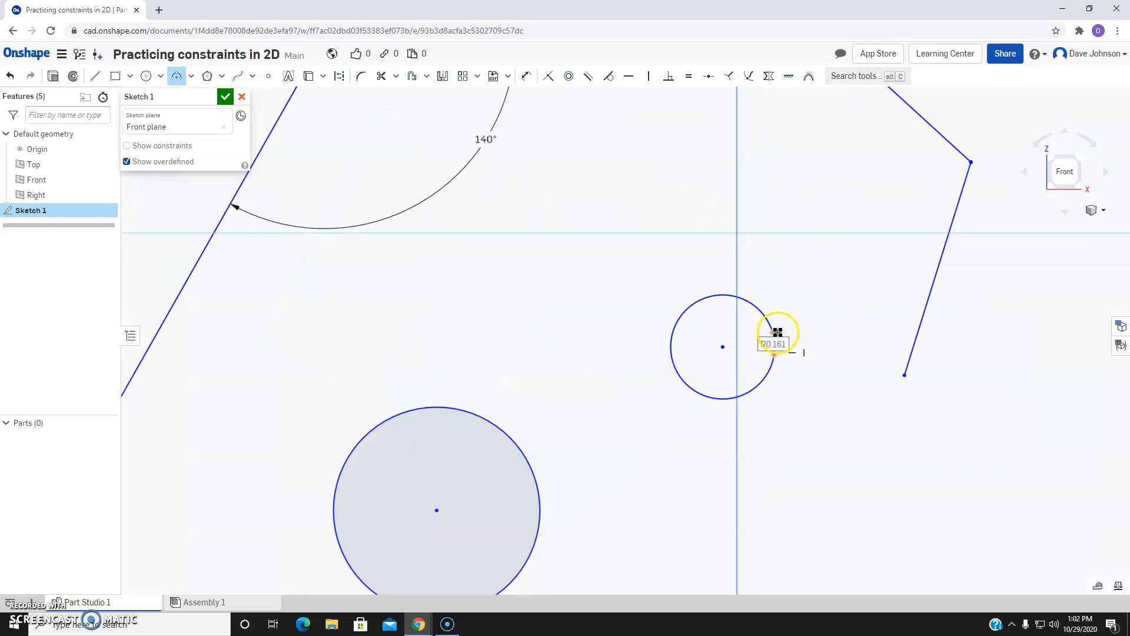
key("Escape")
scroll(763, 341, "down", 5)
mouse_move(731, 350)
left_mouse_down()
mouse_move(664, 380)
mouse_move(696, 351)
mouse_move(594, 403)
mouse_move(615, 386)
mouse_move(601, 391)
left_mouse_up()
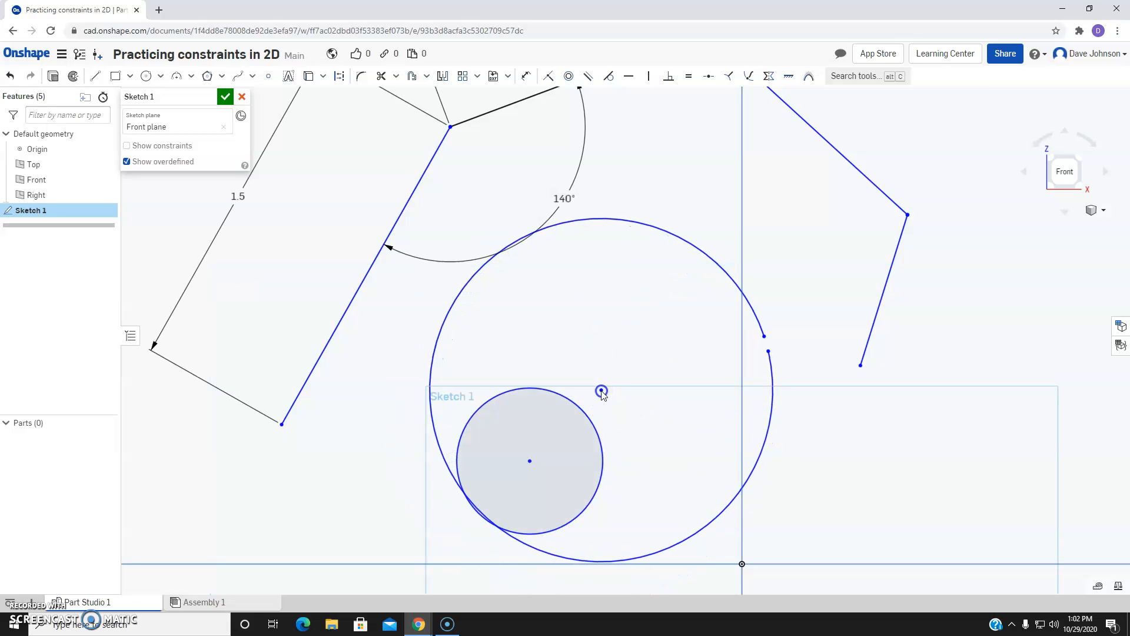
- Make the circle and the nearly closed arc share one center with a Concentric constraint
scroll(600, 390, "down", 2)
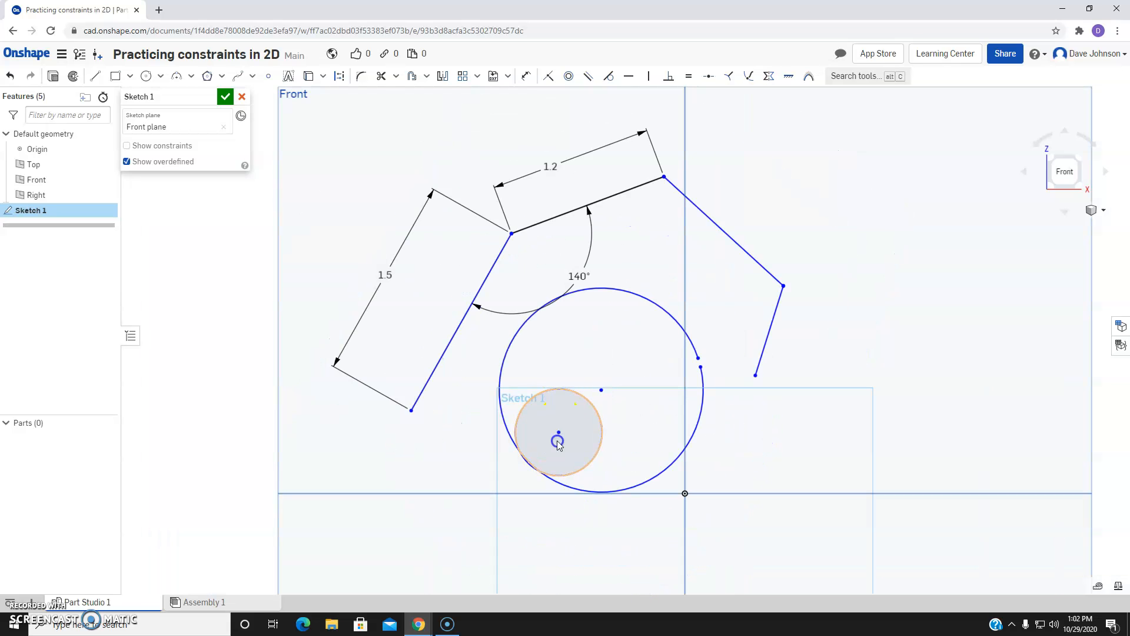
left_click(567, 77)
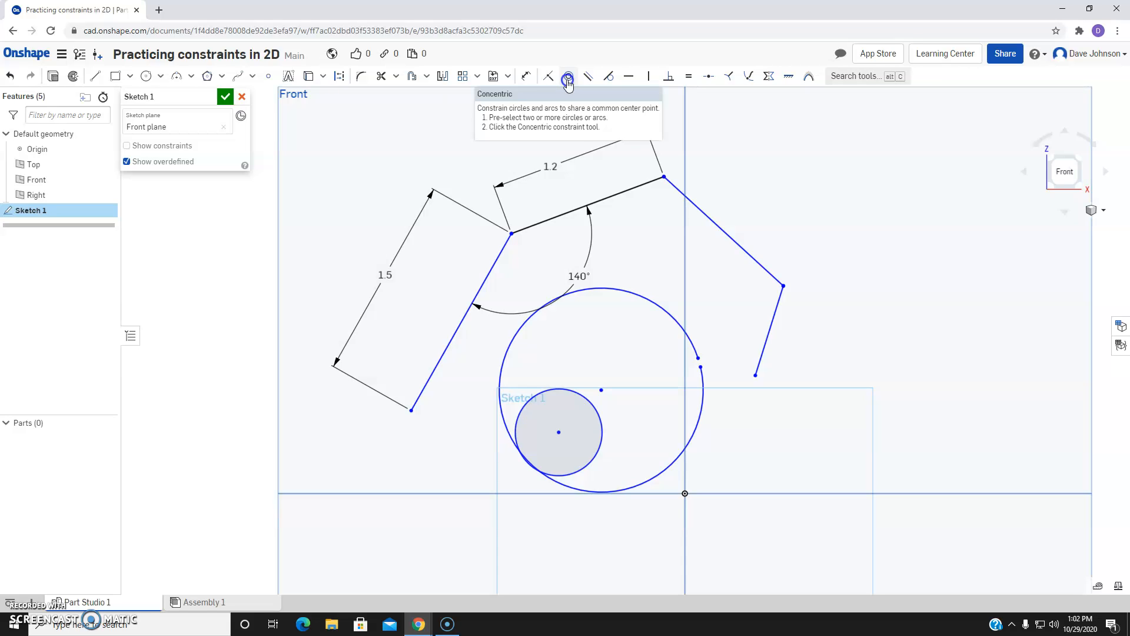
left_click(568, 78)
left_click(588, 346)
left_click(564, 436)
left_click(597, 394)
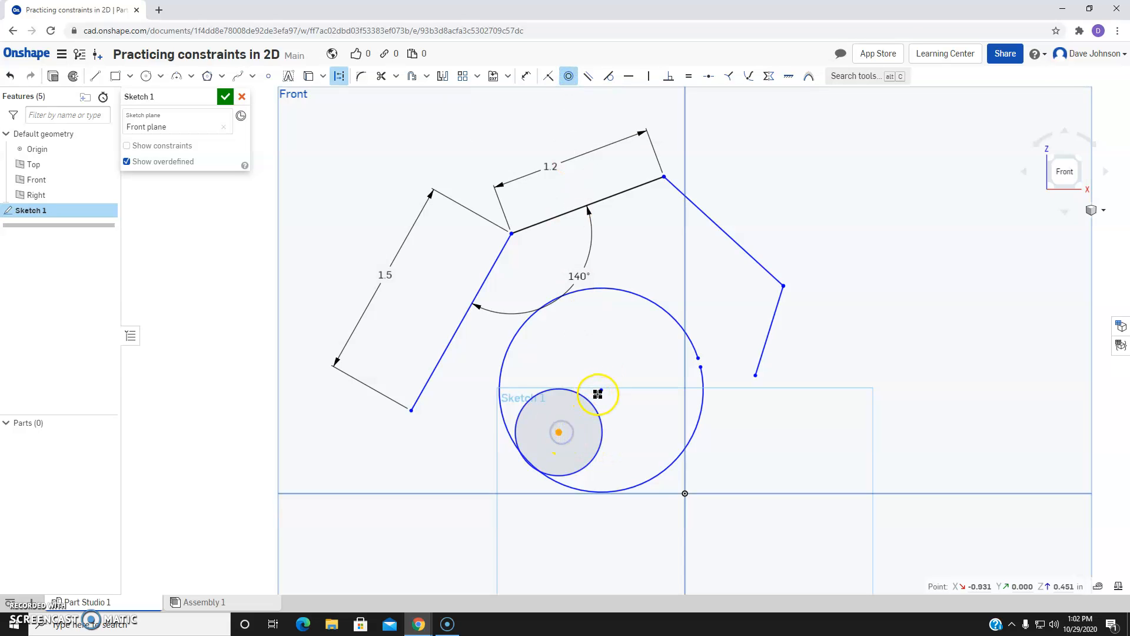
left_click(591, 341)
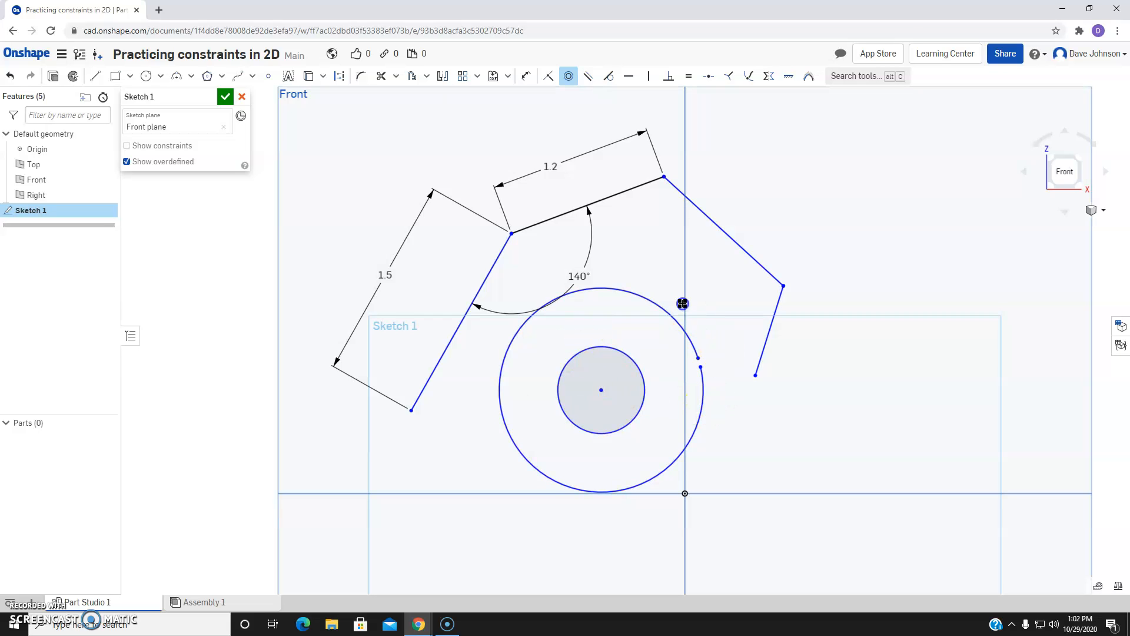
left_click(643, 293)
key("Escape")
- Move the concentric circle and arc slightly lower by their edges to test the shared center
mouse_move(656, 302)
left_mouse_down()
mouse_move(728, 285)
mouse_move(665, 312)
left_mouse_up()
left_click(640, 389)
mouse_move(642, 389)
left_mouse_down()
mouse_move(609, 377)
mouse_move(719, 415)
mouse_move(848, 378)
mouse_move(520, 434)
mouse_move(537, 406)
mouse_move(542, 439)
mouse_move(621, 416)
mouse_move(600, 404)
left_mouse_up()
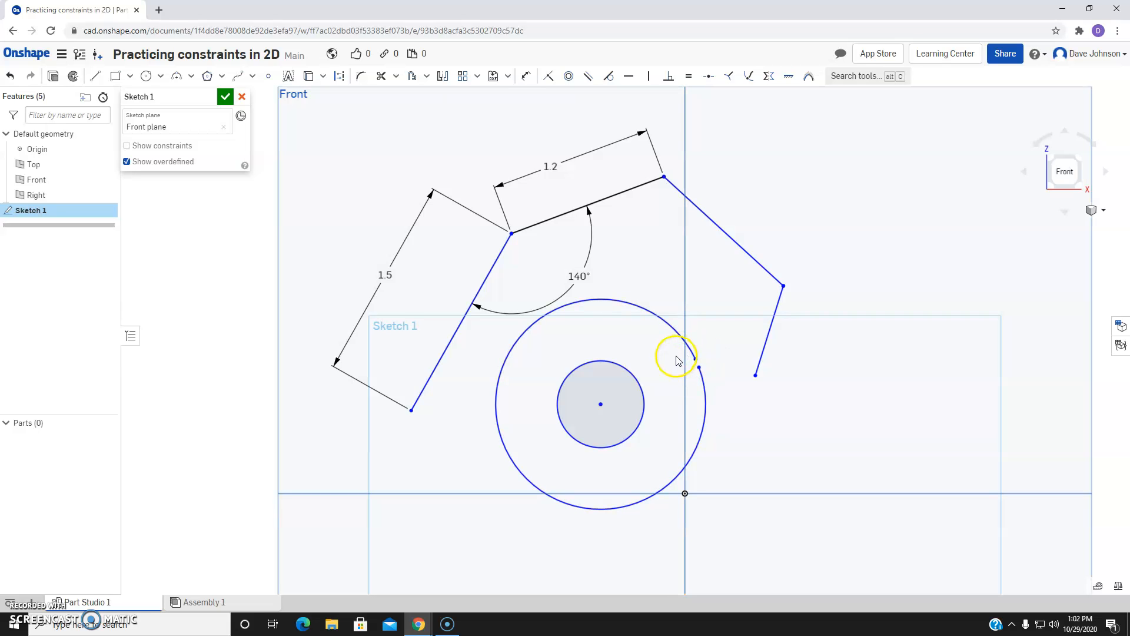
- Dimension the arc's radius as 0.75 in and the inner circle's diameter as 0.6 in
key("d")
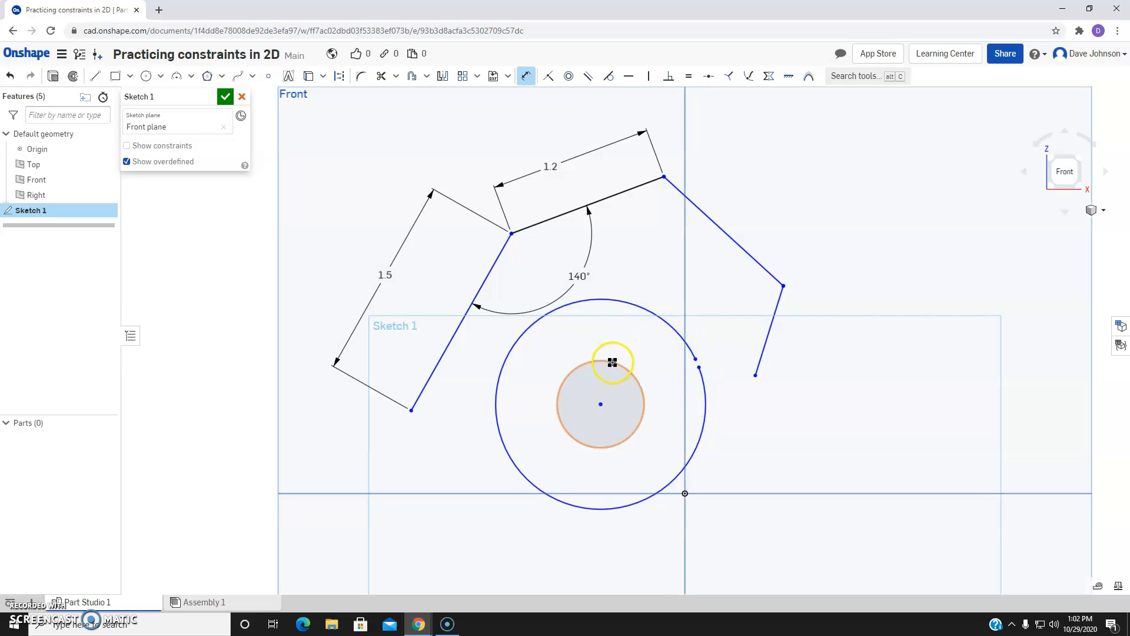
left_click(618, 306)
left_click(609, 325)
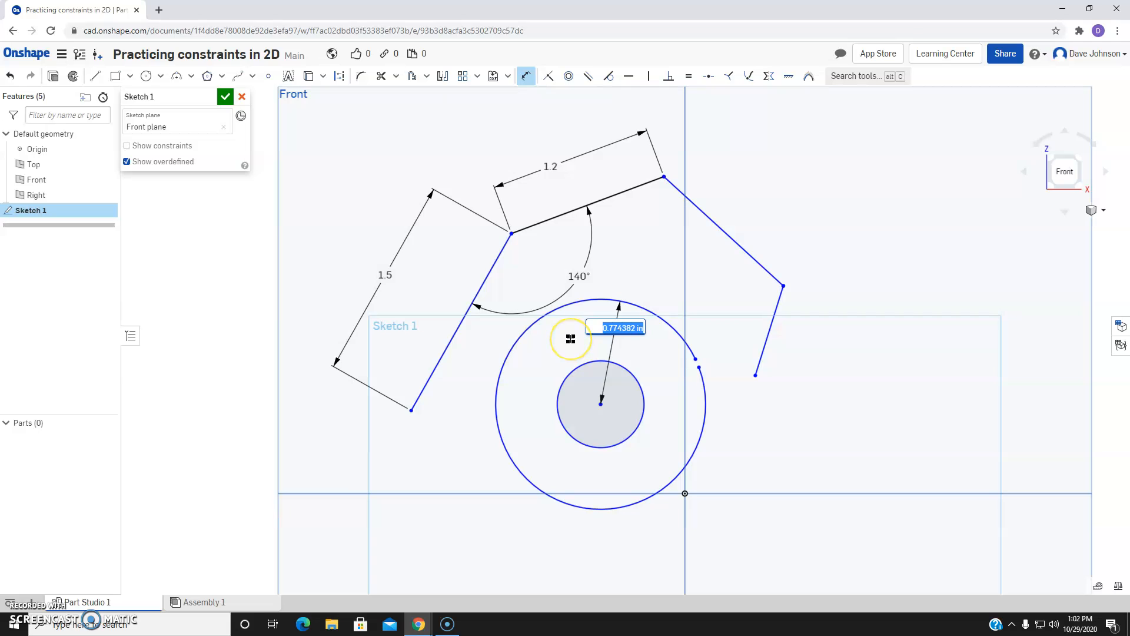
type(".75")
key("Return")
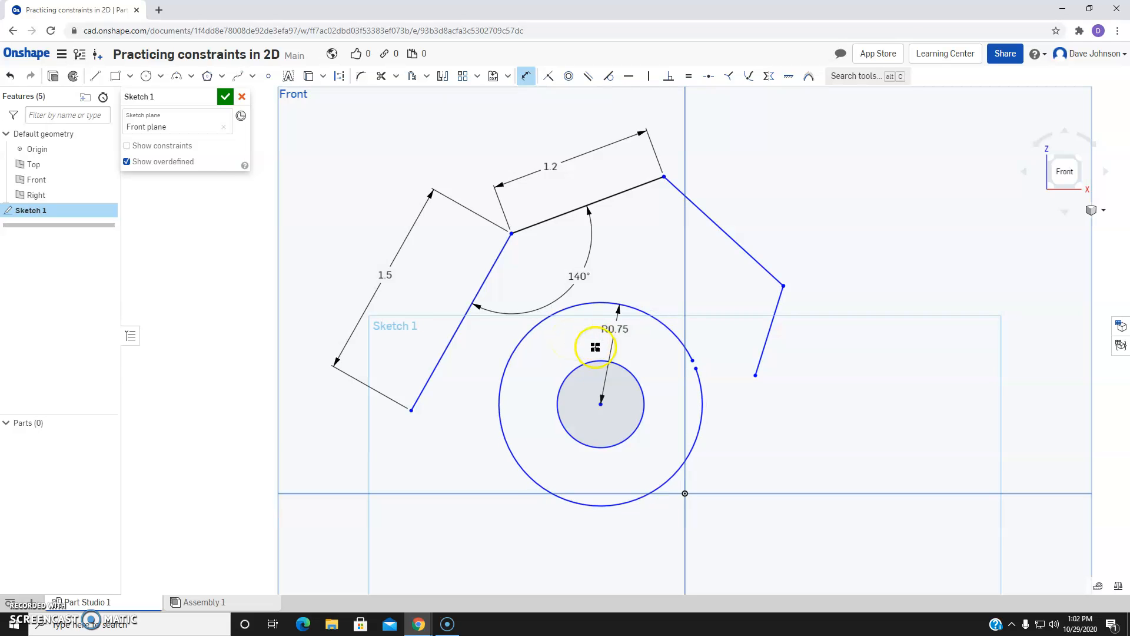
left_click(583, 372)
left_click(583, 387)
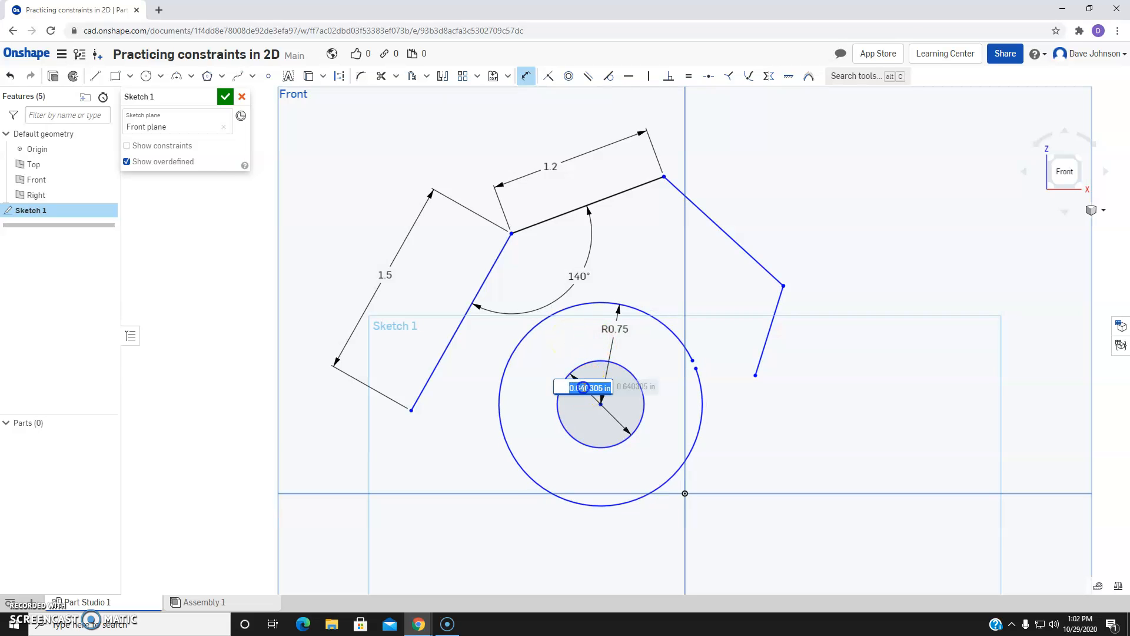
key("Return")
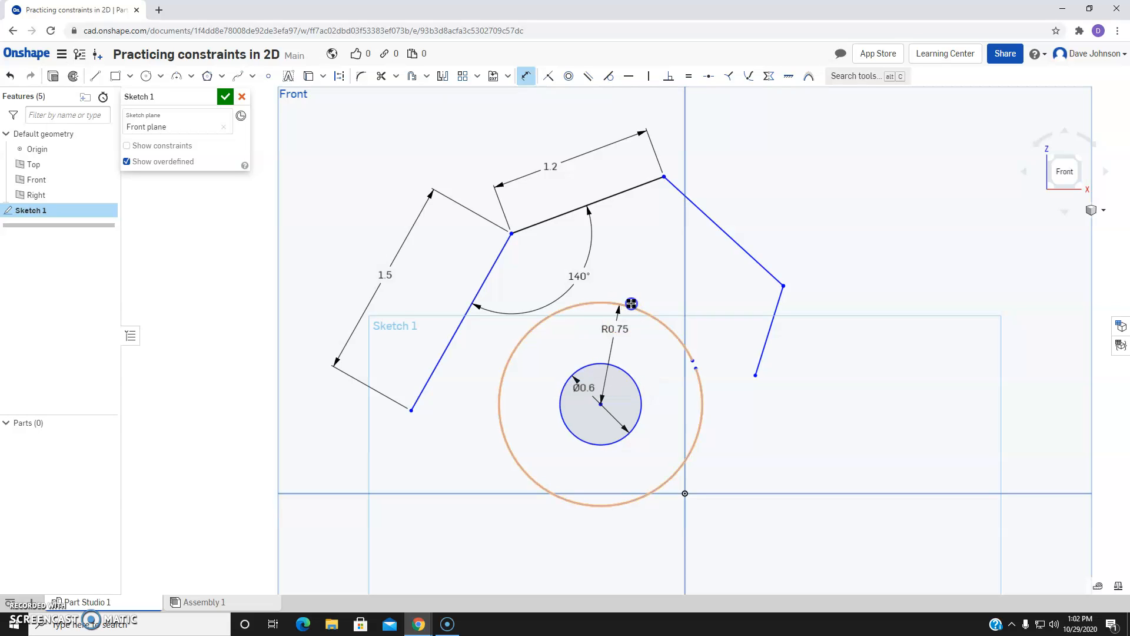
- Move the shared center onto the vertical axis, and delete the circle and the arc with their dimensions
key("Escape")
mouse_move(599, 406)
left_mouse_down()
mouse_move(734, 421)
mouse_move(701, 406)
mouse_move(682, 376)
mouse_move(674, 391)
mouse_move(702, 396)
left_mouse_up()
left_click(625, 334)
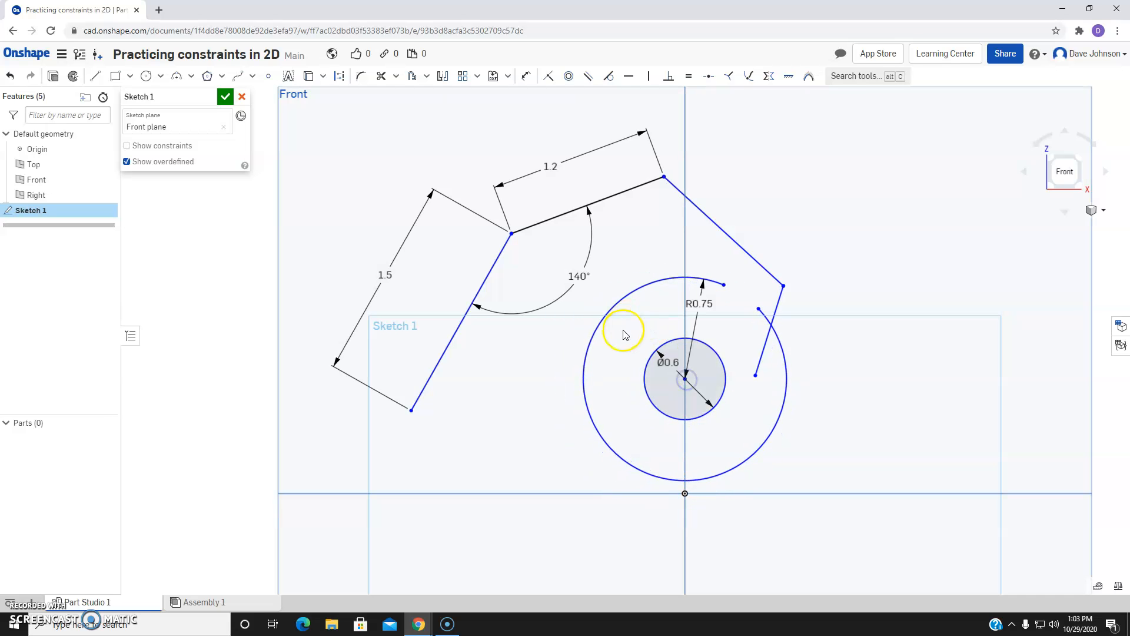
left_click_drag(833, 390, 485, 482)
key("Delete")
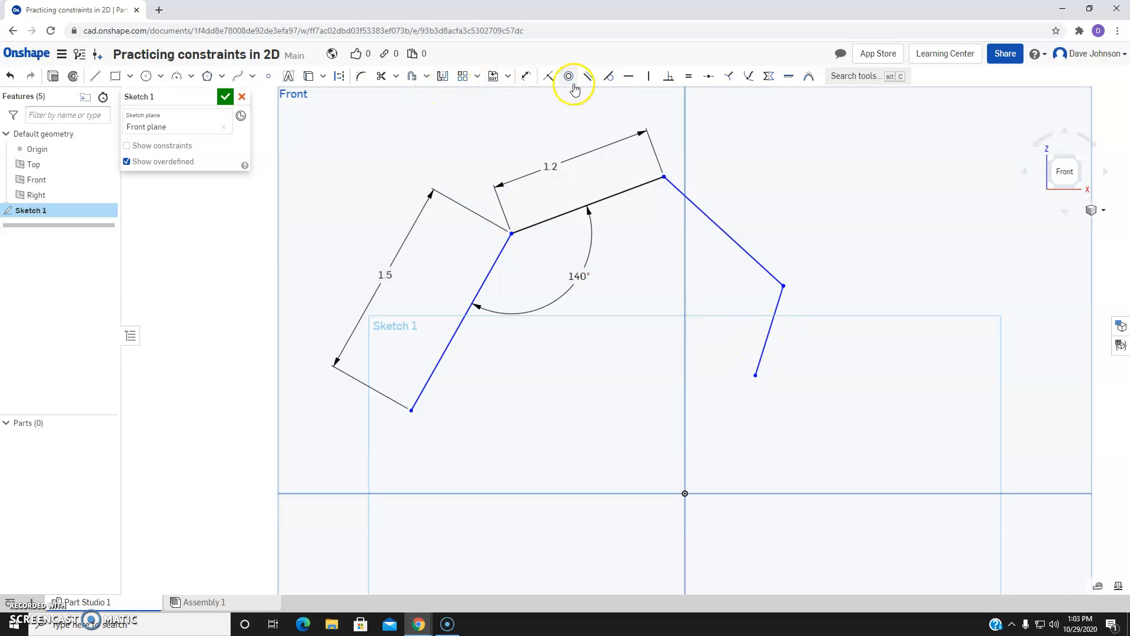
left_click(525, 76)
left_click(496, 257)
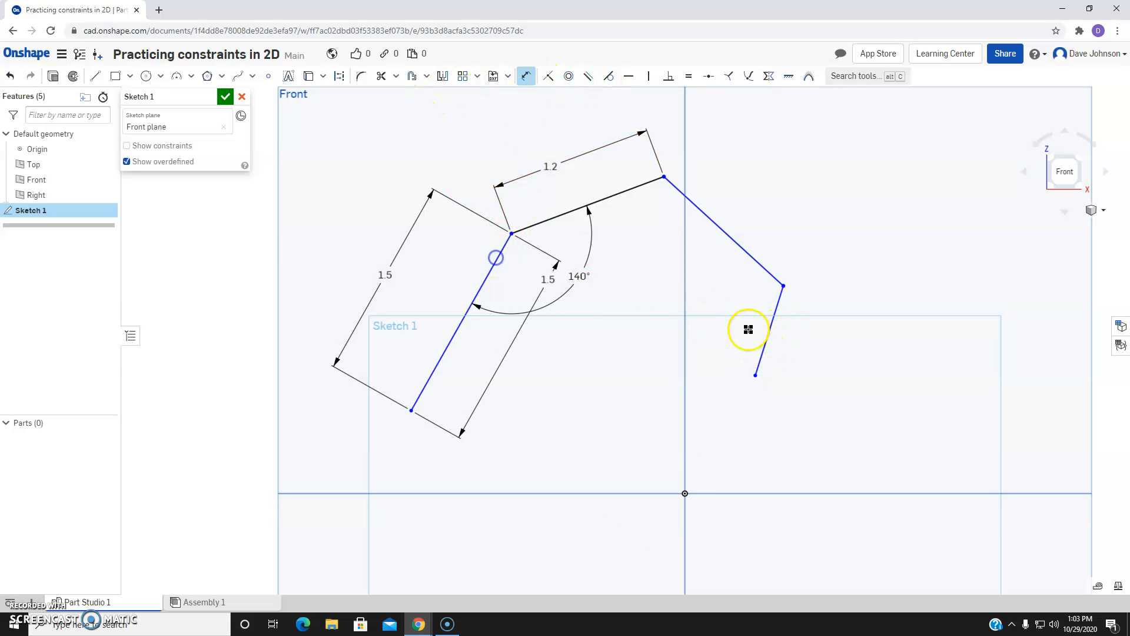
left_click(771, 329)
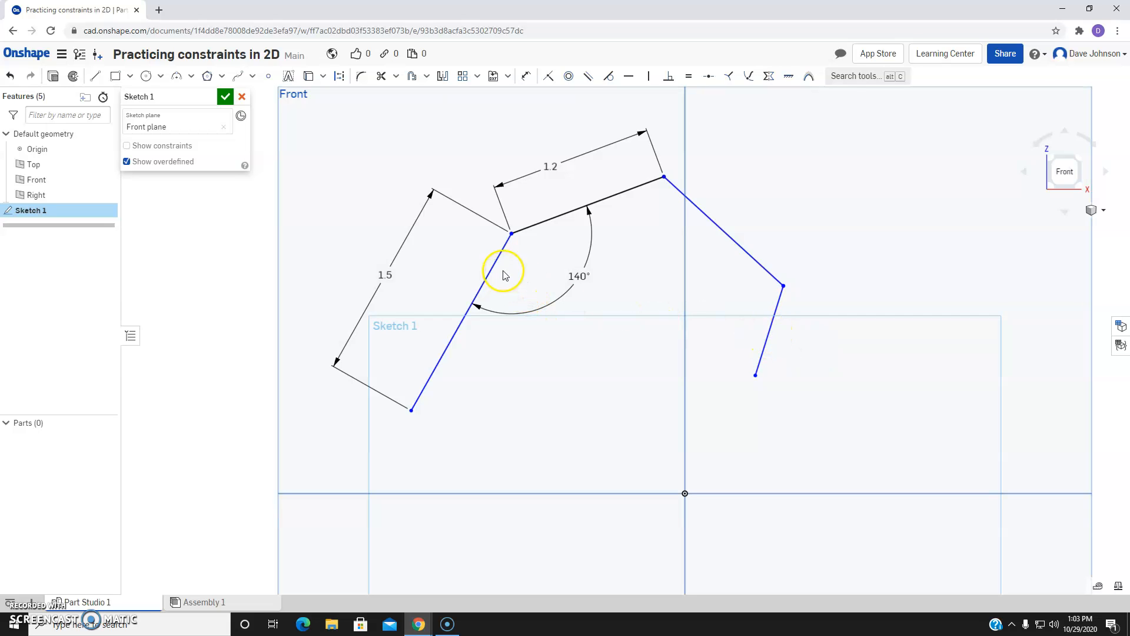
- Make the short line parallel to the 1.5 in line and move it up toward the vertical axis
left_click(587, 77)
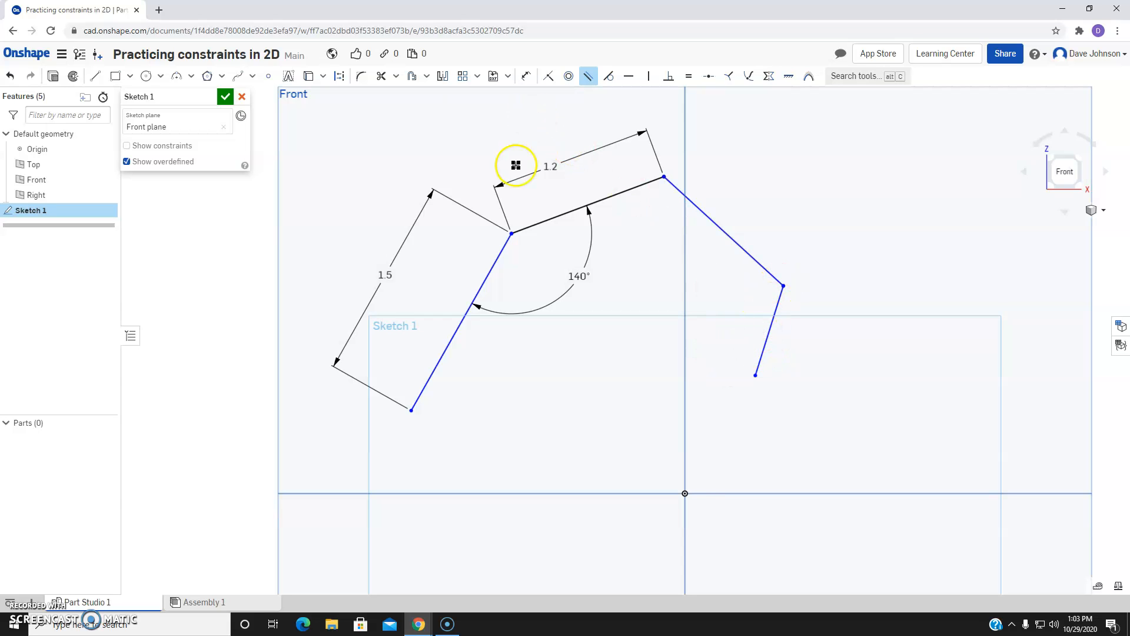
left_click(497, 259)
left_click(766, 337)
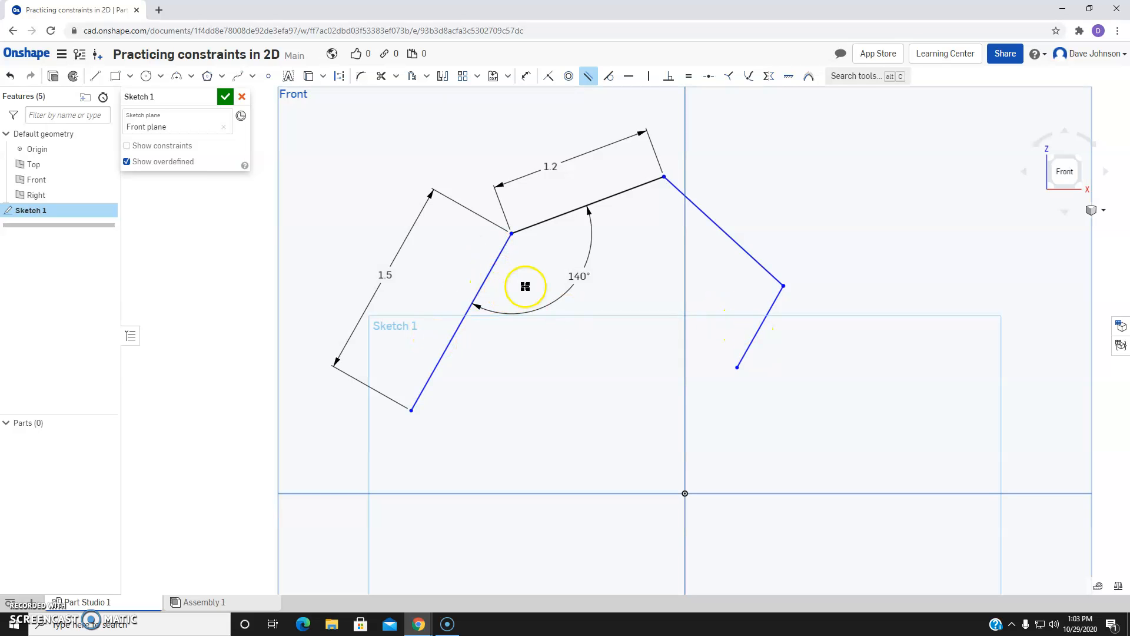
key("Escape")
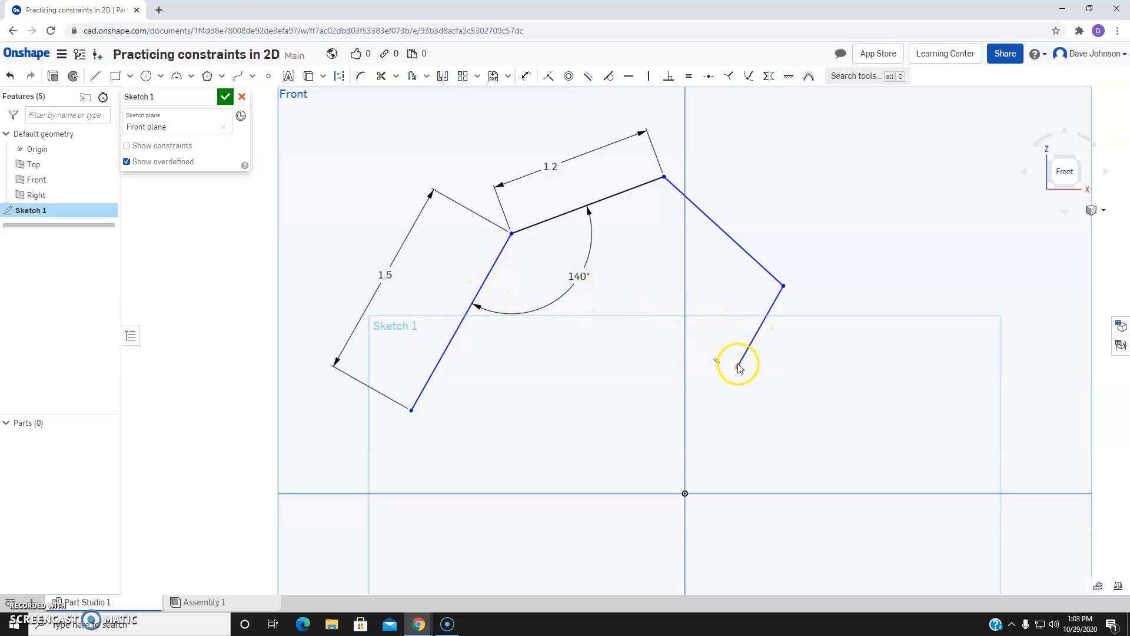
left_click_drag(745, 362, 705, 315)
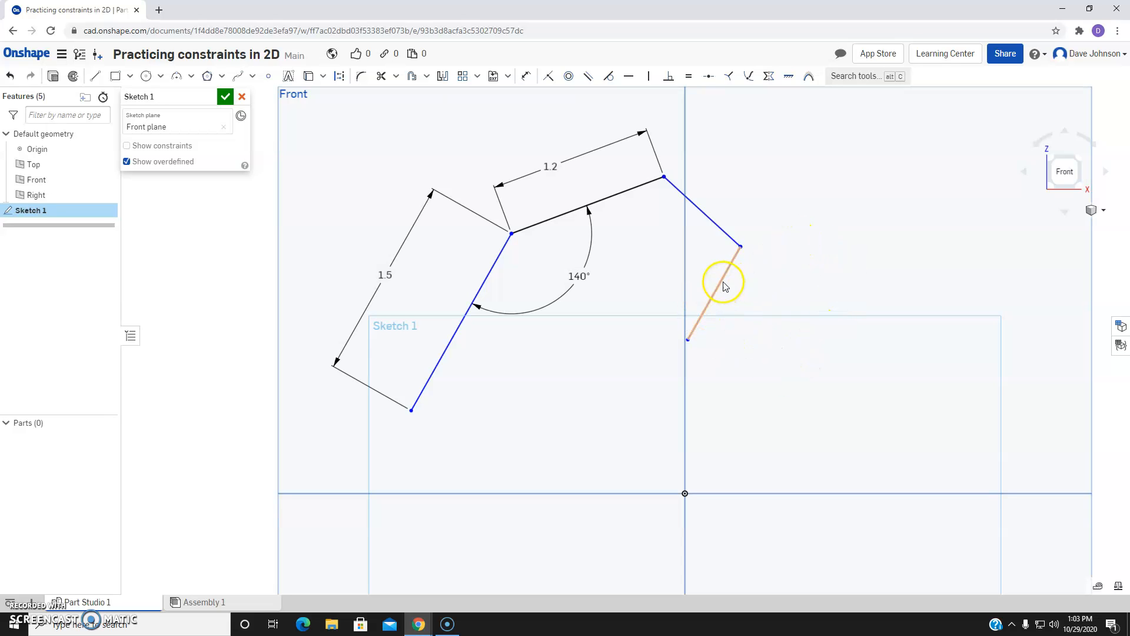
- Set the angle between the 1.5 in and 1.2 in lines to 135°, and undo the changes back to before the Parallel constraint
double_click(582, 275)
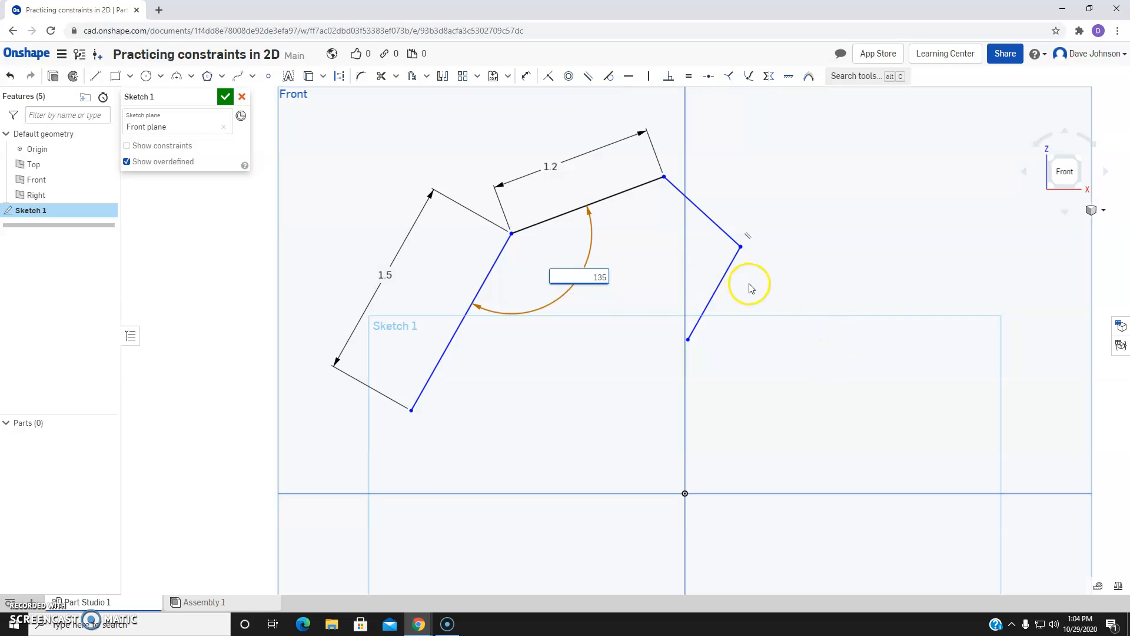
key("Return")
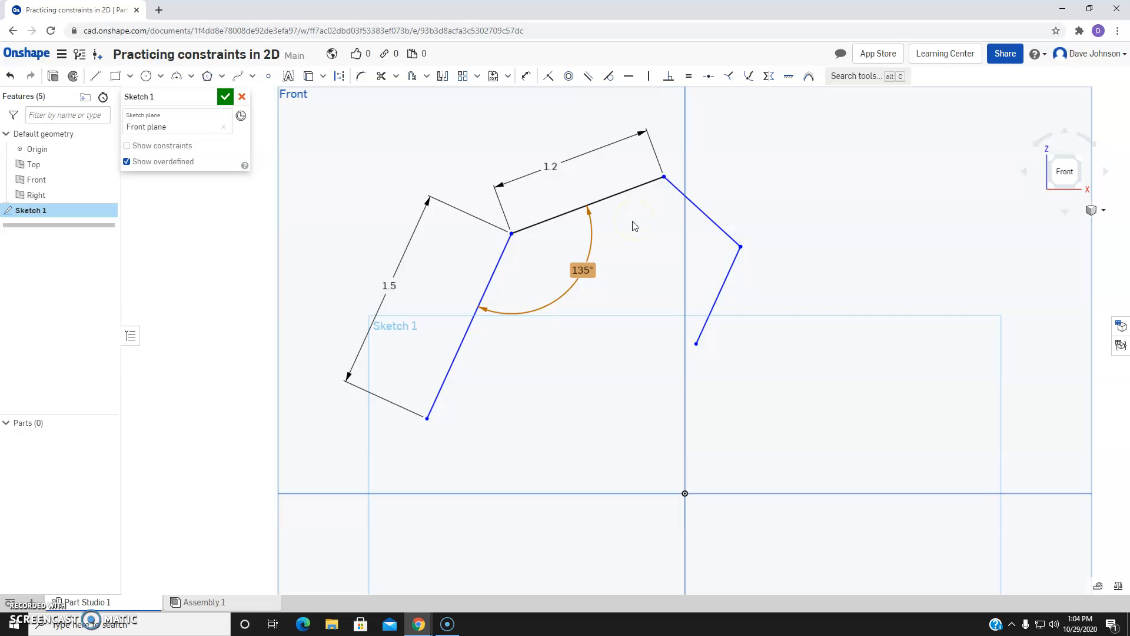
key("ctrl+z")
key("ctrl+z")
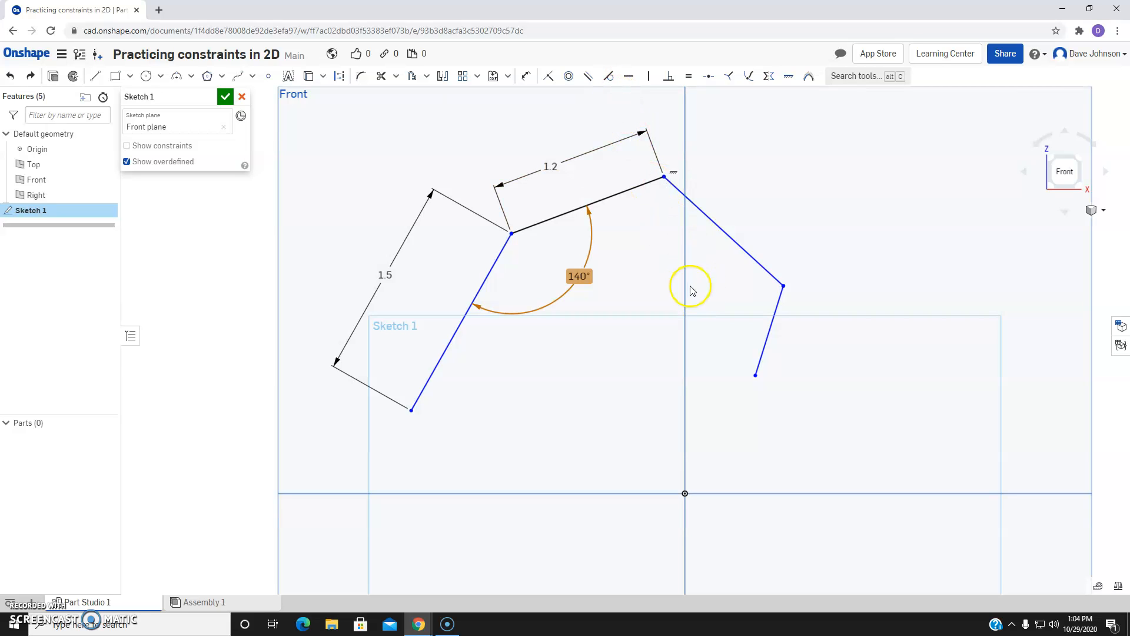
- Sketch a center point circle about 0.692 in in diameter above the fixed 1.2 in line
left_click_drag(585, 208, 615, 237)
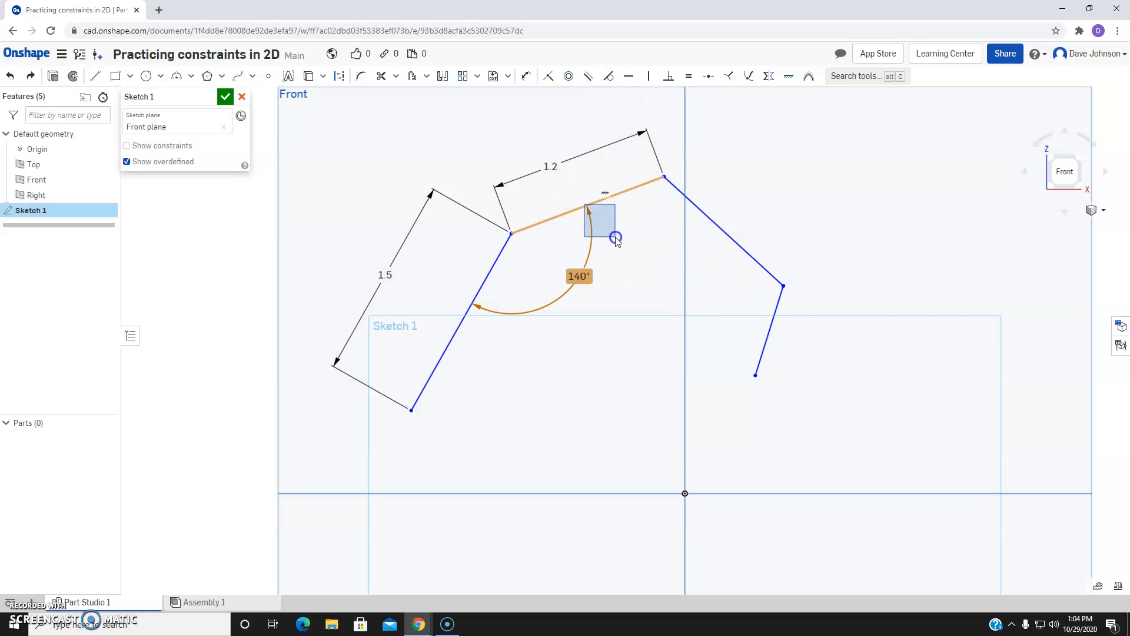
middle_click_drag(555, 196, 603, 324)
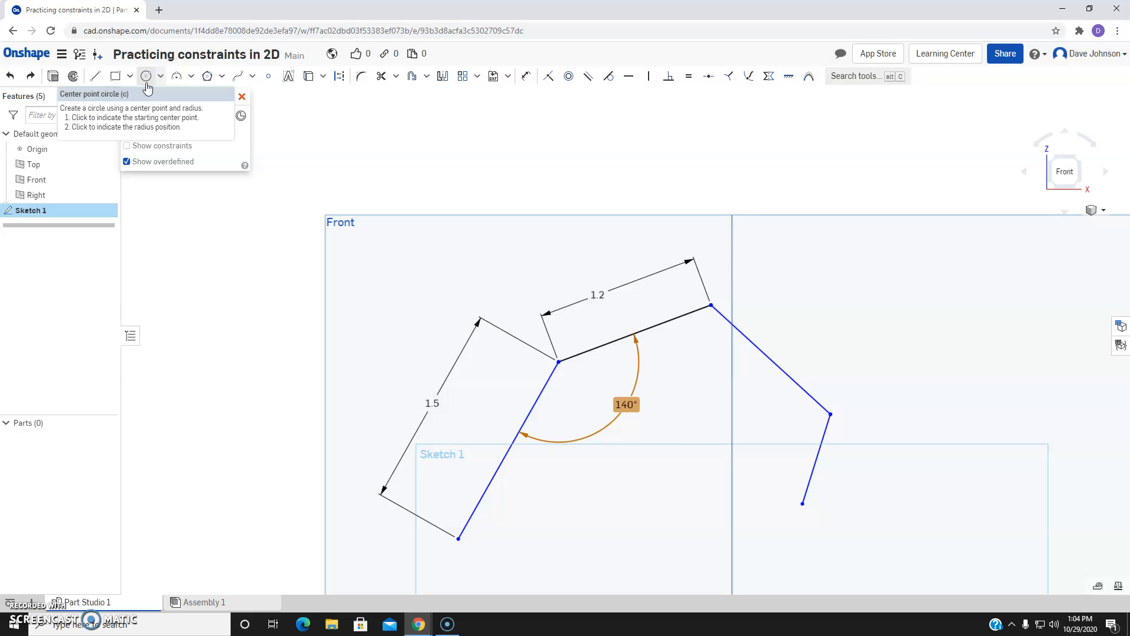
left_click(147, 77)
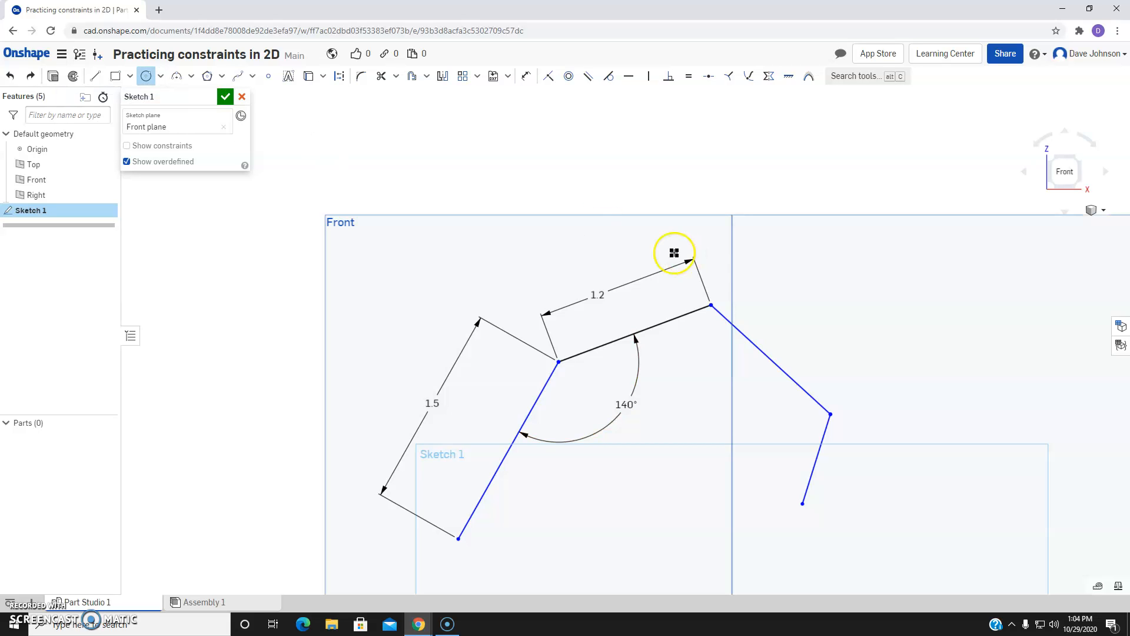
left_click(603, 249)
left_click(620, 294)
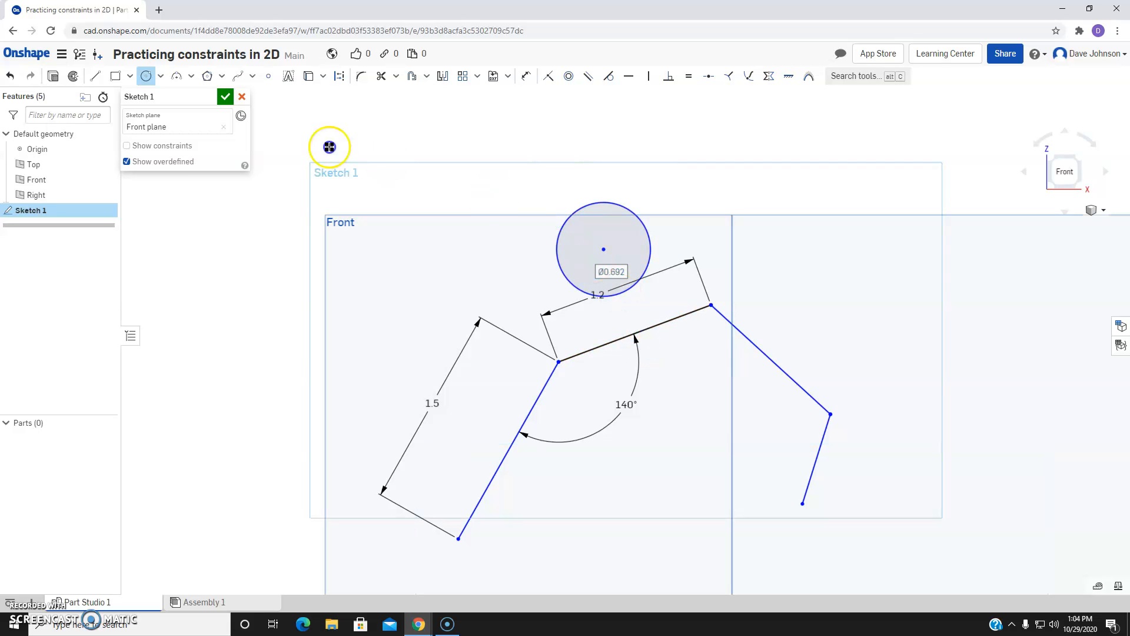
- Make the circle tangent to the fixed 1.2 in line with a Tangent constraint
left_click(613, 78)
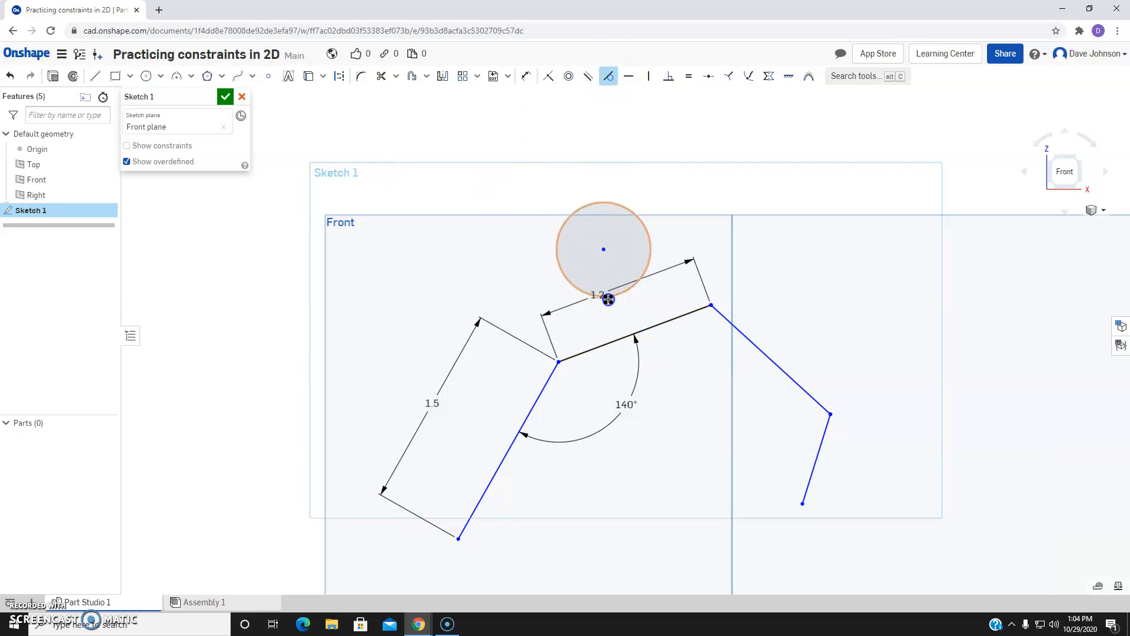
left_click(616, 295)
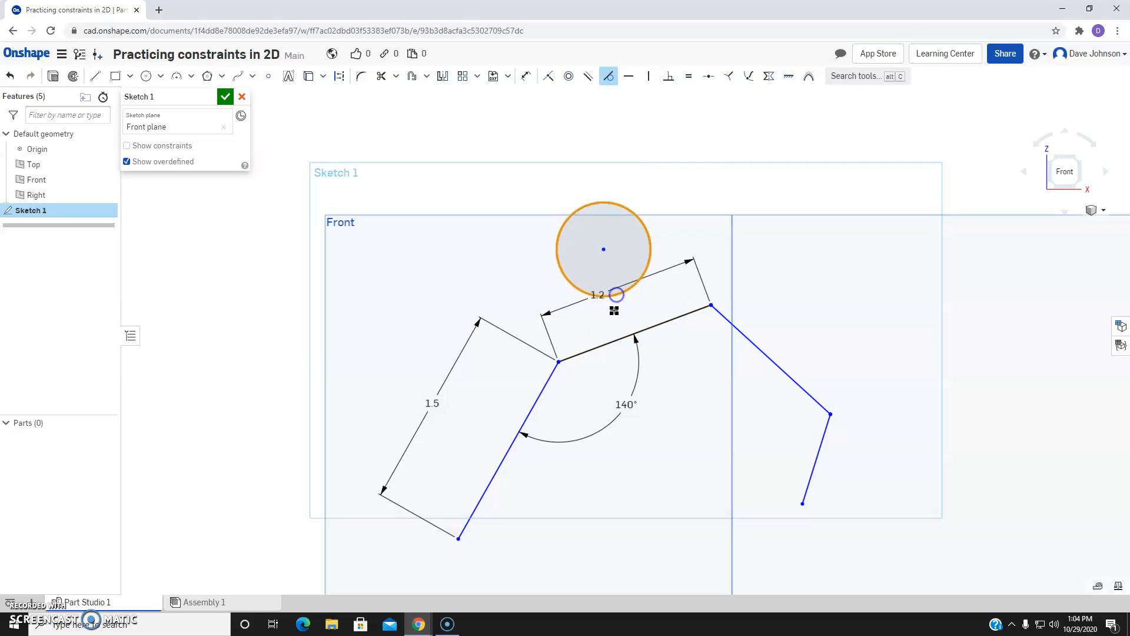
left_click(618, 333)
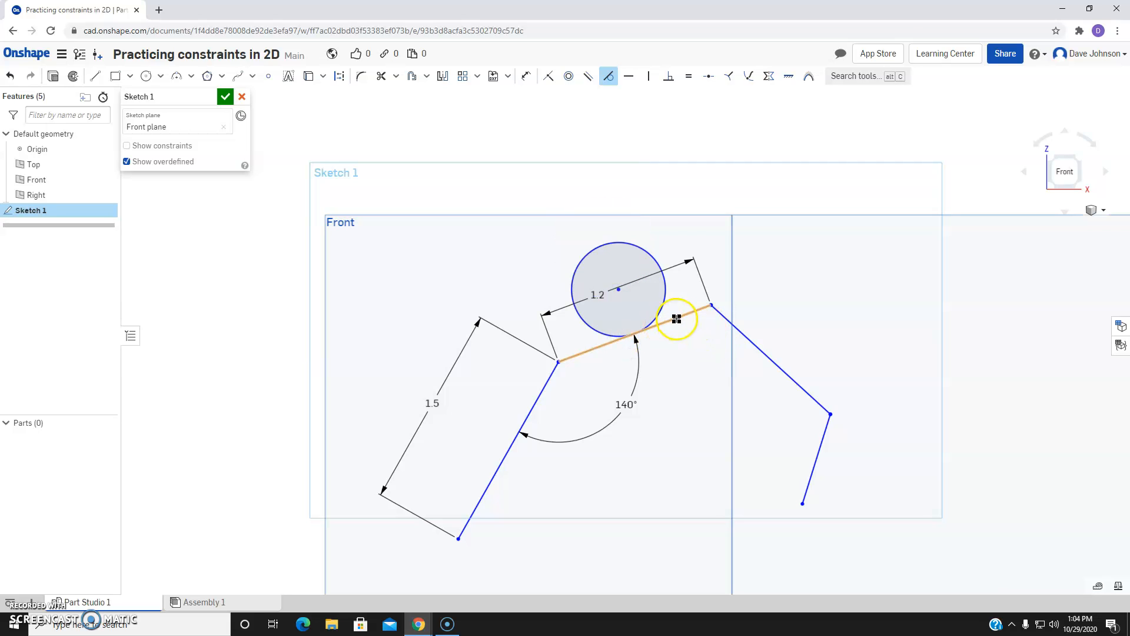
scroll(677, 326, "up", 2)
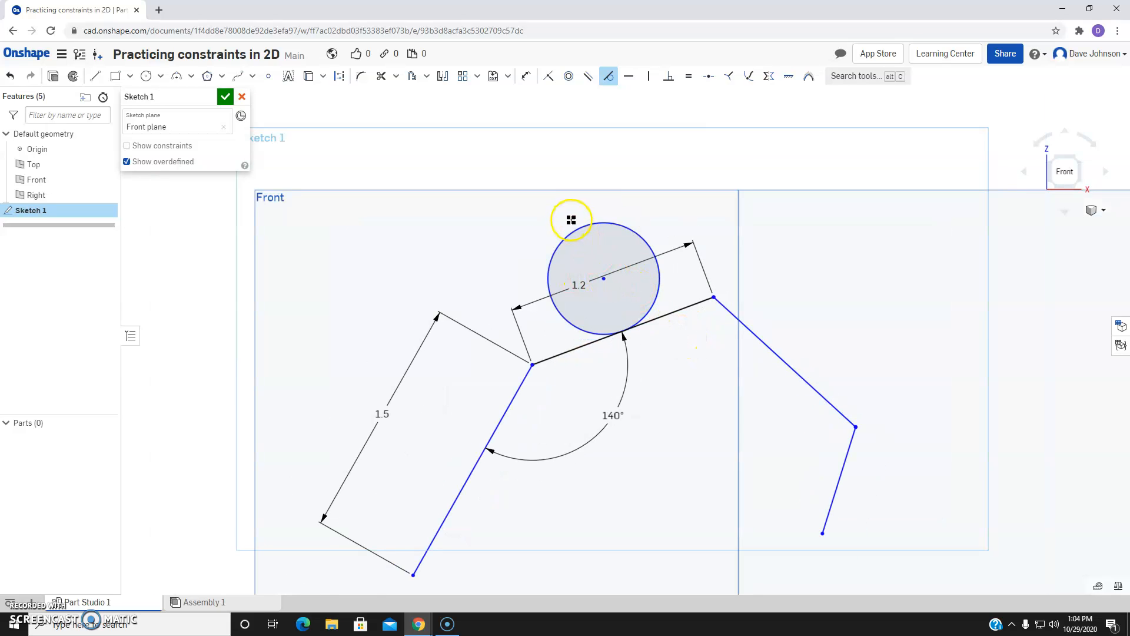
- Dimension the tangent circle's diameter as 0.7 in
key("Escape")
key("d")
left_click(578, 229)
left_click(629, 249)
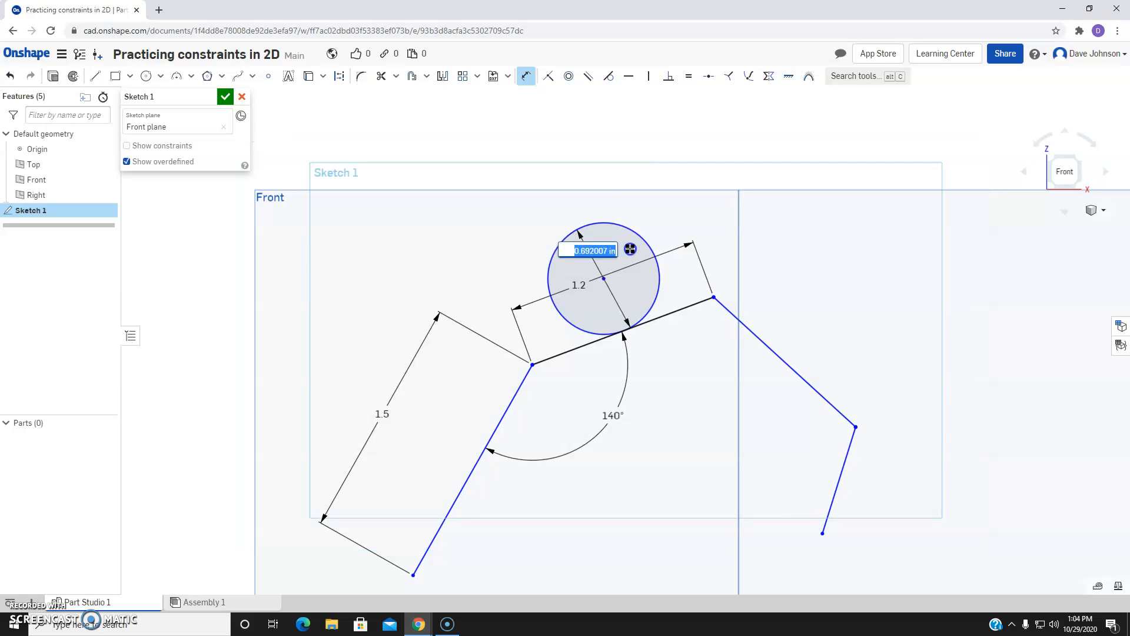
type(".7")
key("Return")
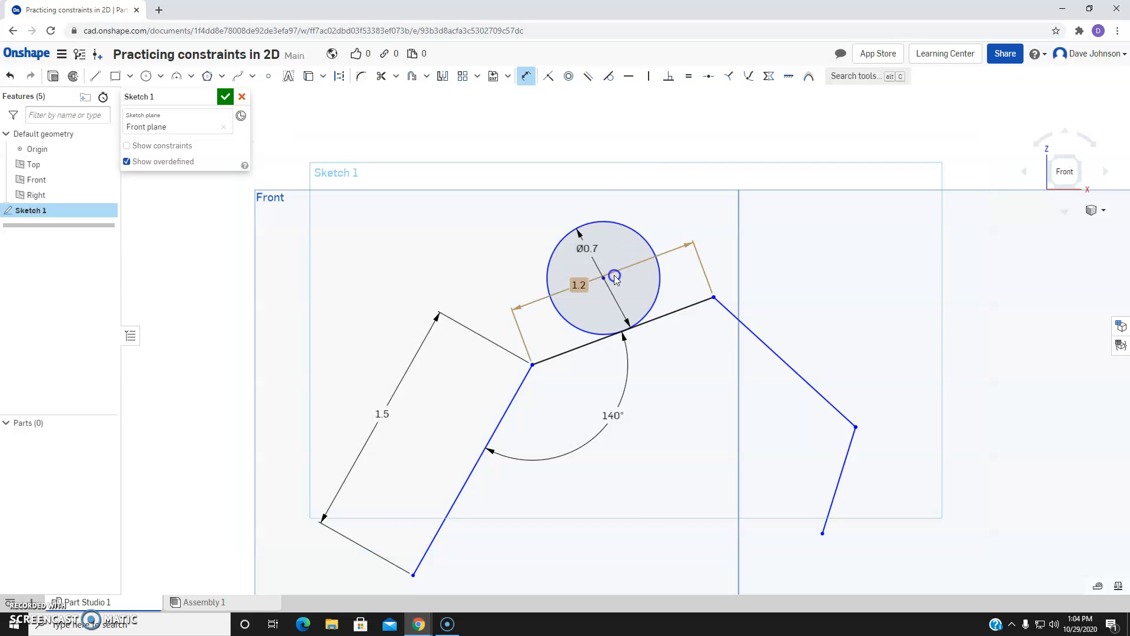
- Undo the circle's diameter dimension and its Tangent constraint
key("ctrl+z")
key("ctrl+z")
key("ctrl+z")
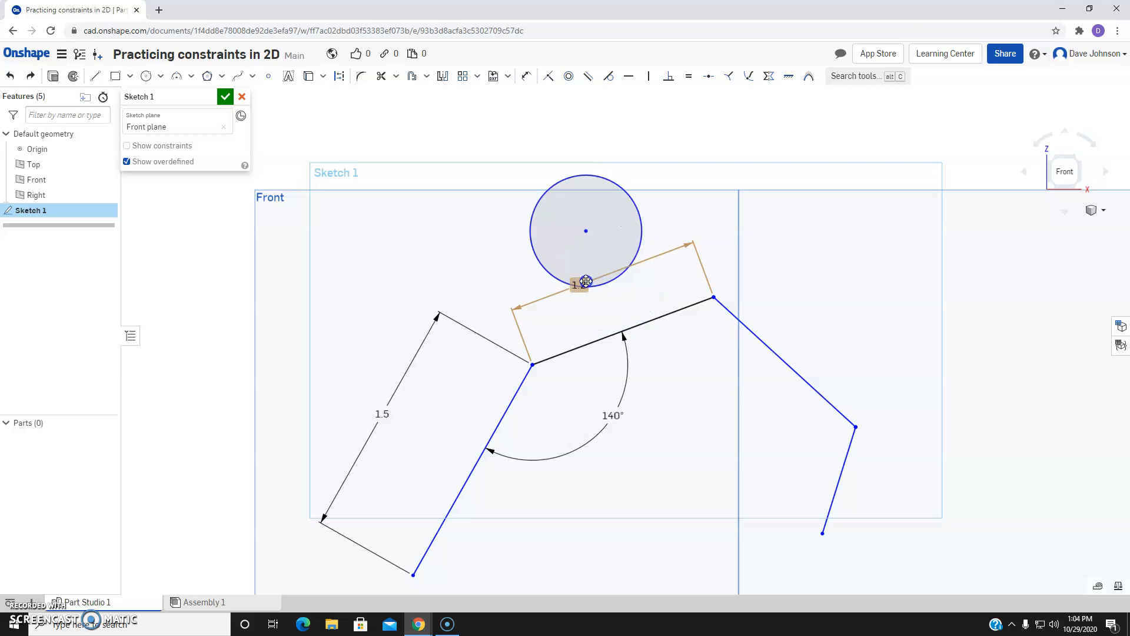
- Dimension the circle's diameter, accepting the size as drawn
key("d")
left_click(555, 185)
left_click(565, 208)
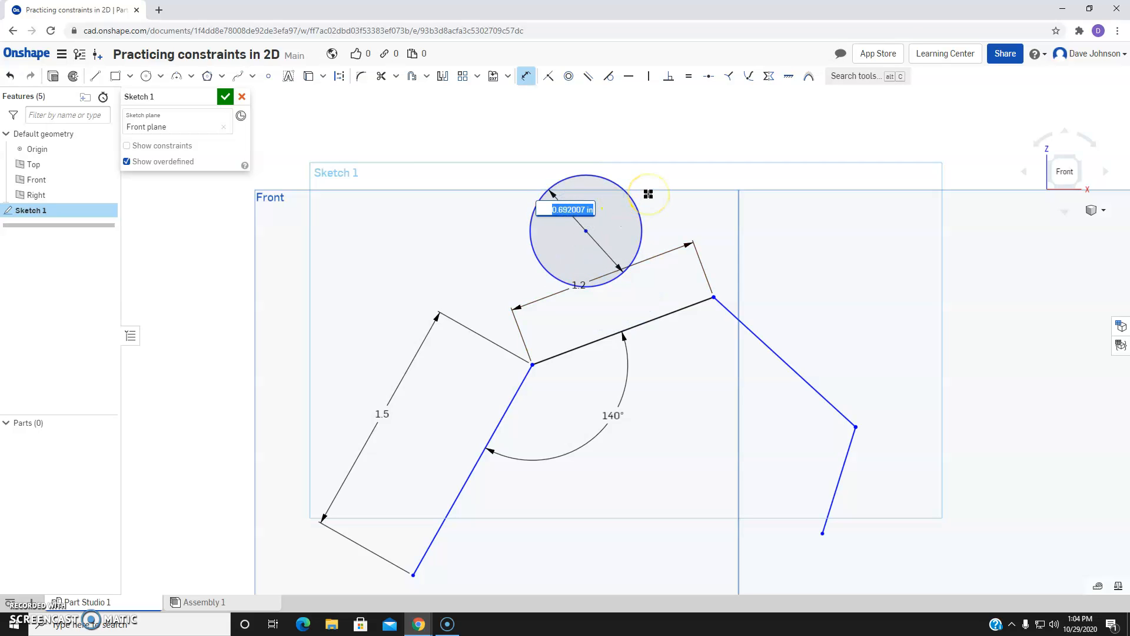
left_click(635, 188)
- Dimension the horizontal and vertical distances from the circle's center to the fixed line's right endpoint, accepting both as drawn
left_click(587, 229)
left_click(714, 297)
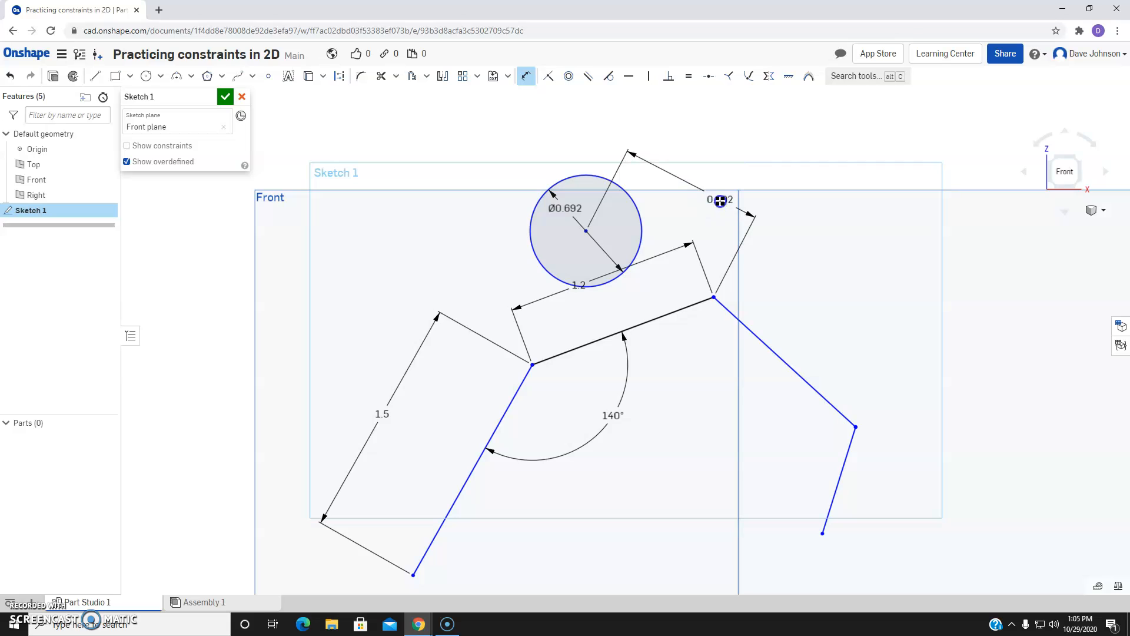
left_click(685, 208)
key("Return")
left_click(587, 231)
left_click(713, 296)
left_click(778, 246)
key("Return")
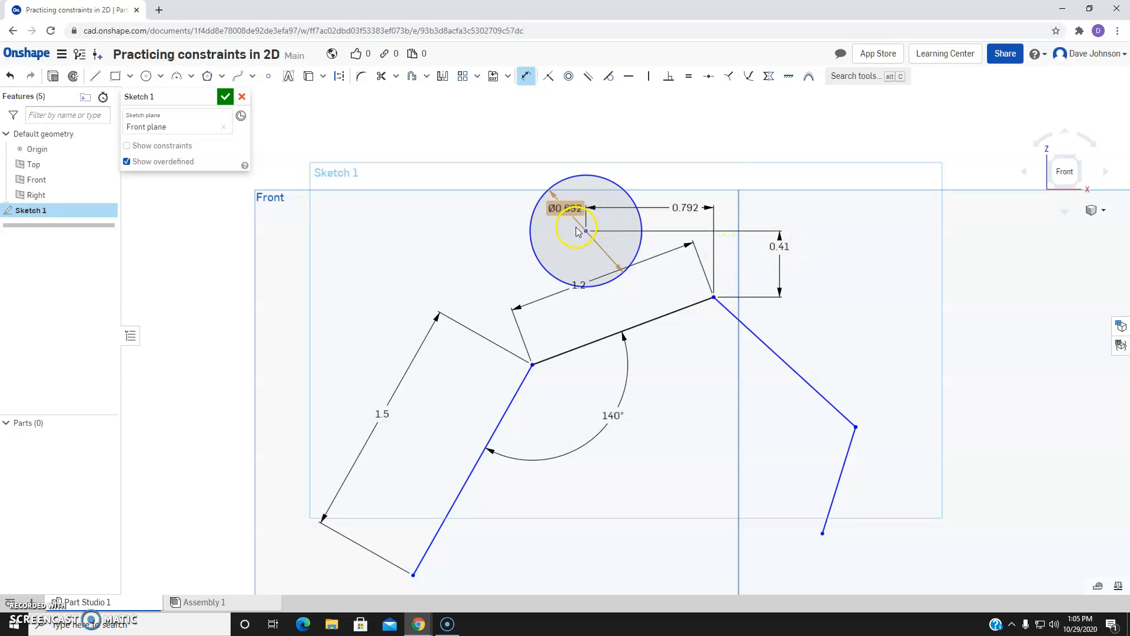
- Delete the circle's diameter dimension and apply a Tangent constraint between the circle and the fixed line
key("Escape")
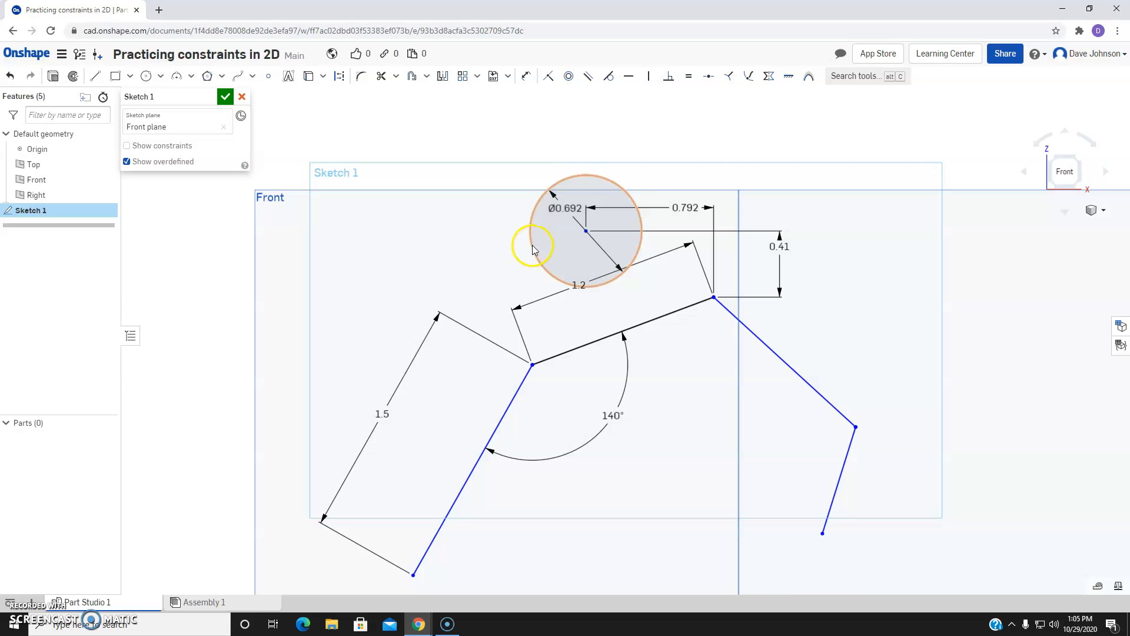
key("Delete")
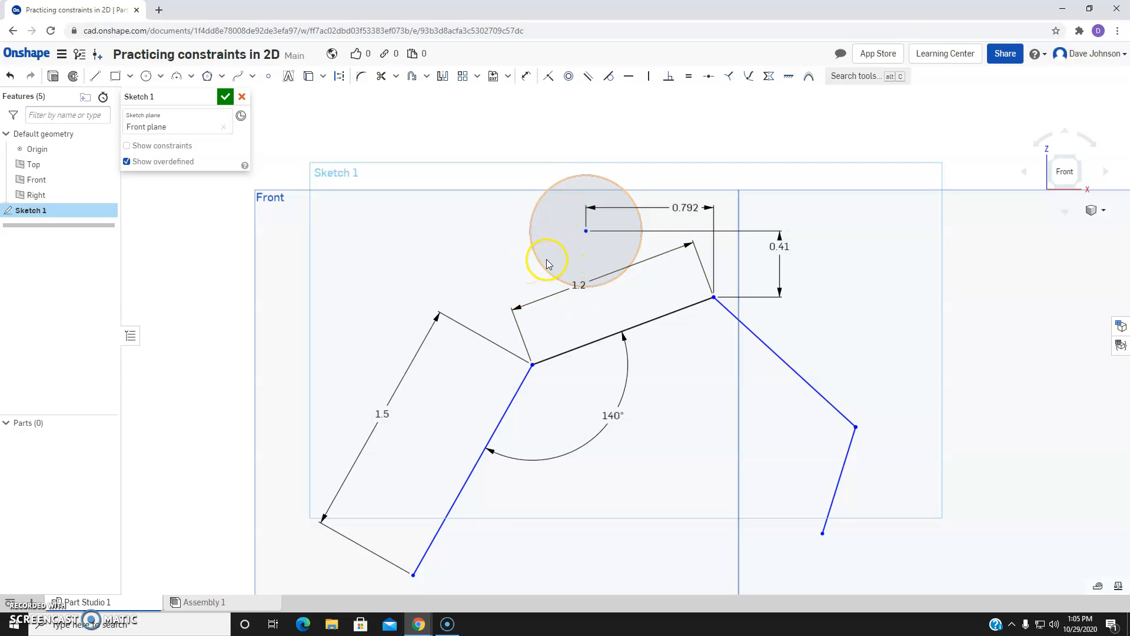
left_click(608, 76)
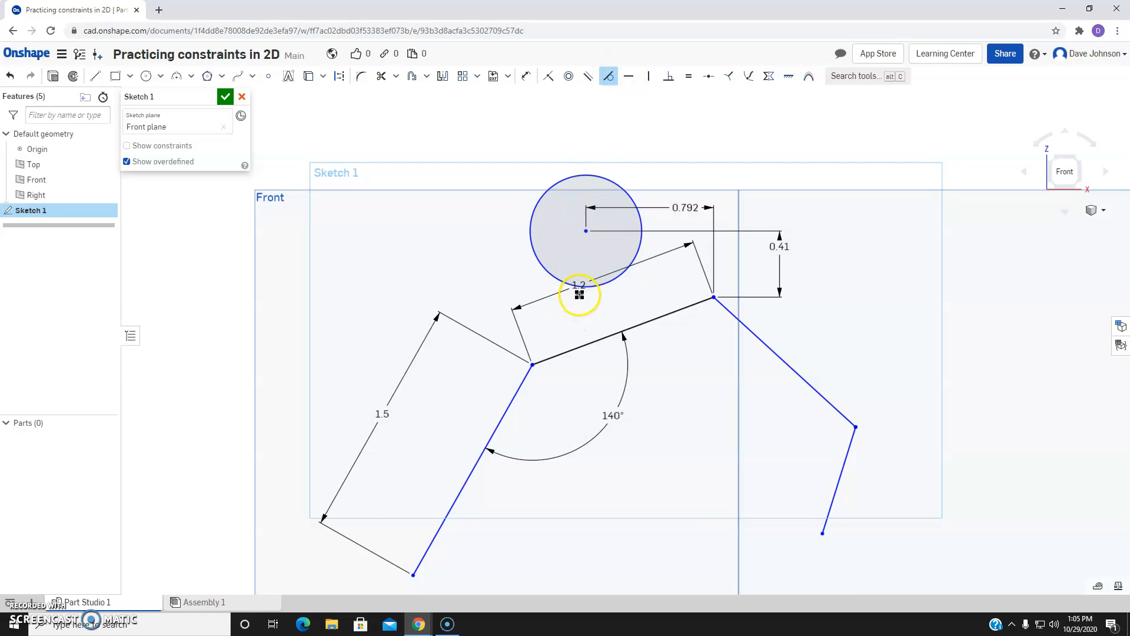
left_click(606, 283)
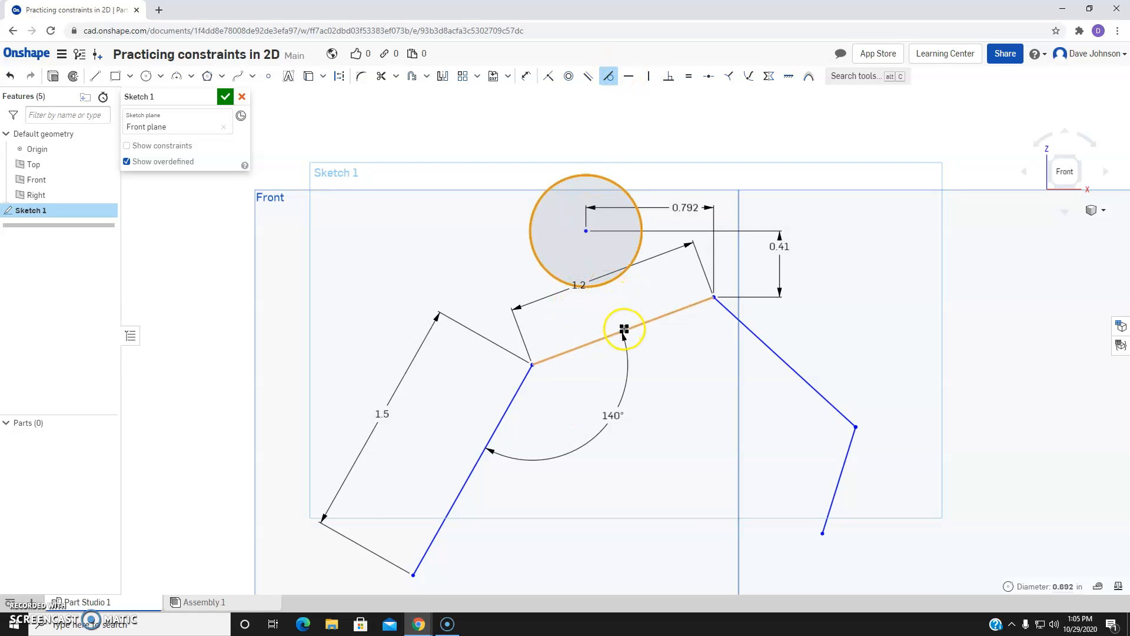
left_click(624, 328)
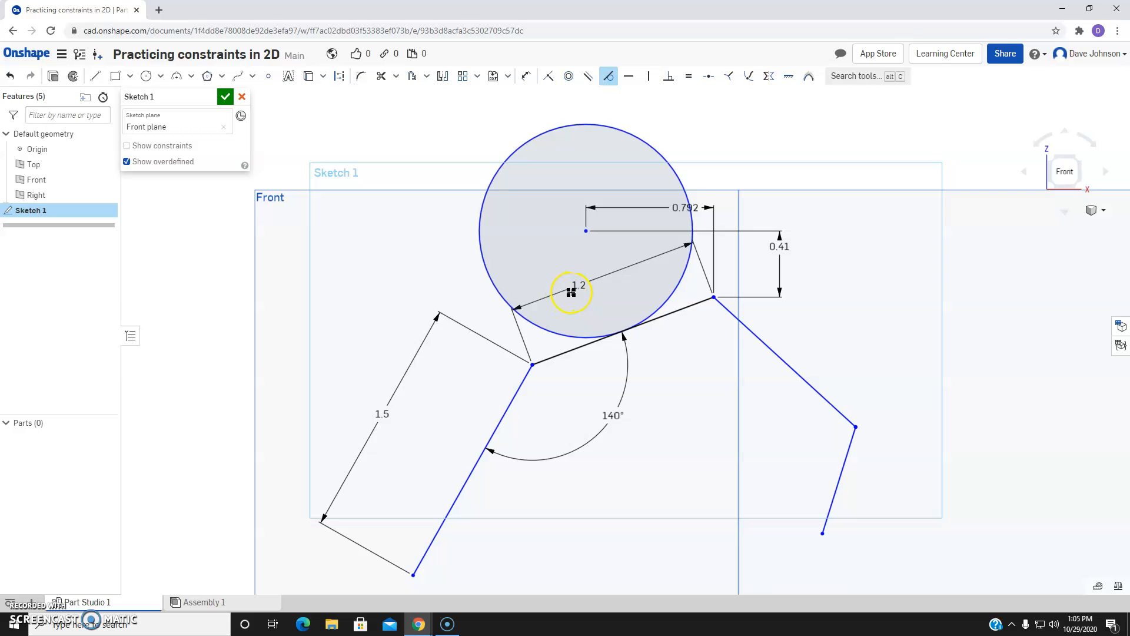
key("Escape")
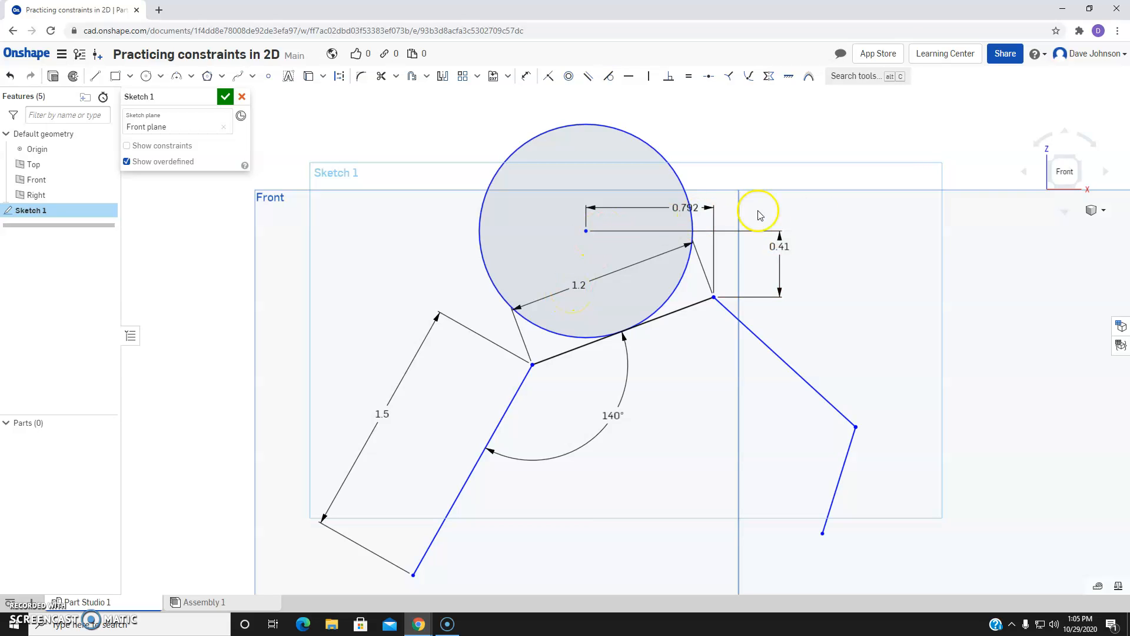
- Delete the circle above the fixed line together with its two center position dimensions
left_click_drag(837, 196, 493, 276)
key("Delete")
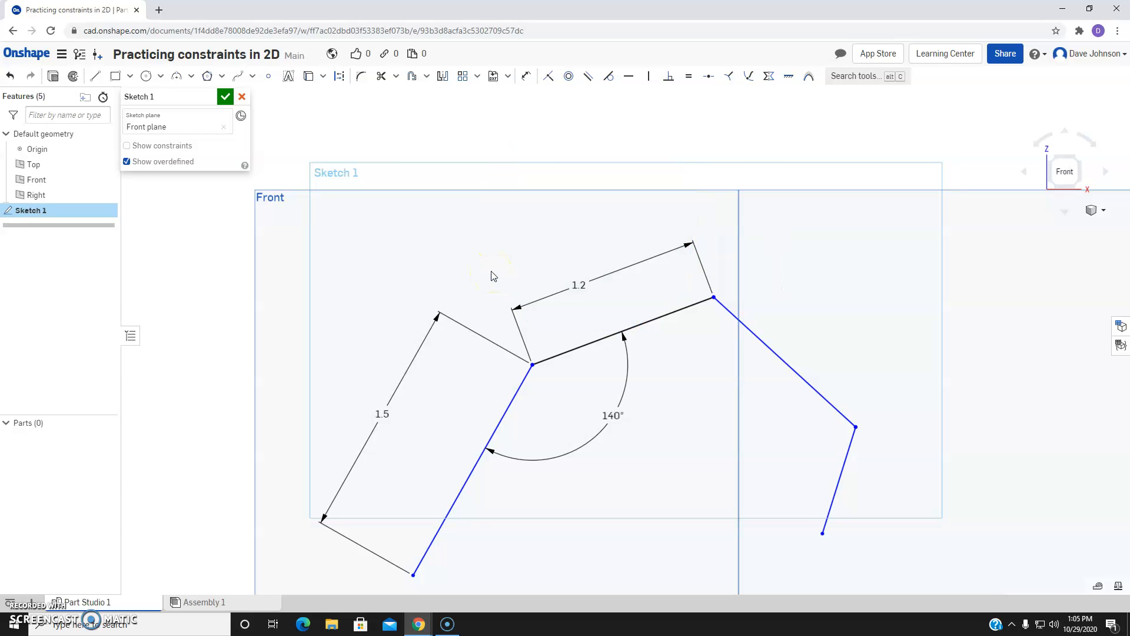
- Draw two horizontally aligned circles beyond the chain of lines, about 0.79 in and 0.39 in in diameter, with centers about 0.98 in apart
mouse_move(778, 253)
middle_mouse_down()
mouse_move(679, 237)
mouse_move(461, 241)
middle_mouse_up()
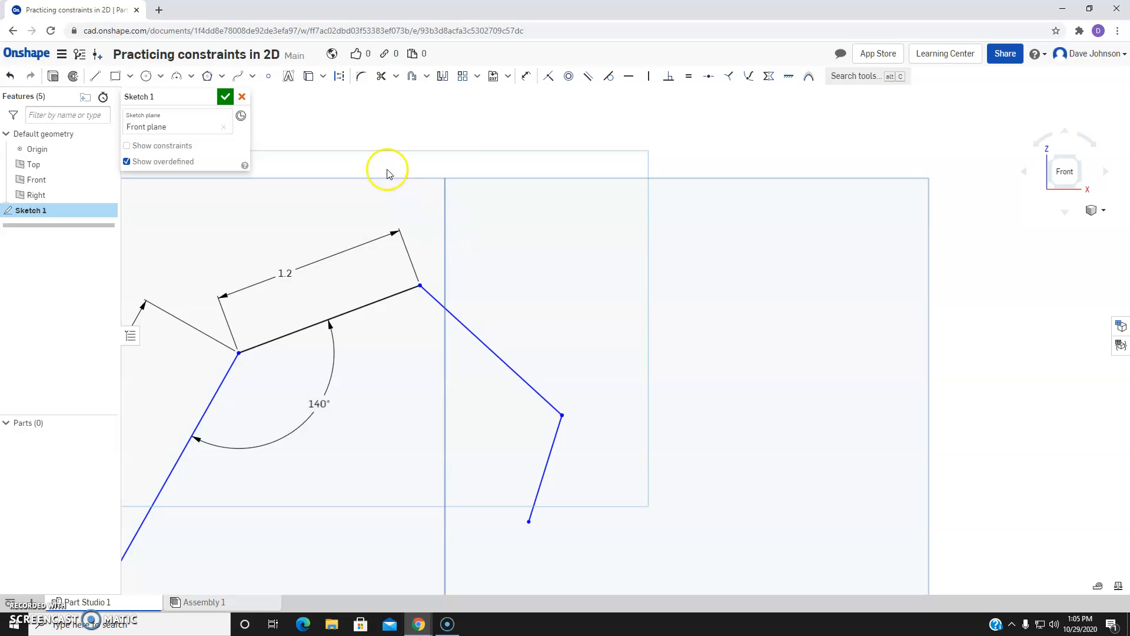
left_click(144, 77)
left_click(588, 244)
left_click(644, 275)
left_click(146, 76)
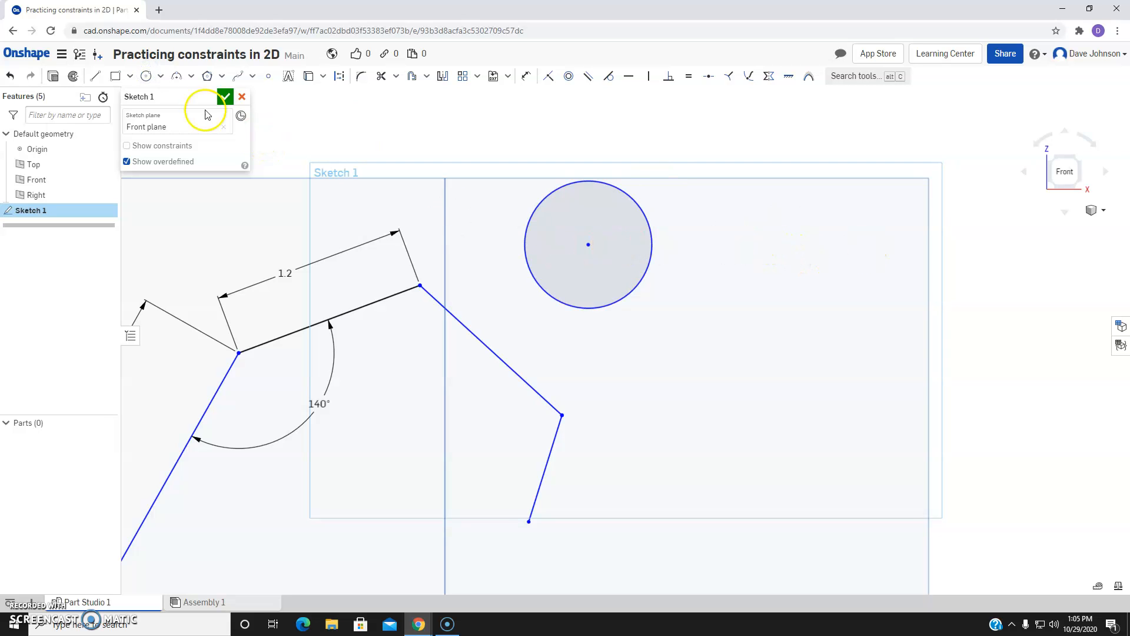
left_click(145, 79)
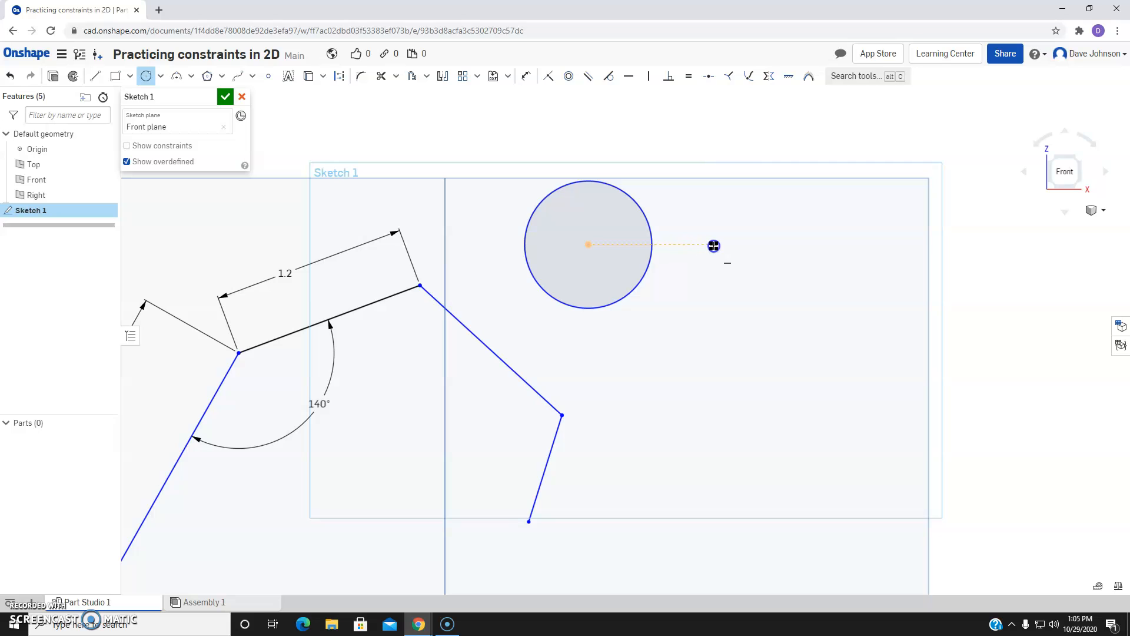
left_click(746, 245)
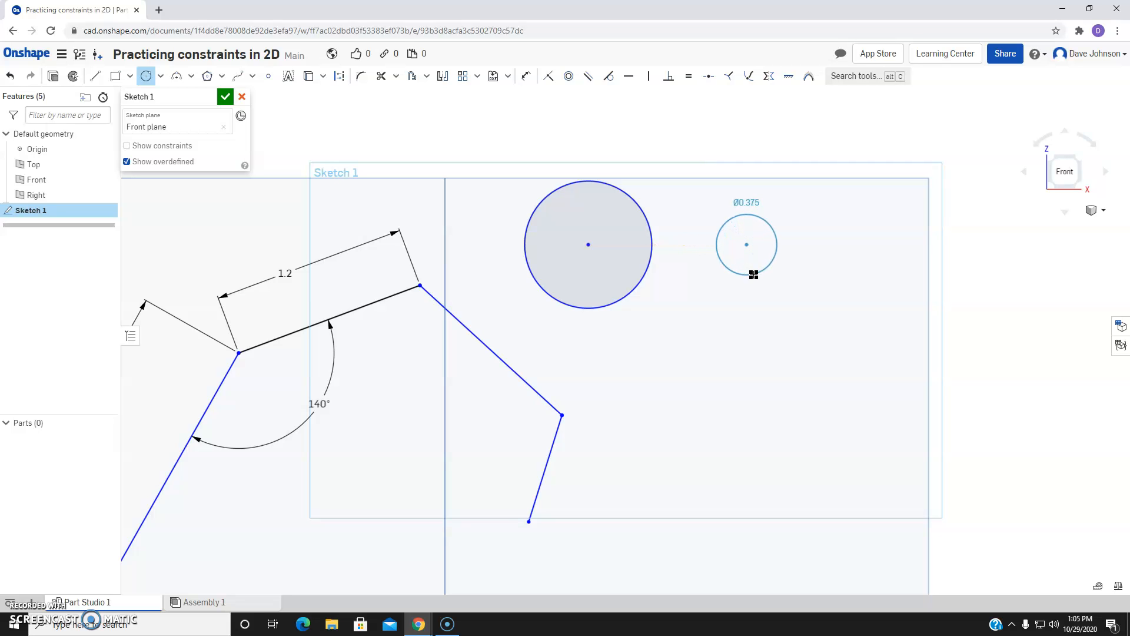
left_click(748, 276)
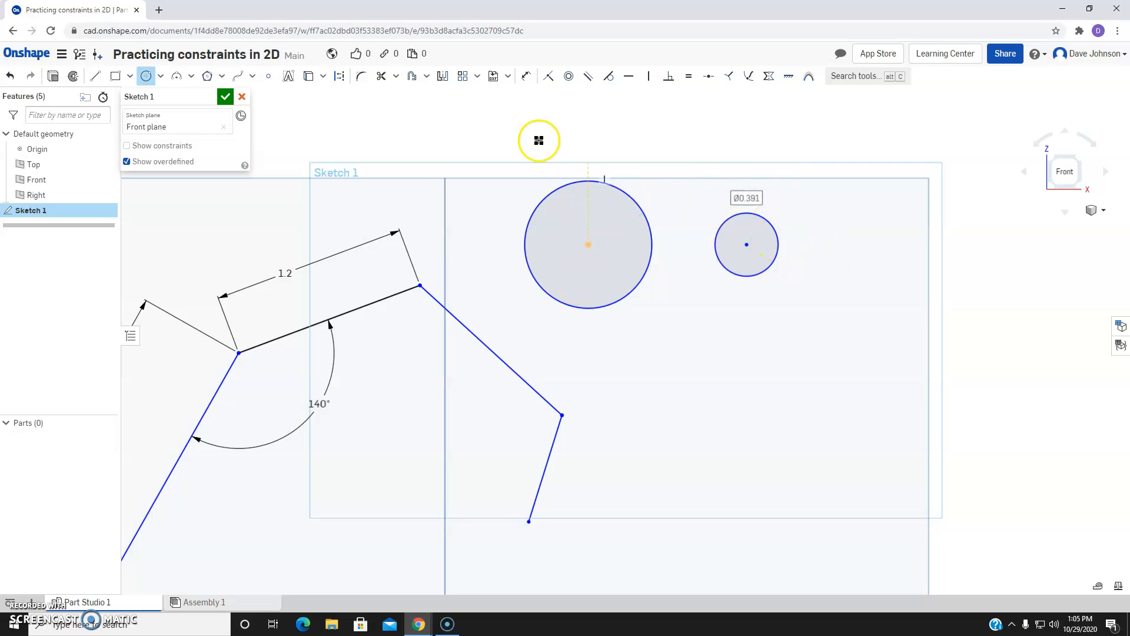
left_click(175, 77)
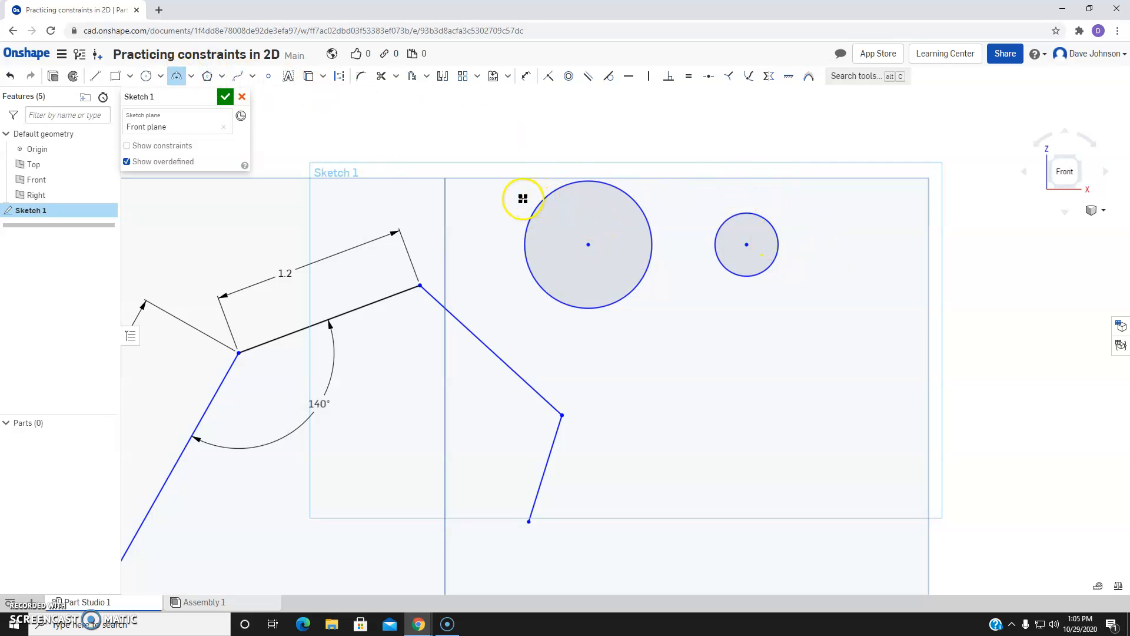
- Dimension the horizontal distance between the two circle centers as 1 in
key("d")
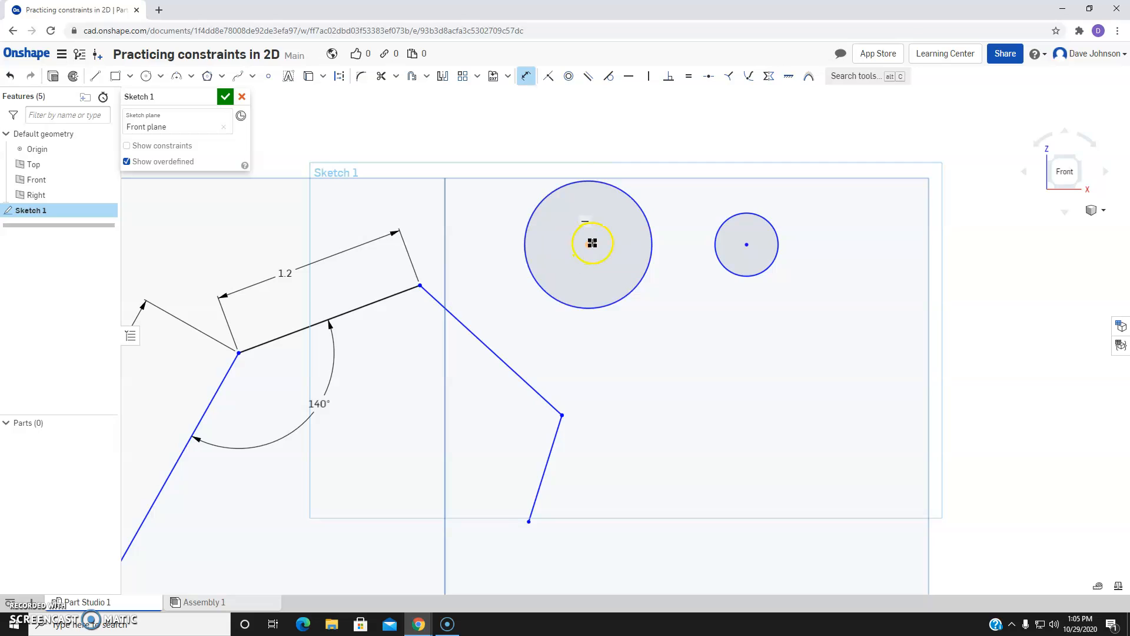
left_click(746, 242)
left_click(693, 334)
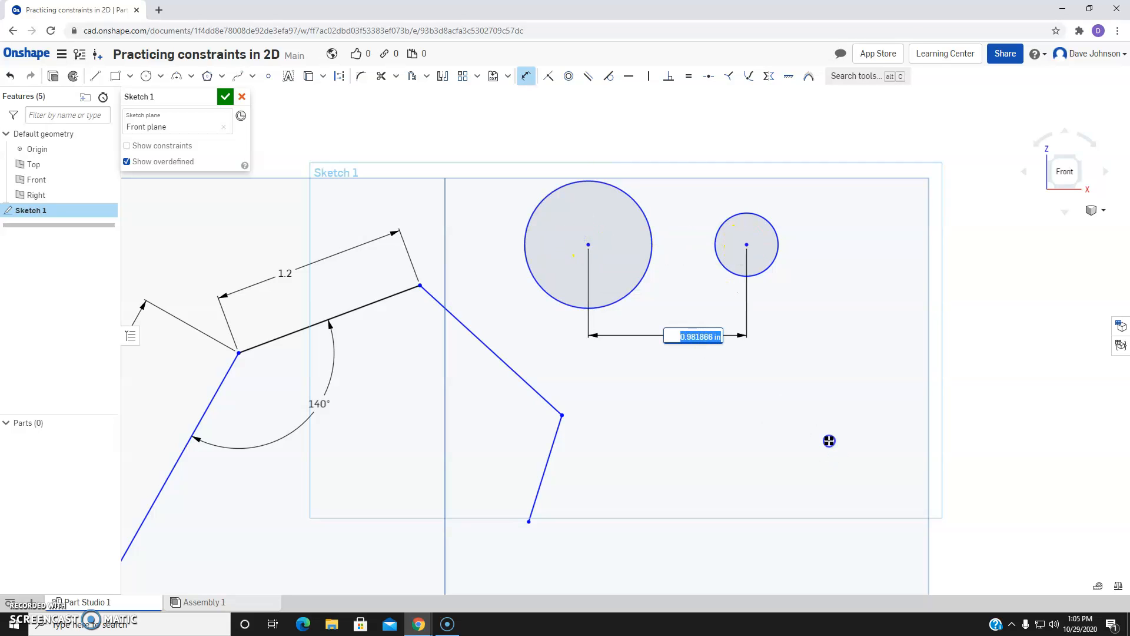
type("1")
key("Return")
- Dimension the larger circle's diameter as 0.8 in and the smaller circle's diameter as 0.4 in
left_click(562, 289)
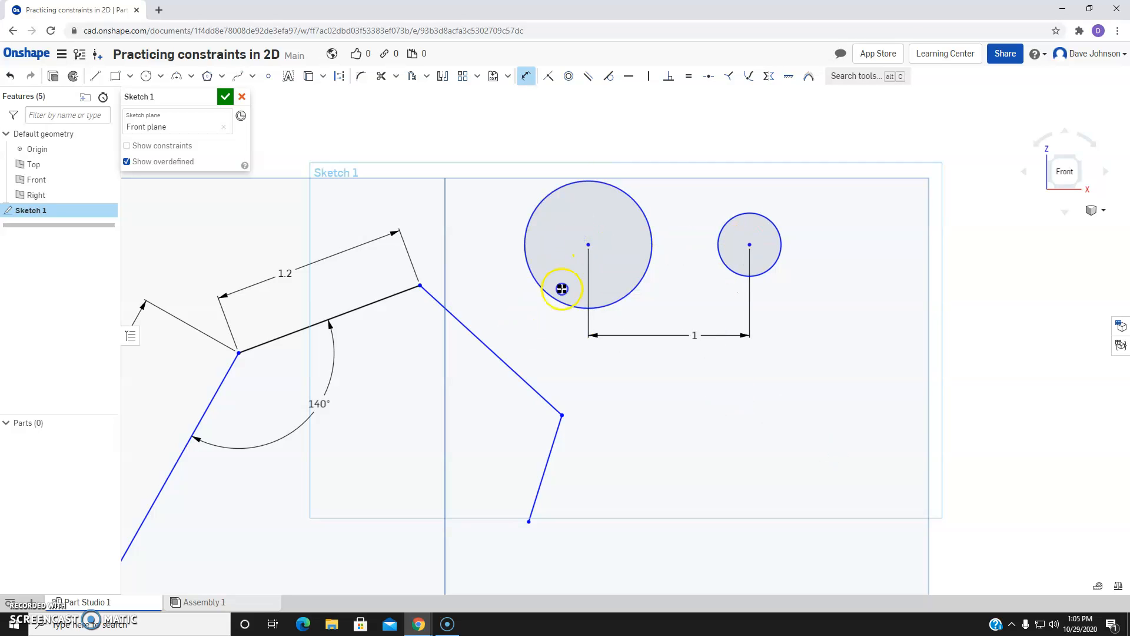
left_click(628, 228)
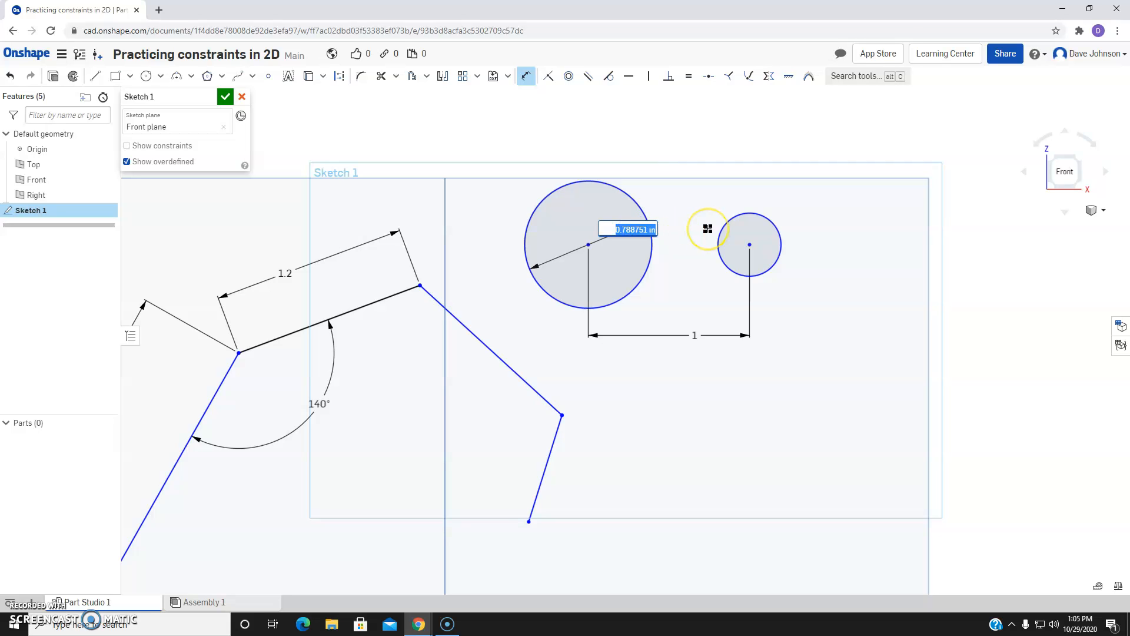
type("0.8")
key("Return")
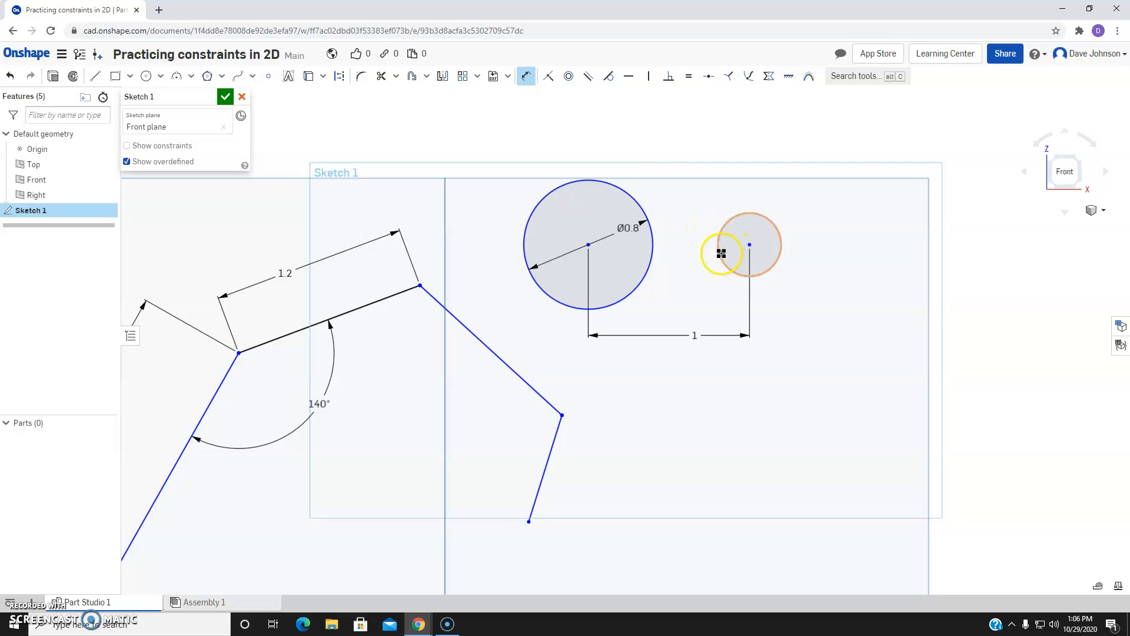
left_click(735, 241)
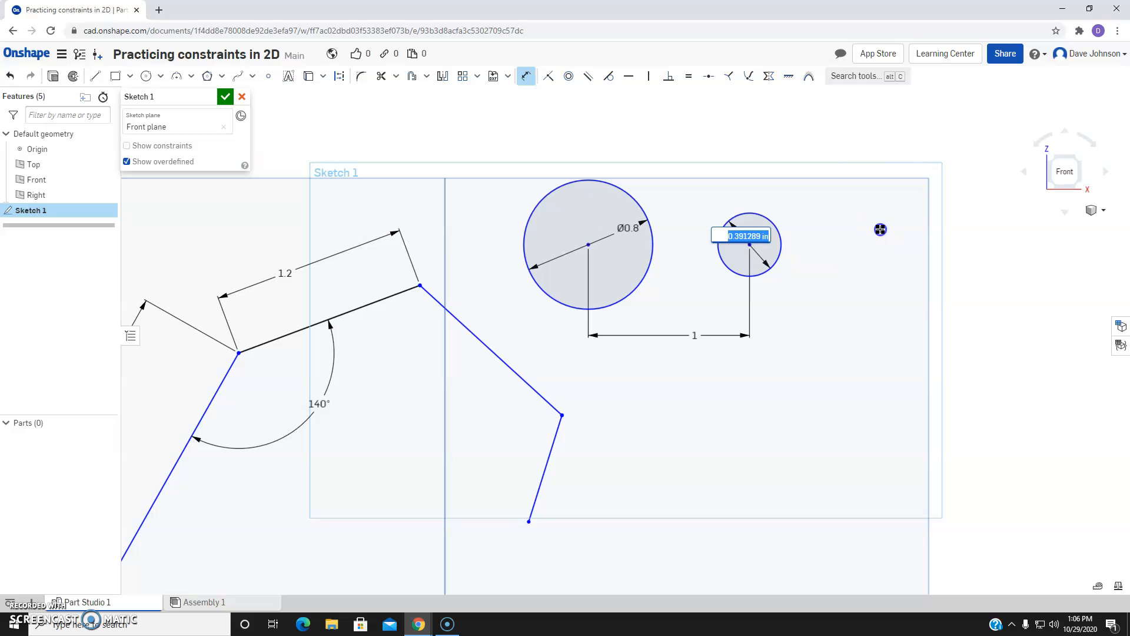
type("0.4")
key("Return")
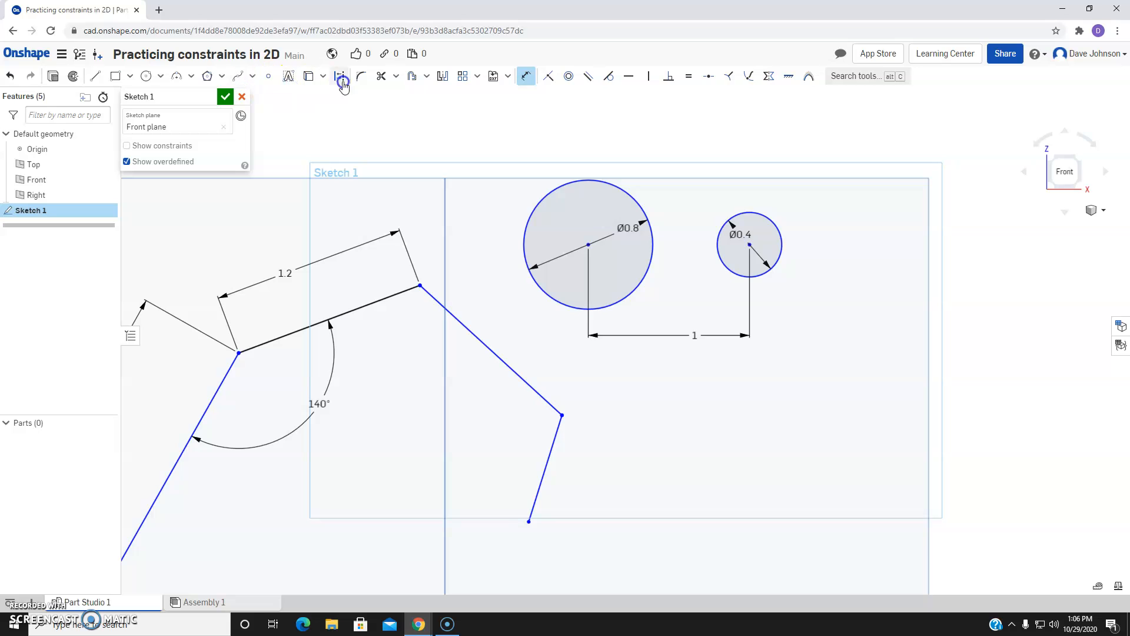
- Draw a three-point arc with a radius of about 1.5 in, spanning above both circles
left_click(175, 78)
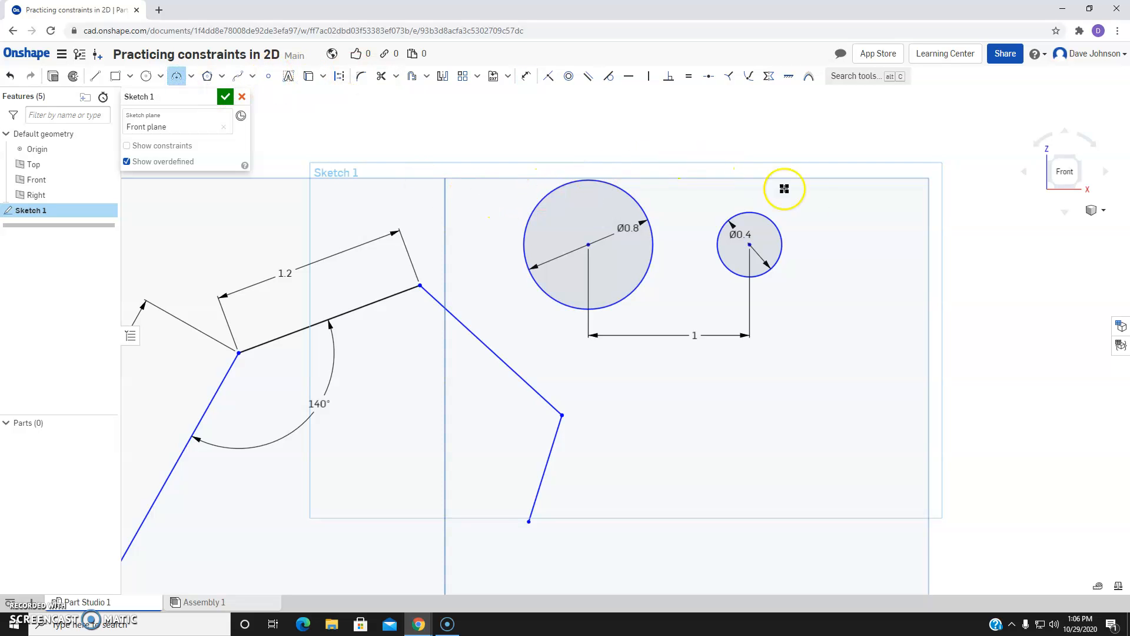
left_click(491, 190)
left_click(834, 216)
left_click(740, 148)
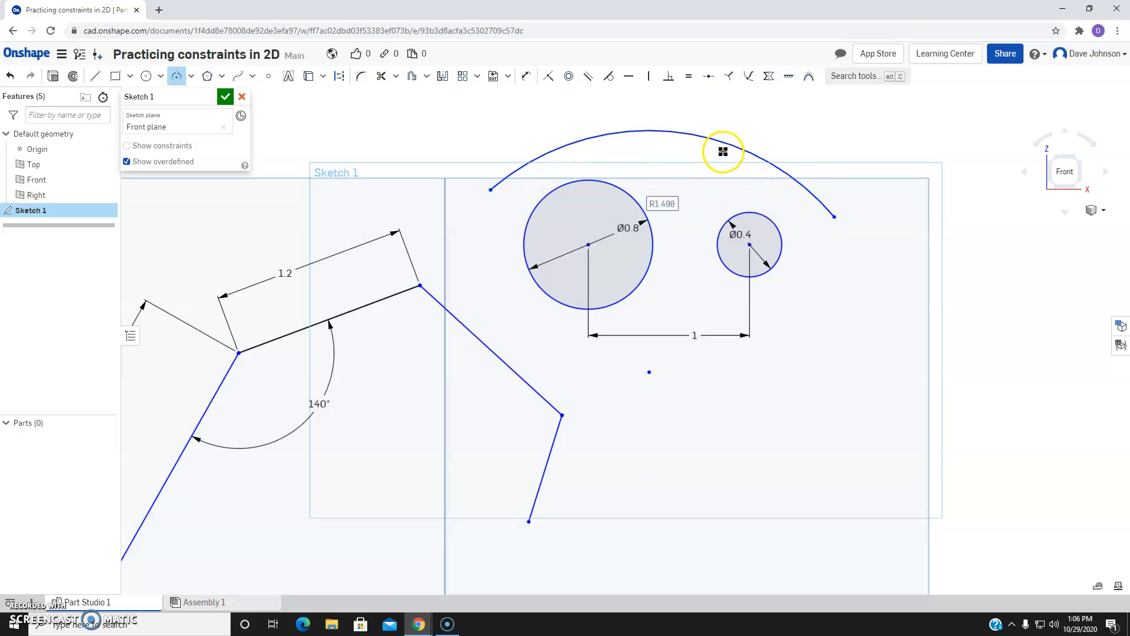
- Dimension the radius of the arc above the circles as 1.5 in
key("d")
left_click(696, 132)
left_click(692, 164)
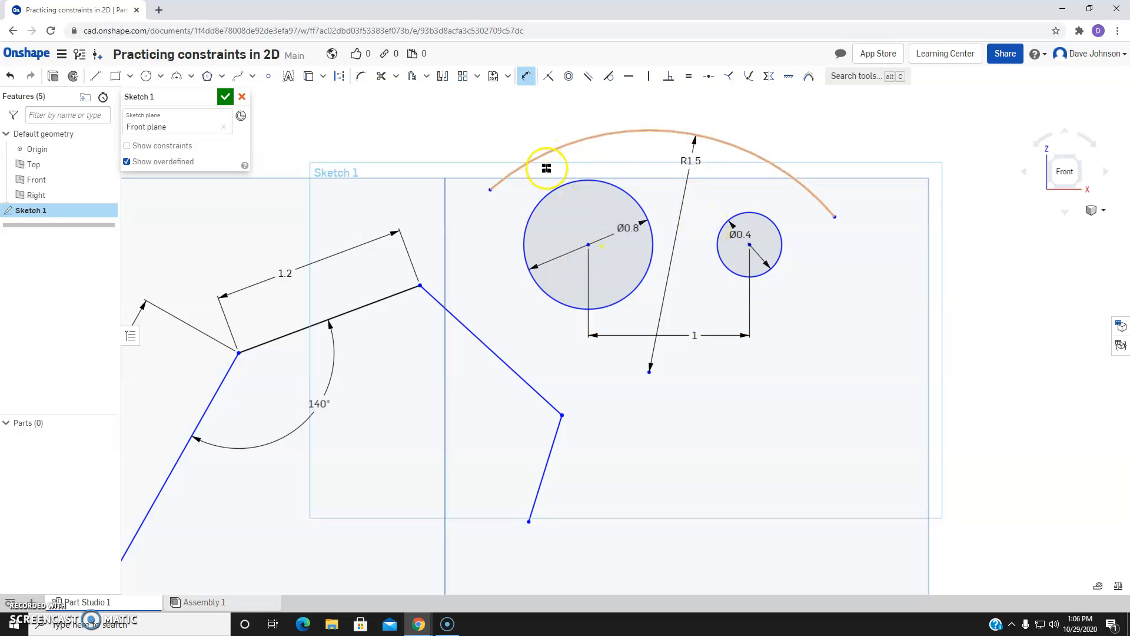
key("Escape")
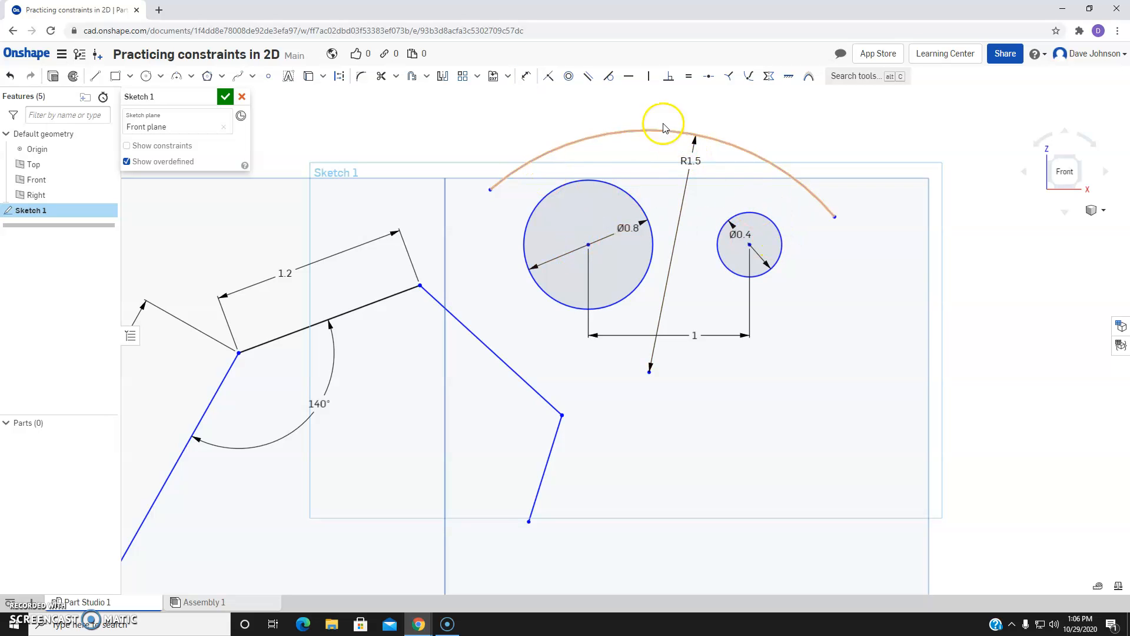
- Apply Tangent constraints between the upper arc and each of the two circles
left_click(609, 76)
left_click(577, 147)
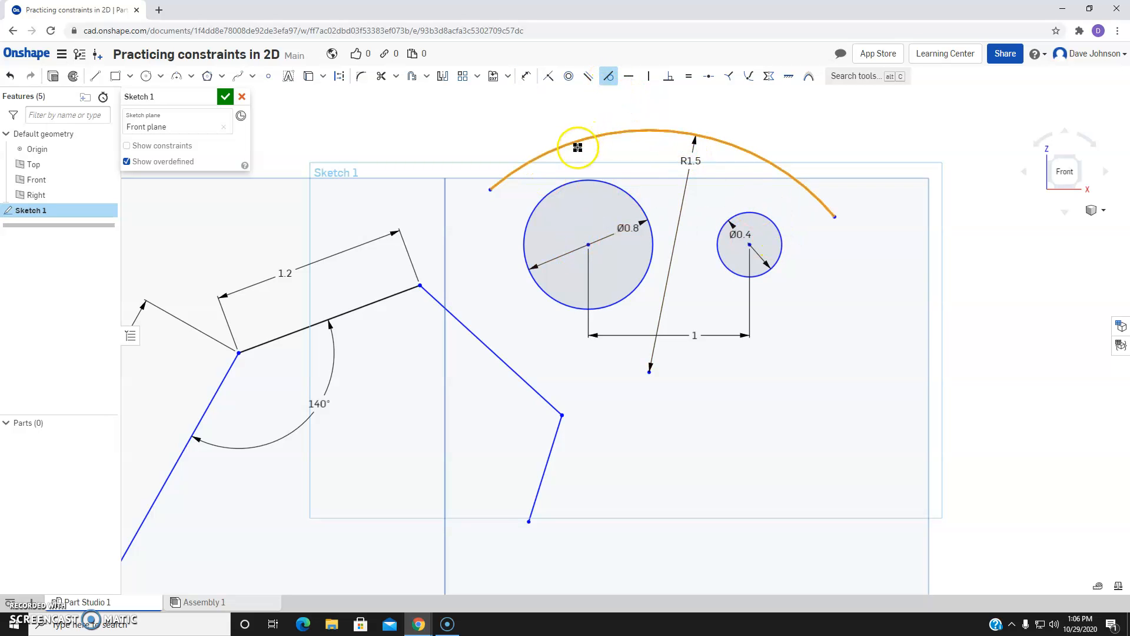
left_click(579, 183)
left_click(789, 201)
left_click(768, 218)
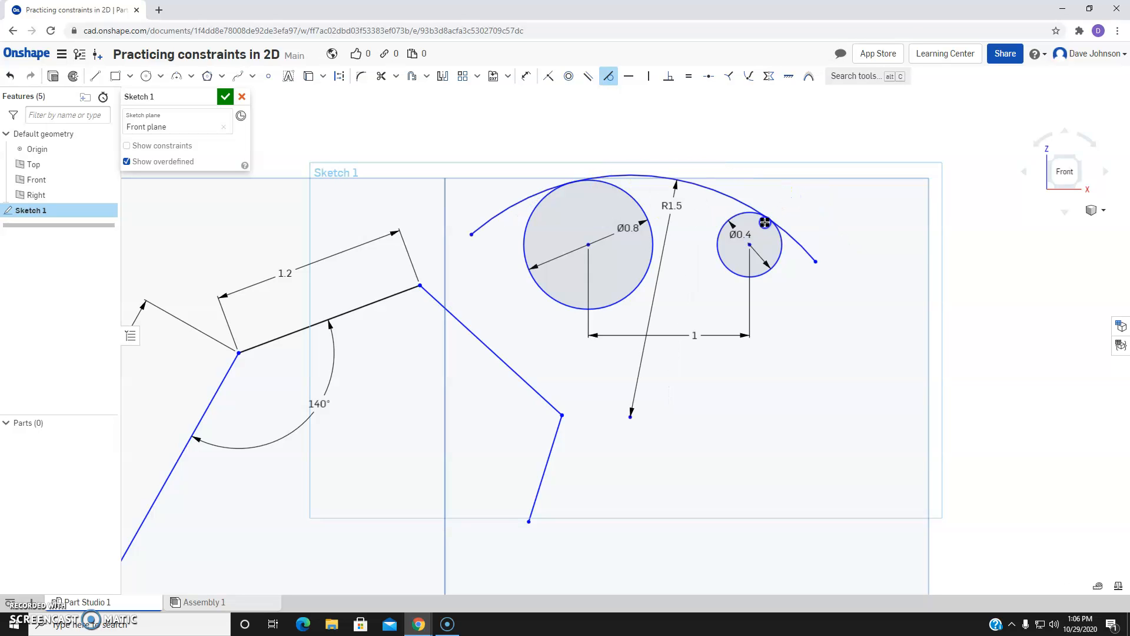
- Trim both ends of the upper arc back to its tangent points on the circles
key("x")
key("Escape")
left_click(505, 211)
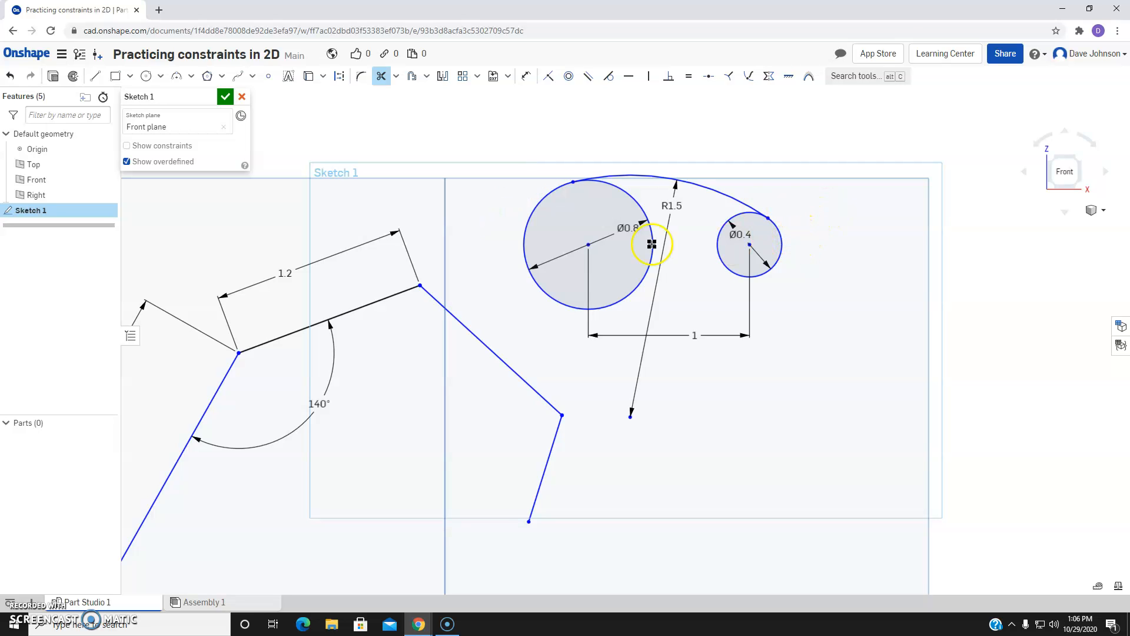
- Draw a three-point arc with a radius of about 0.355 in below the smaller circle, bulging upward
middle_click_drag(643, 326, 639, 290)
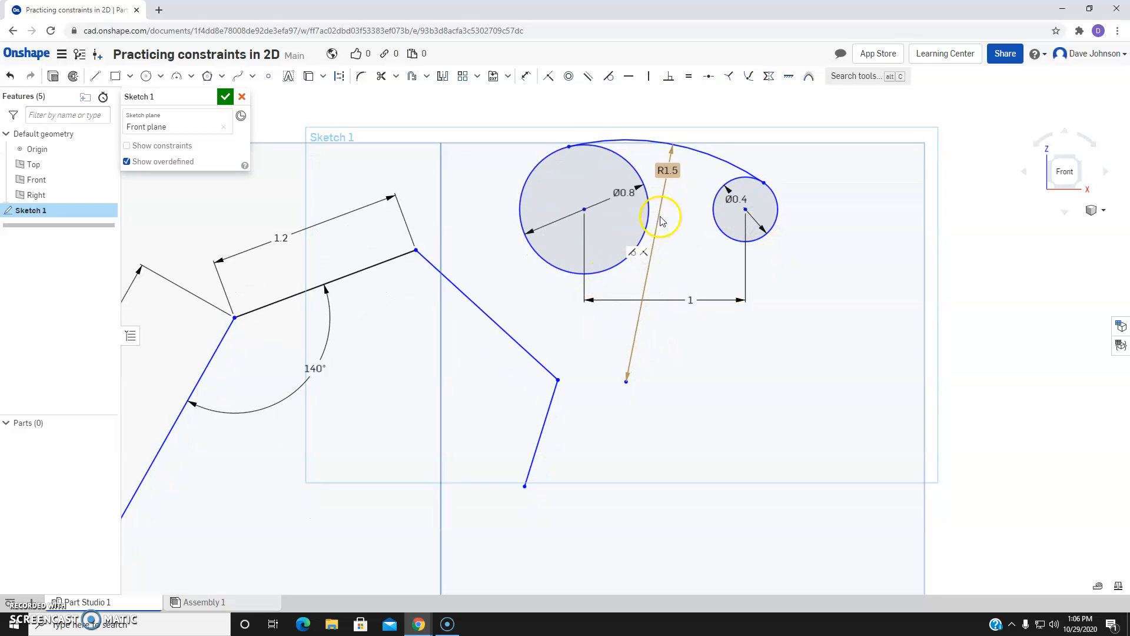
left_click(146, 76)
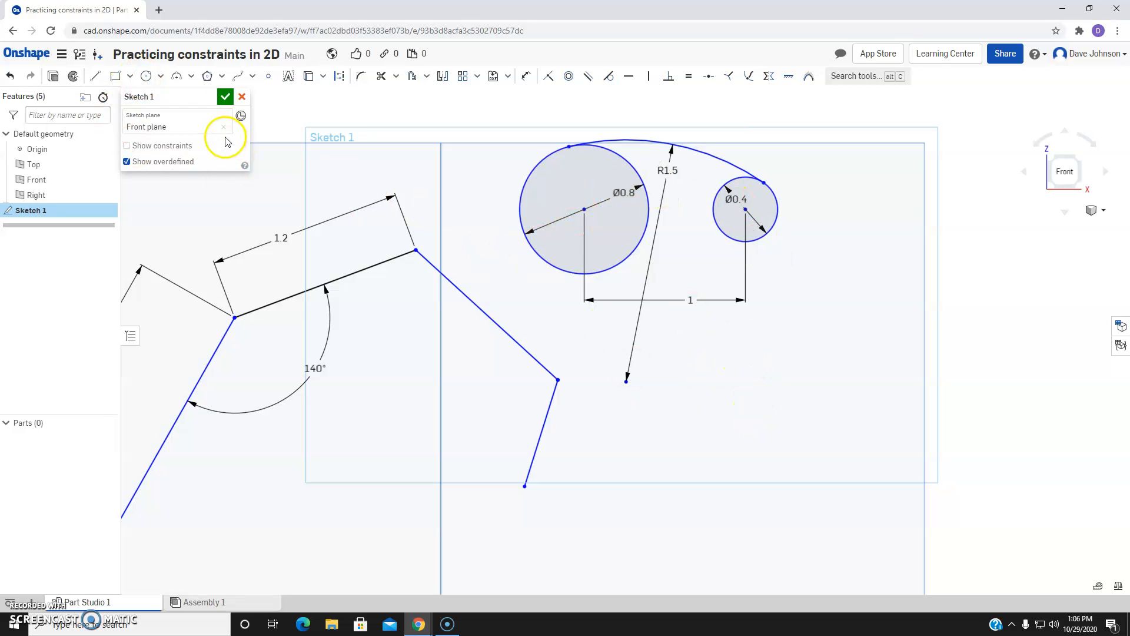
left_click(176, 76)
left_click_drag(701, 369, 801, 348)
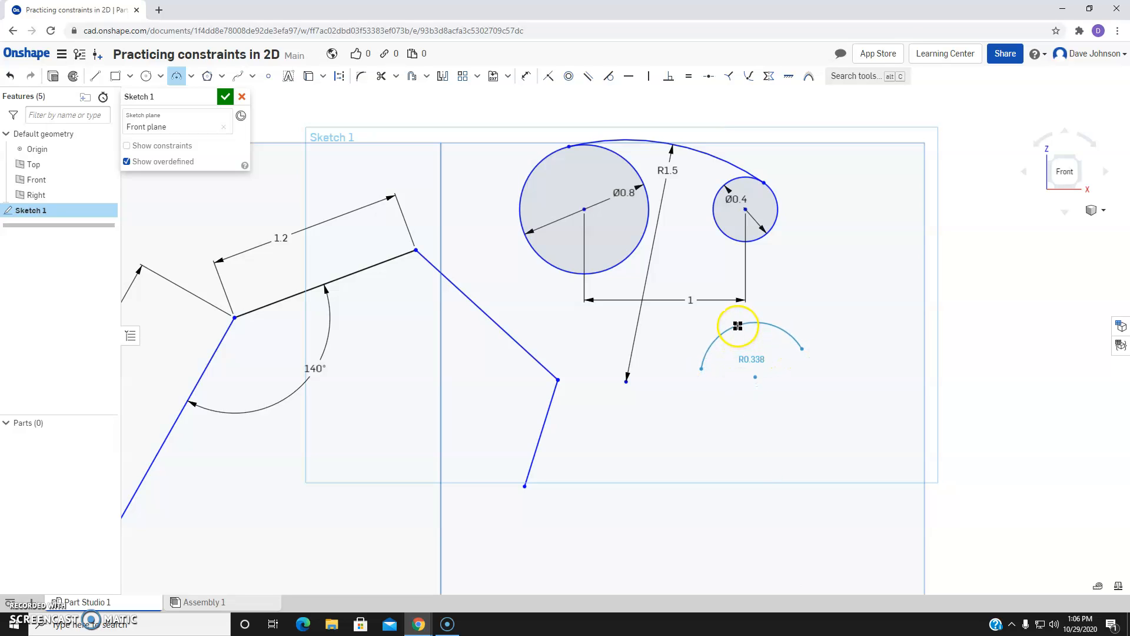
left_click(742, 328)
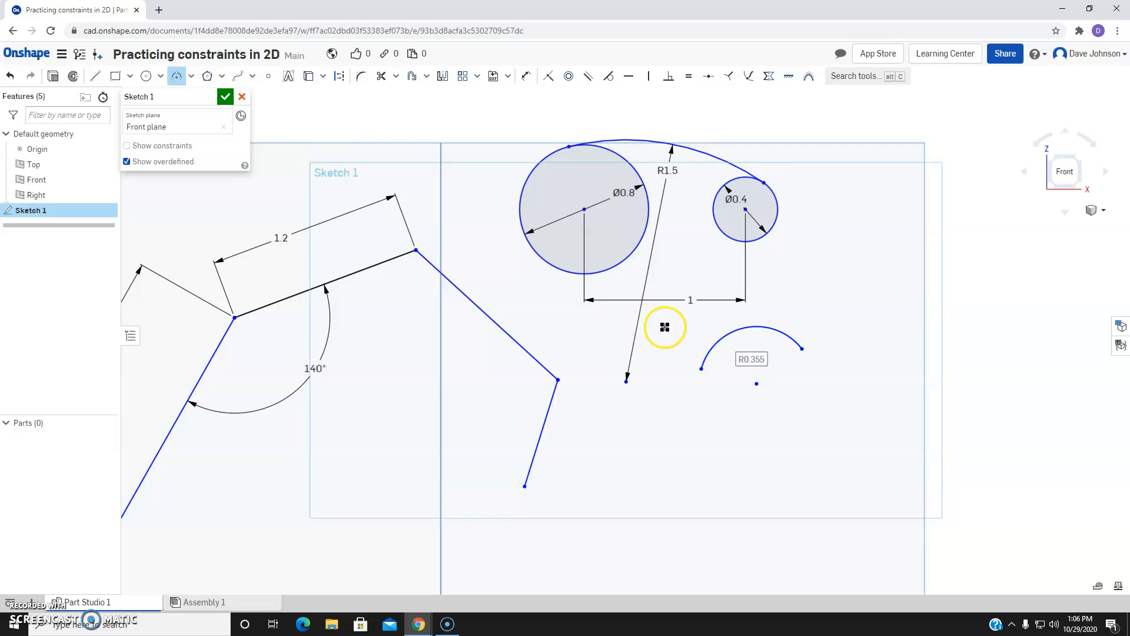
- Dimension the radius of the small arc below the circles as 0.4 in
key("d")
left_click(772, 347)
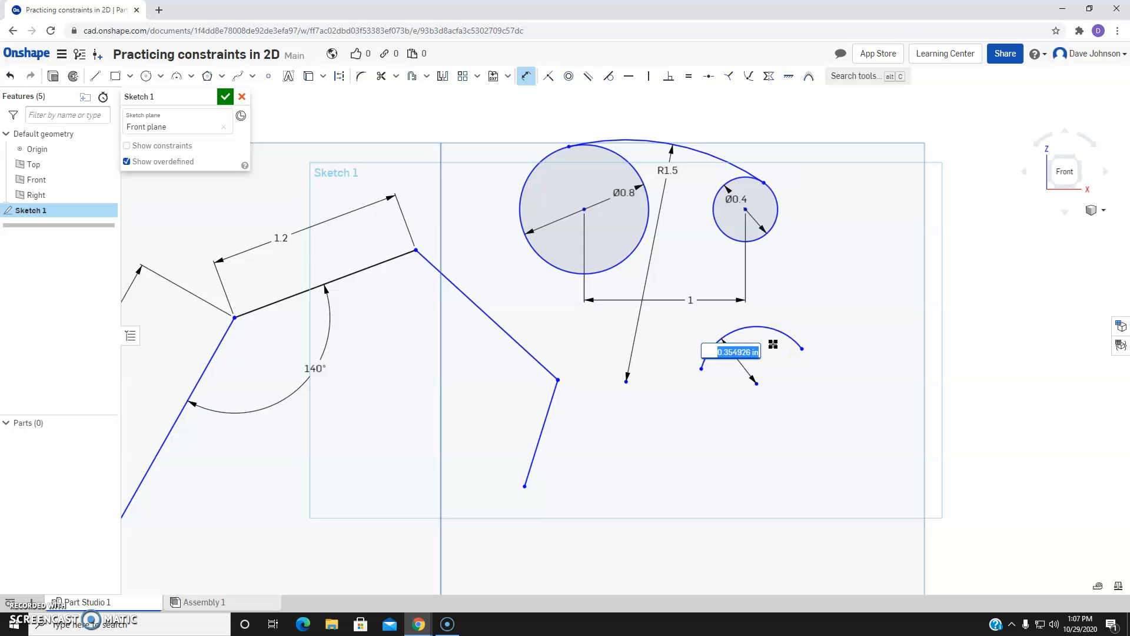
type("0.4")
key("Return")
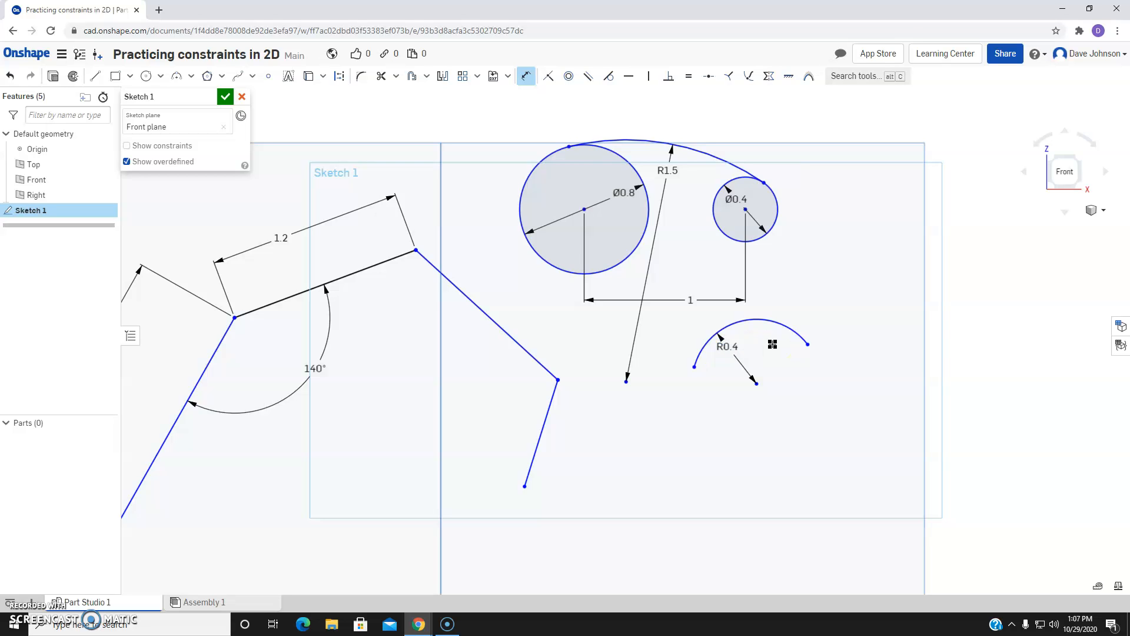
key("Escape")
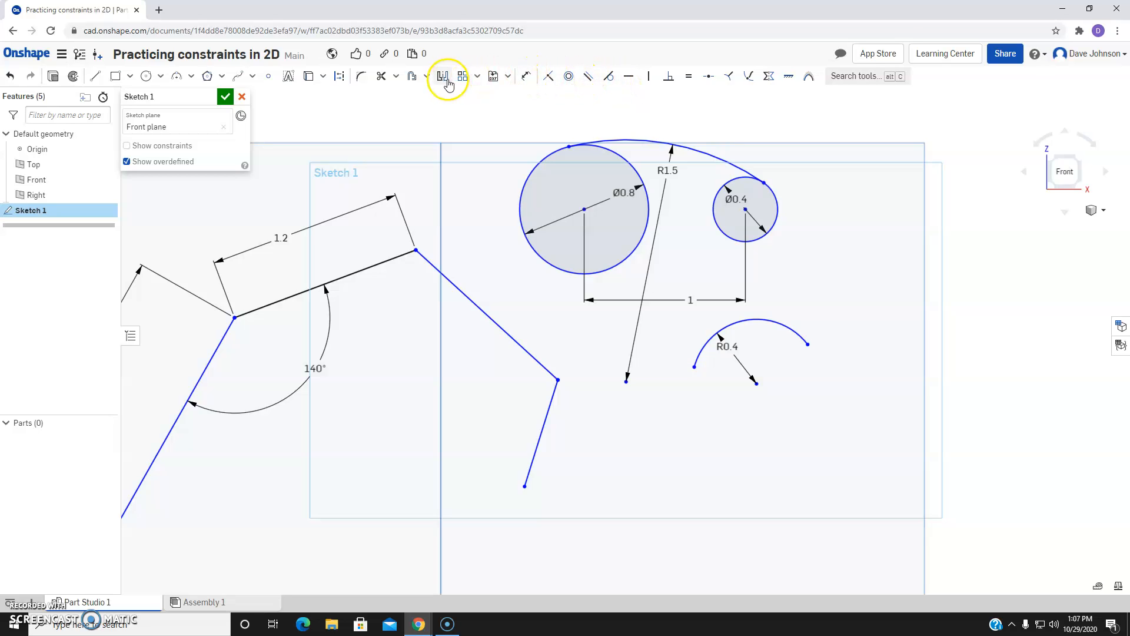
- Apply Tangent constraints between the 0.4 in radius arc and both the smaller and the larger circle
left_click(610, 80)
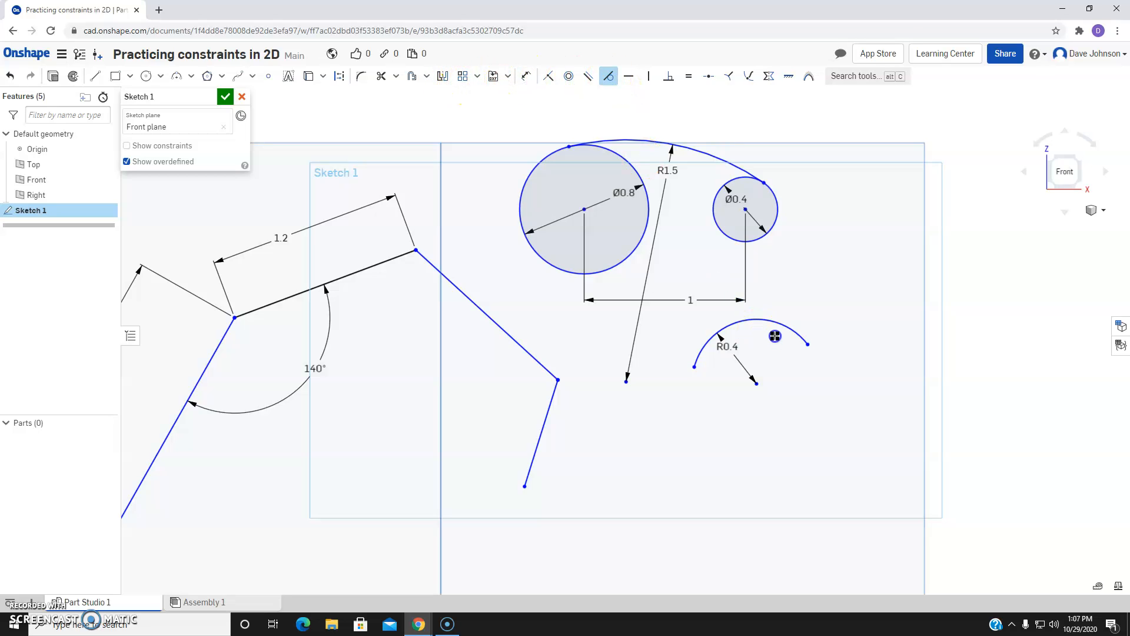
left_click(788, 324)
left_click(725, 234)
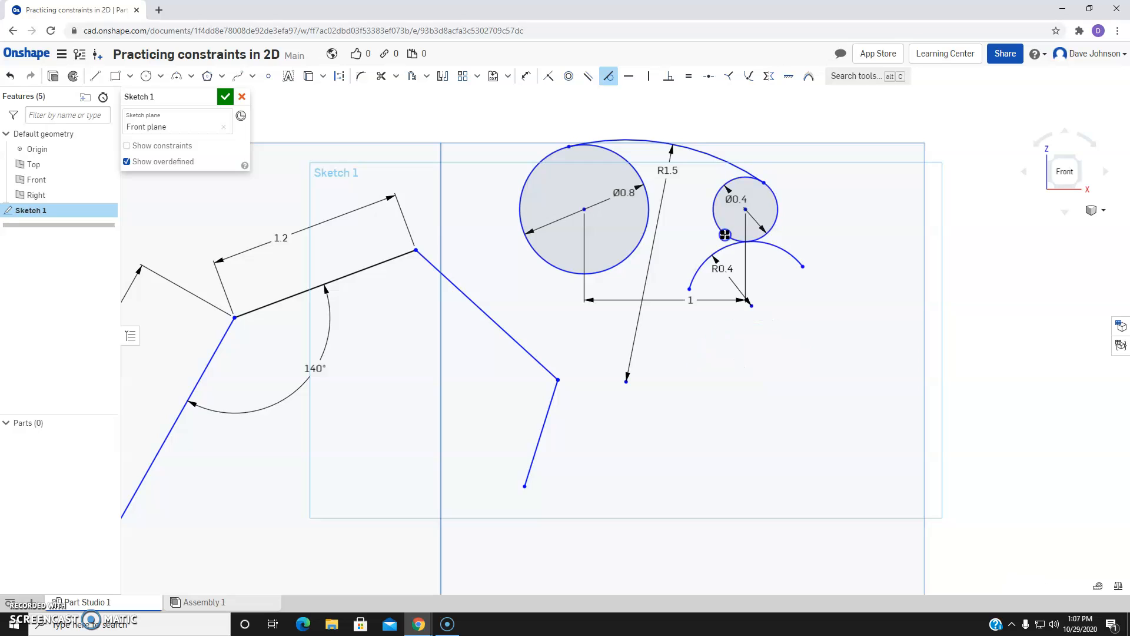
left_click(702, 266)
left_click(625, 254)
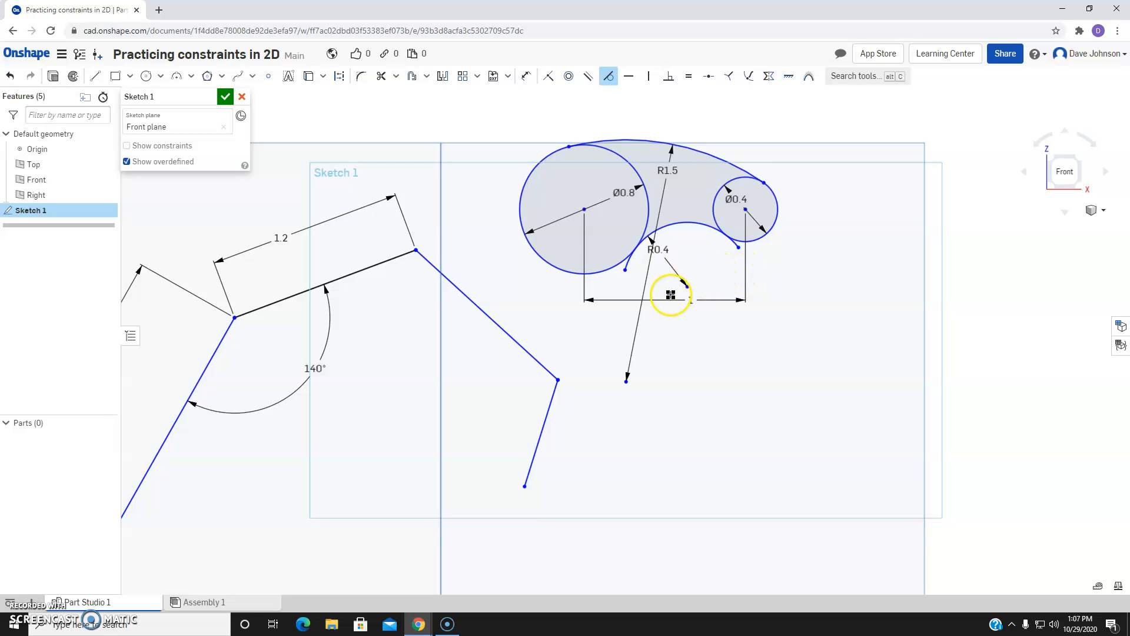
- Trim the lower arc's overhanging ends and the circles' inner portions, and delete the resulting closed outline with its dimensions
key("m")
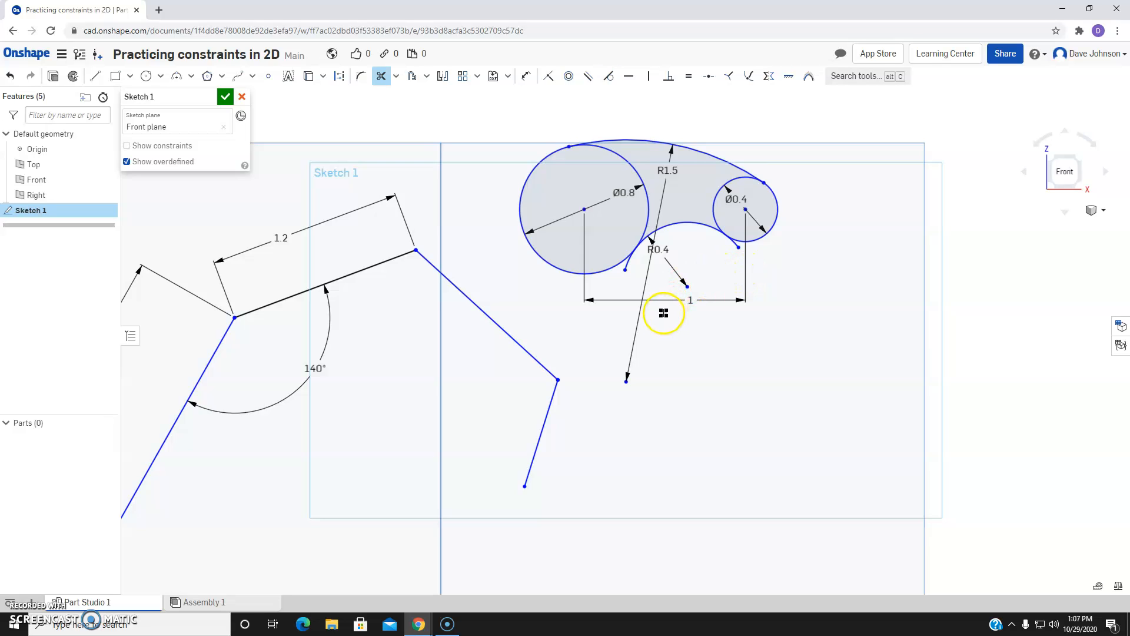
left_click(628, 264)
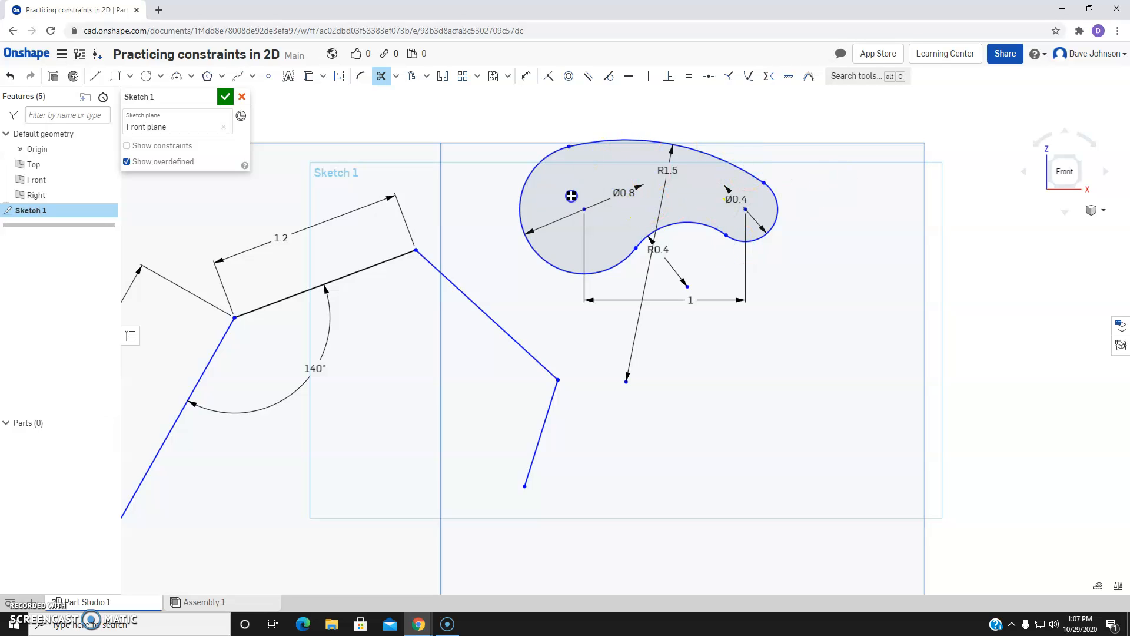
left_click_drag(824, 117, 514, 272)
key("Delete")
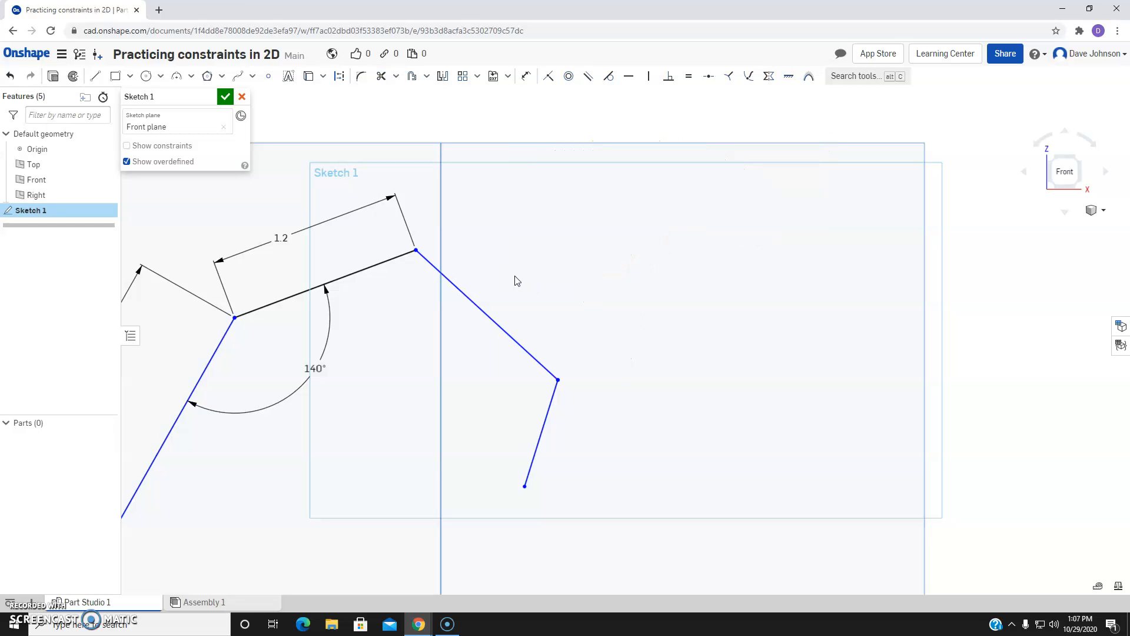
- Draw a slanted line in the empty area beside the line chain and apply a Horizontal constraint to it
mouse_move(247, 323)
middle_mouse_down()
mouse_move(335, 280)
mouse_move(382, 273)
mouse_move(391, 292)
middle_mouse_up()
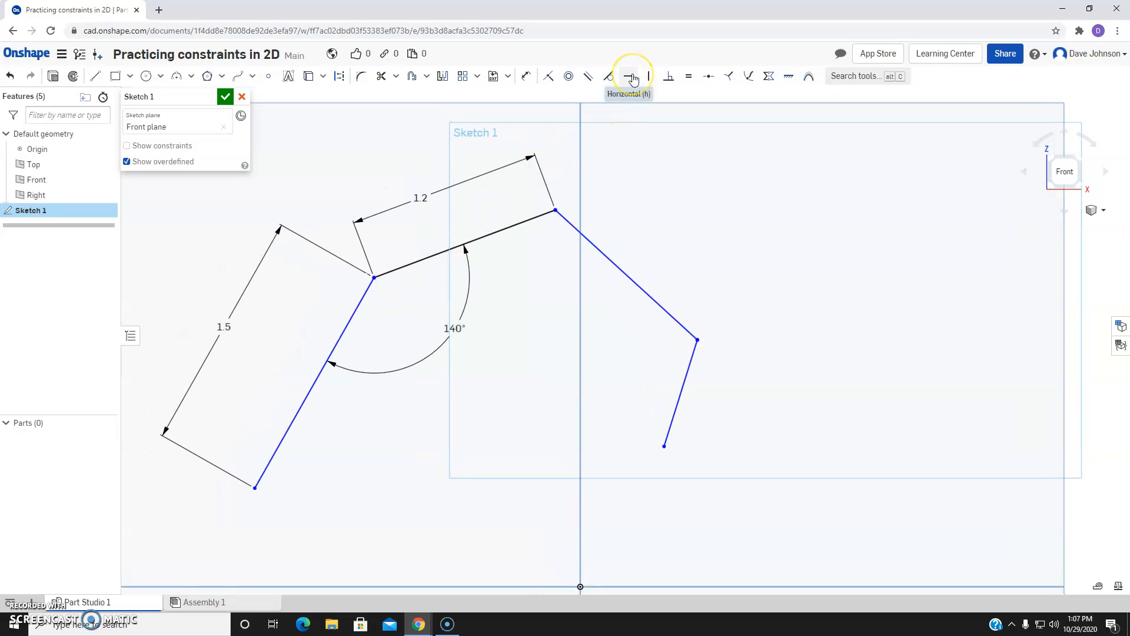
left_click(95, 75)
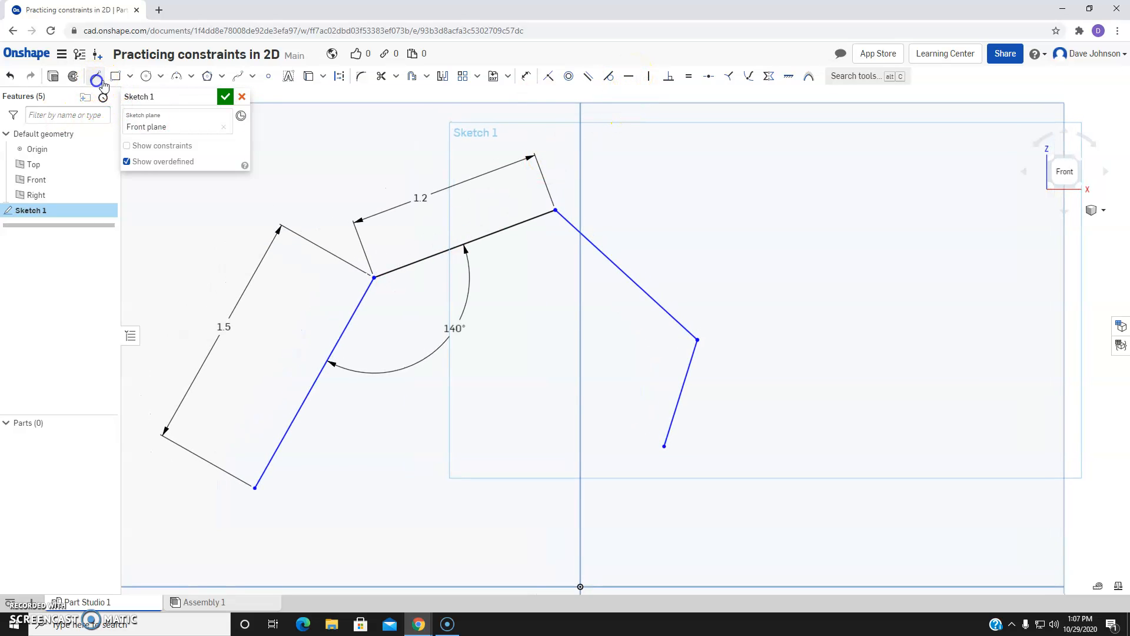
left_click(927, 157)
left_click(798, 228)
key("Escape")
left_click(628, 76)
left_click(871, 190)
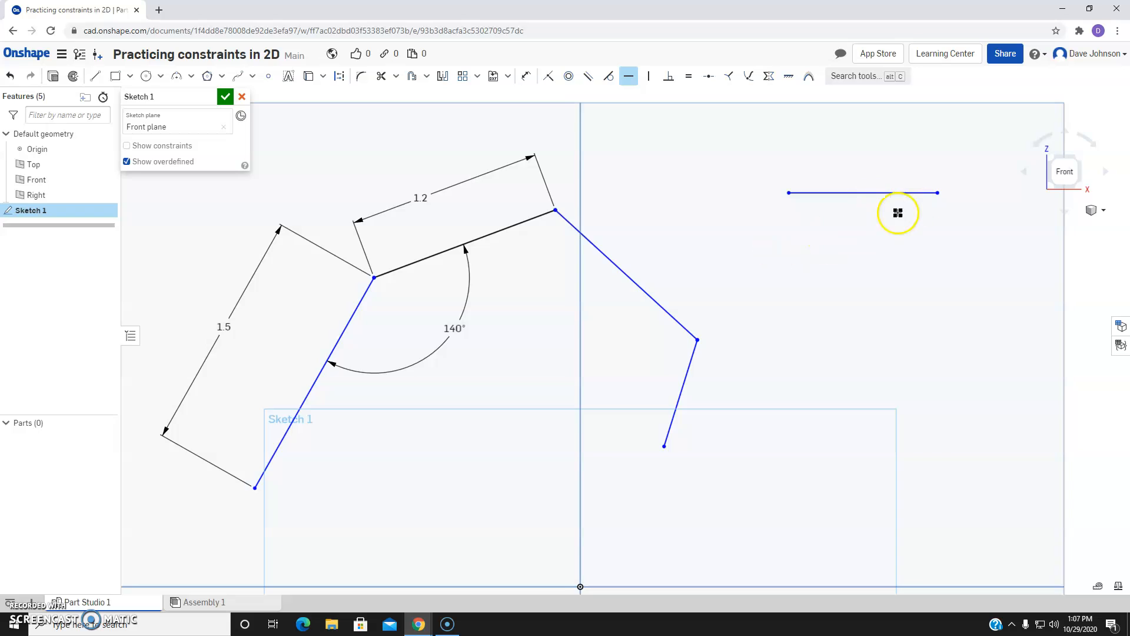
- Delete the separate horizontal line beside the line chain
middle_click_drag(897, 212, 826, 235)
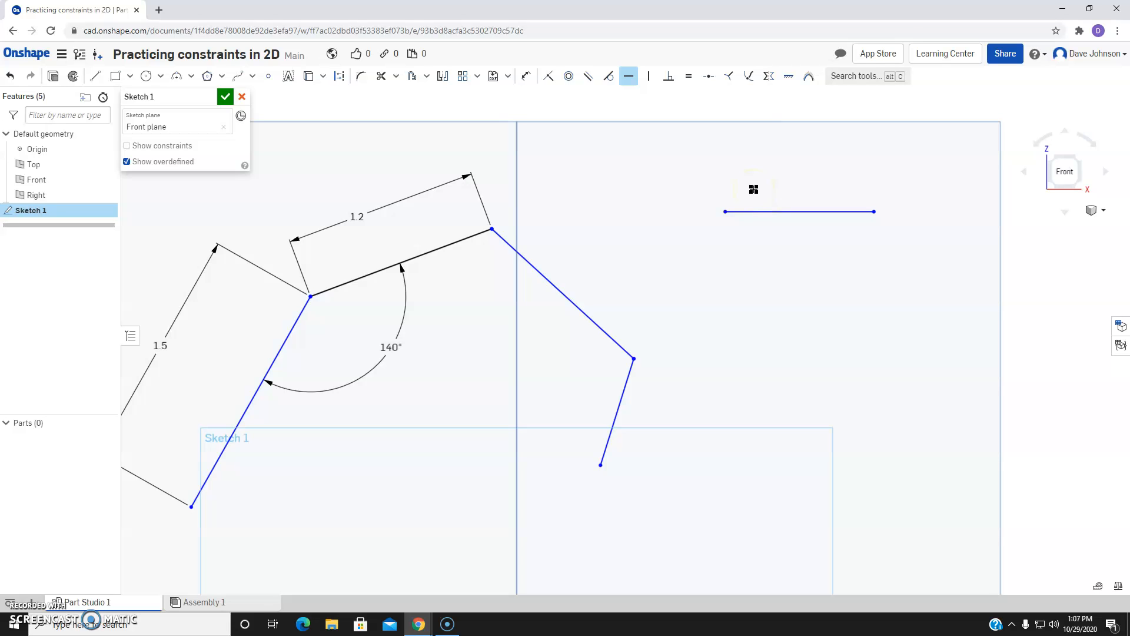
key("Escape")
left_click_drag(815, 163, 750, 263)
key("Delete")
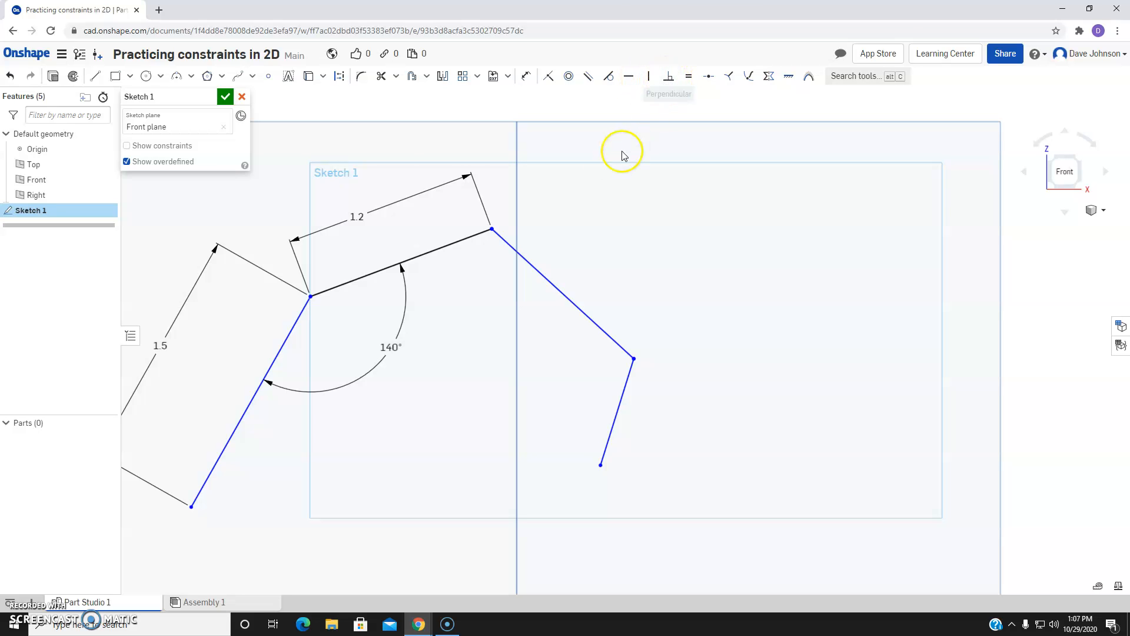
- Draw a line about 0.83 in long from inside the line chain, ending on the 1.2 in line
left_click(95, 76)
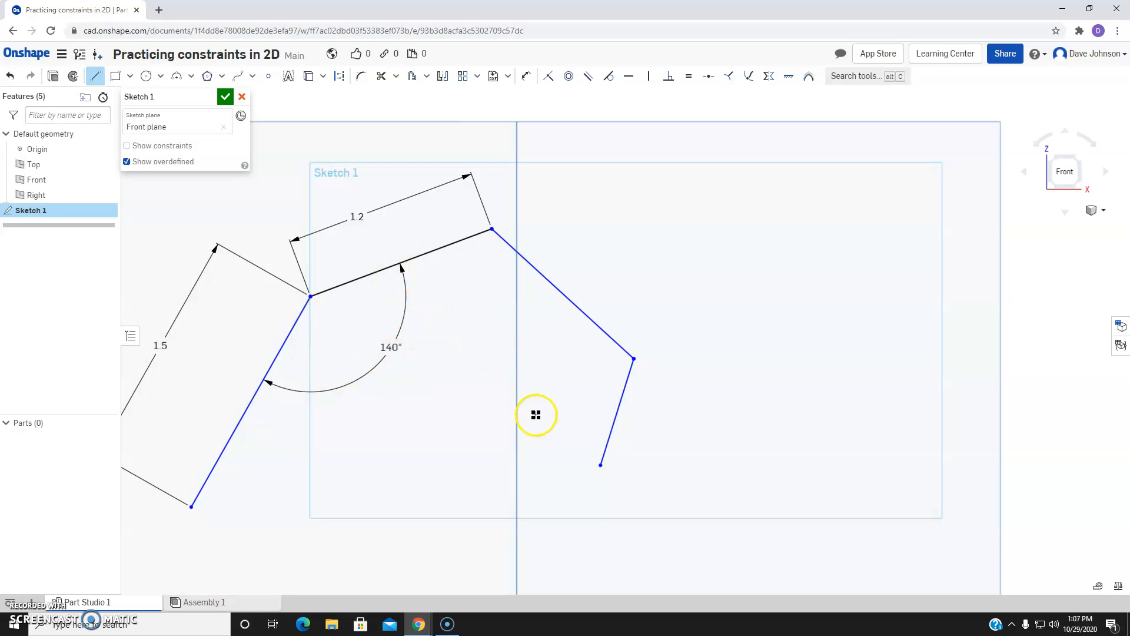
left_click(553, 319)
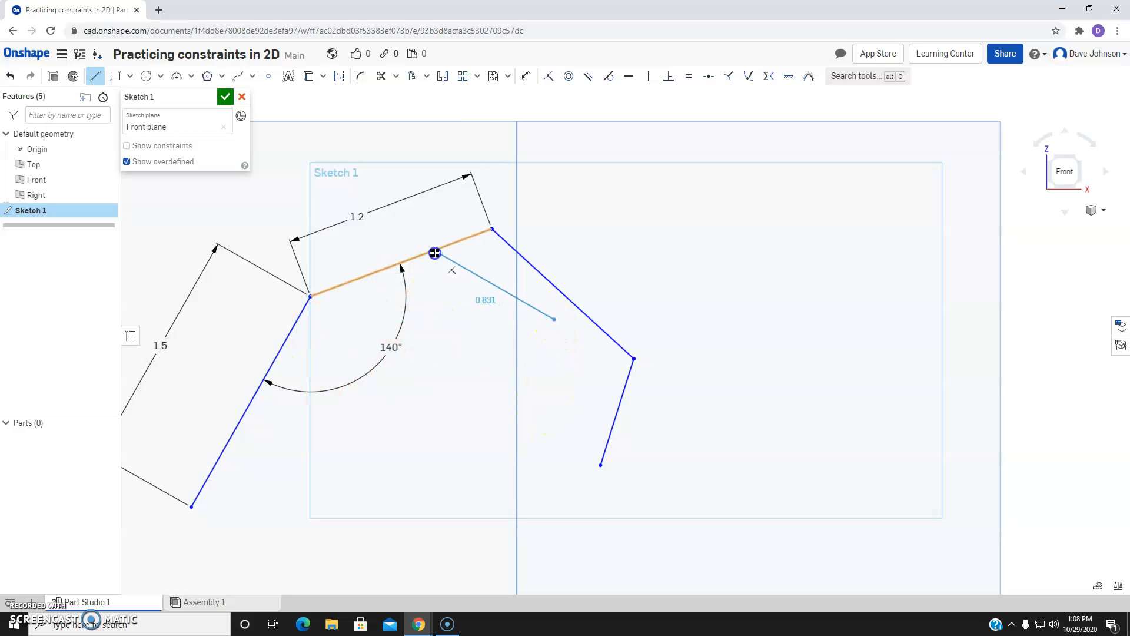
left_click(433, 252)
key("Escape")
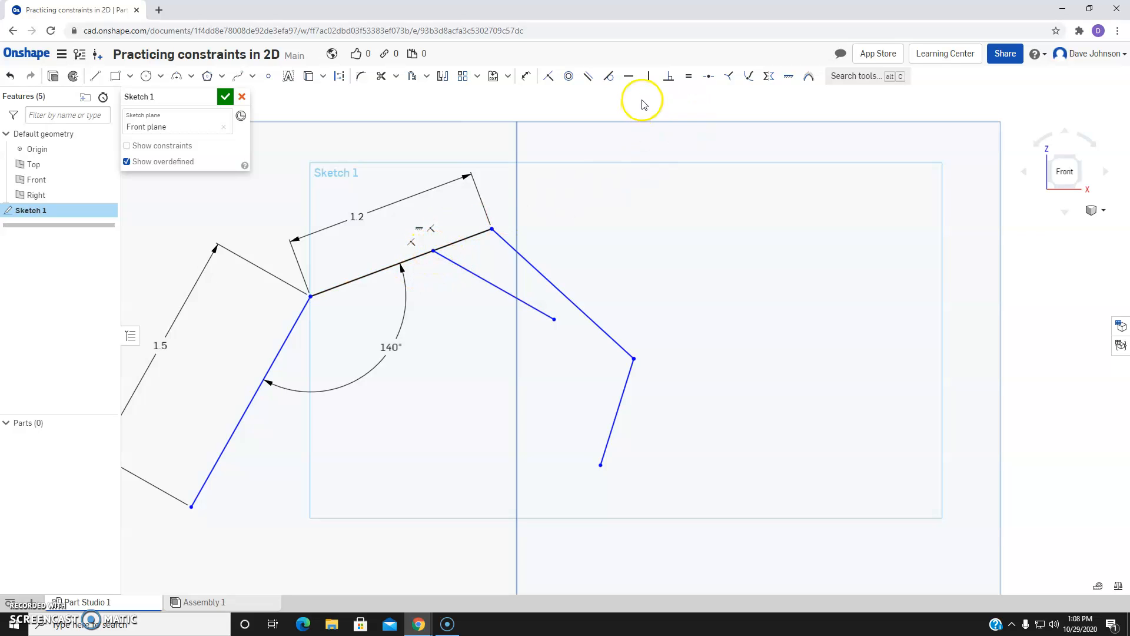
- Apply a Perpendicular constraint between the new inner line and the 1.2 in line
left_click(669, 81)
left_click(447, 246)
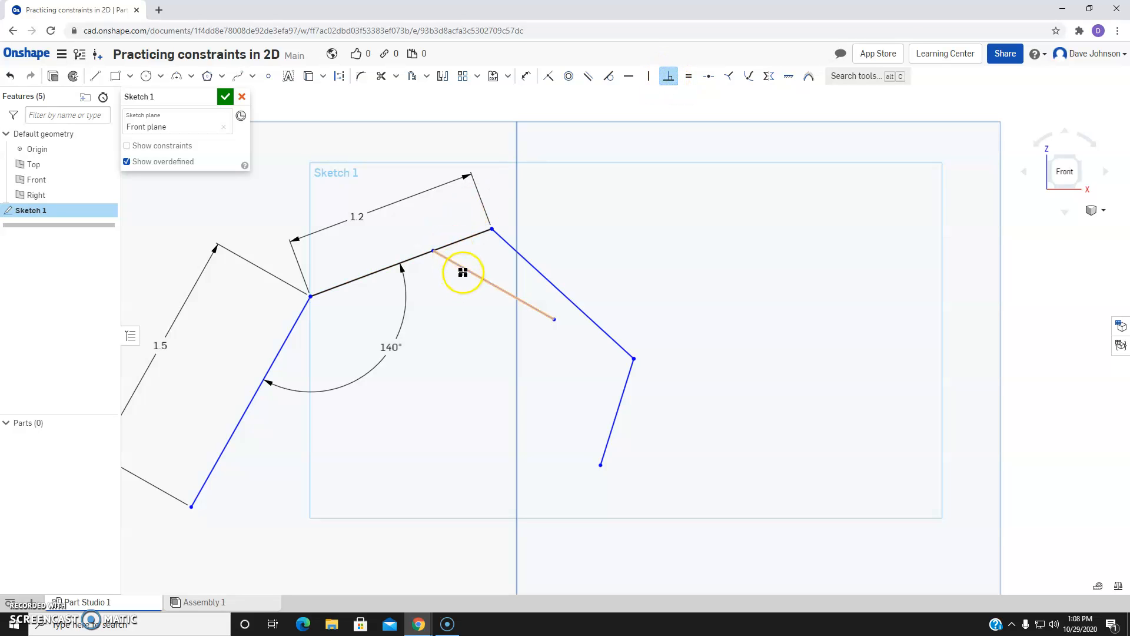
left_click(464, 270)
left_click(453, 243)
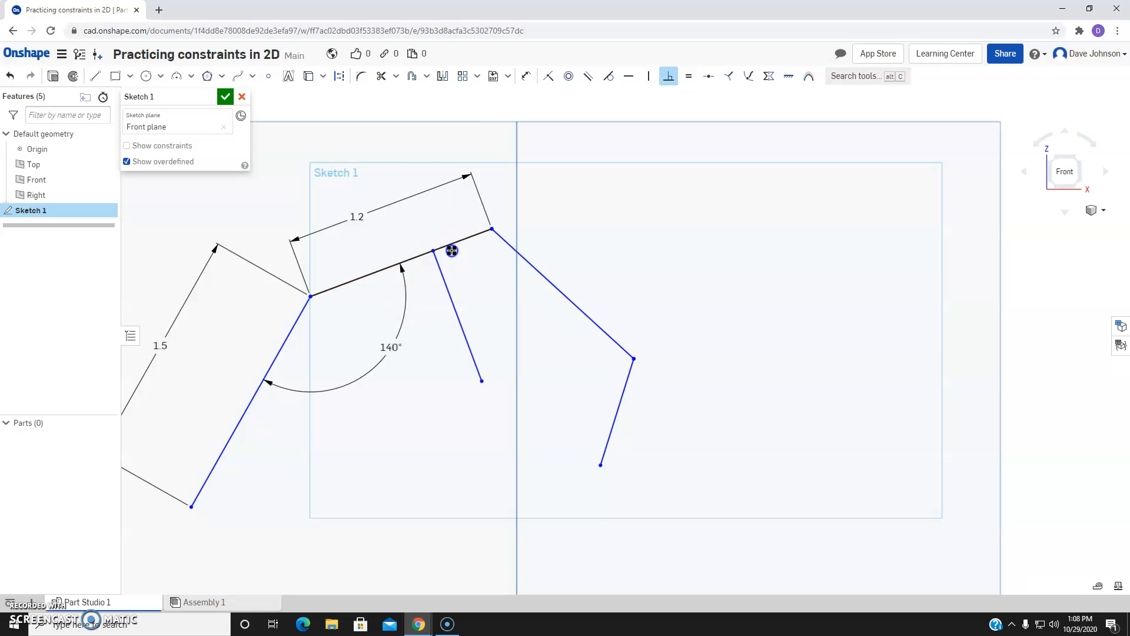
- Set the angle between the 1.2 in and 1.5 in lines to 120°
left_click_drag(398, 345, 419, 343)
double_click(396, 348)
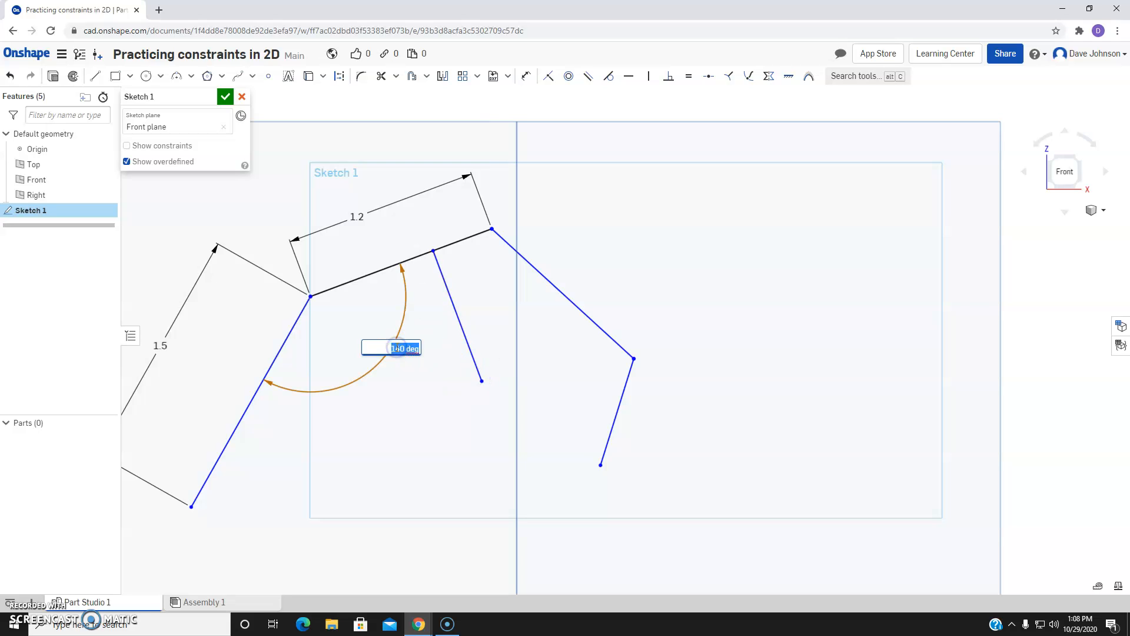
key("Return")
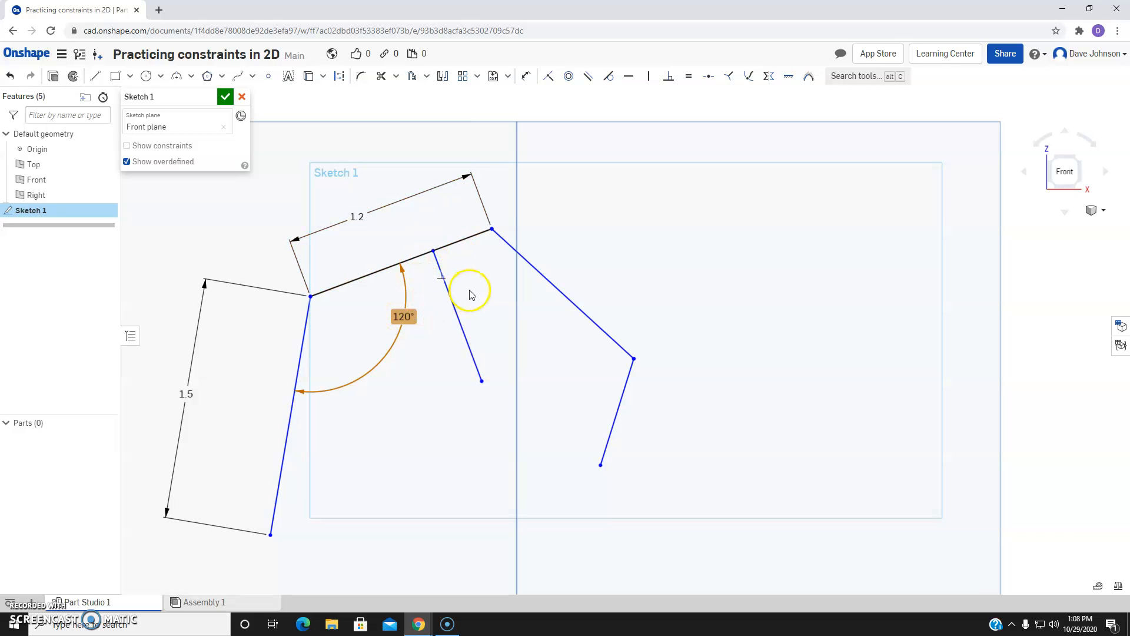
- Delete the inner perpendicular line together with the angle dimension between the 1.2 in and 1.5 in lines
left_click(446, 323)
key("Delete")
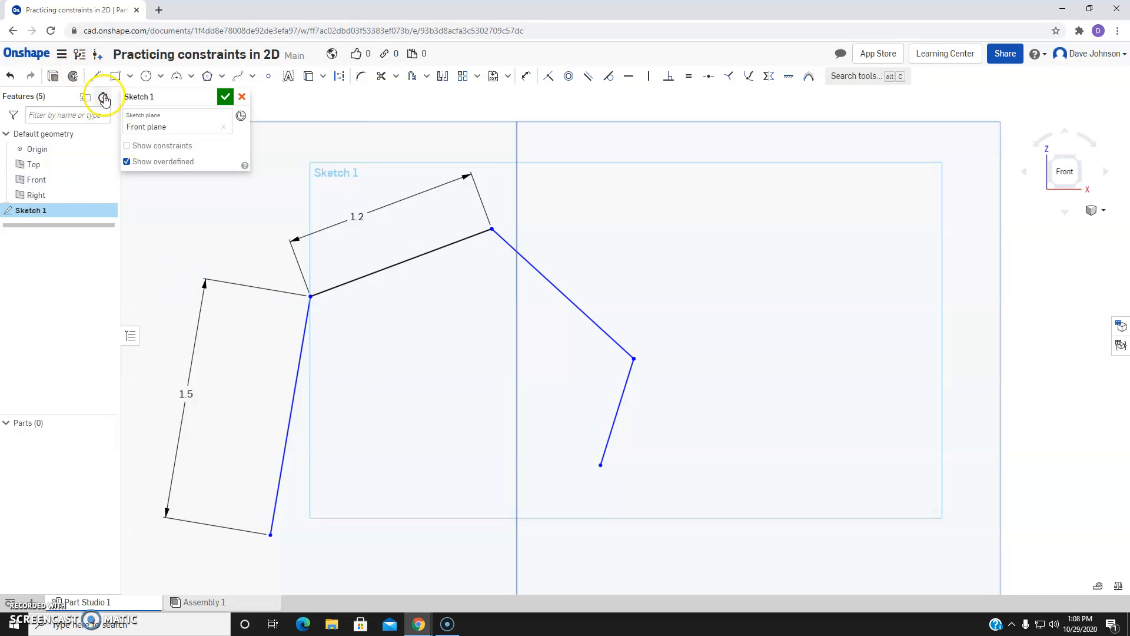
- Draw a line from inside the line chain to a point near the lower end of the 1.5 in line
left_click(93, 76)
left_click(431, 452)
left_click(277, 478)
- Apply a Perpendicular constraint between the new short line and the 1.5 in line
left_click(668, 76)
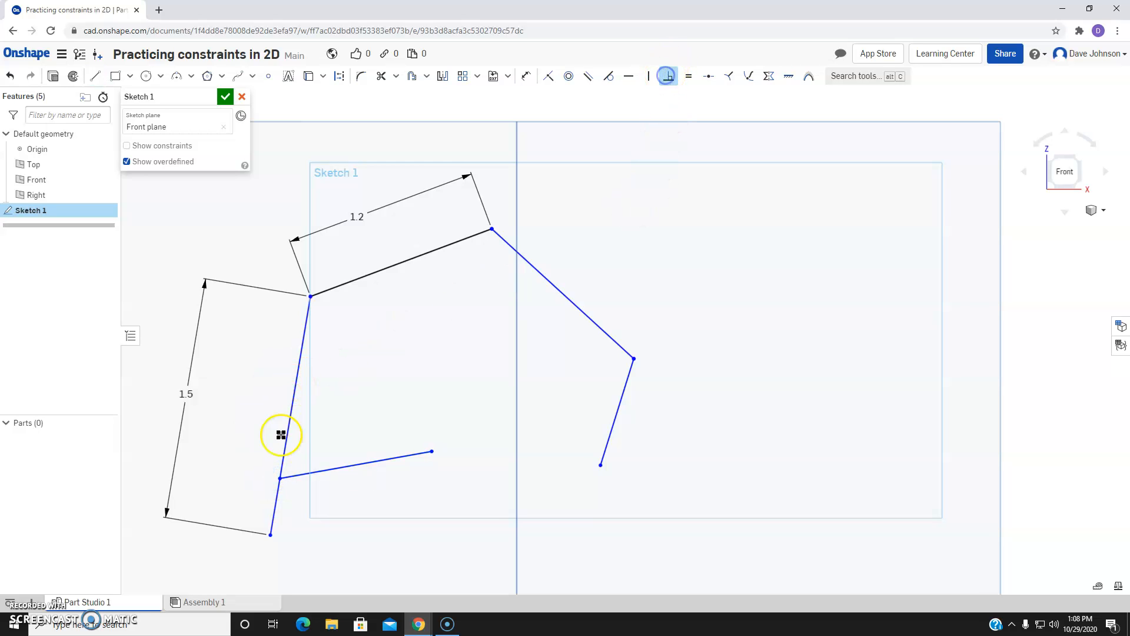
left_click(337, 469)
left_click(286, 438)
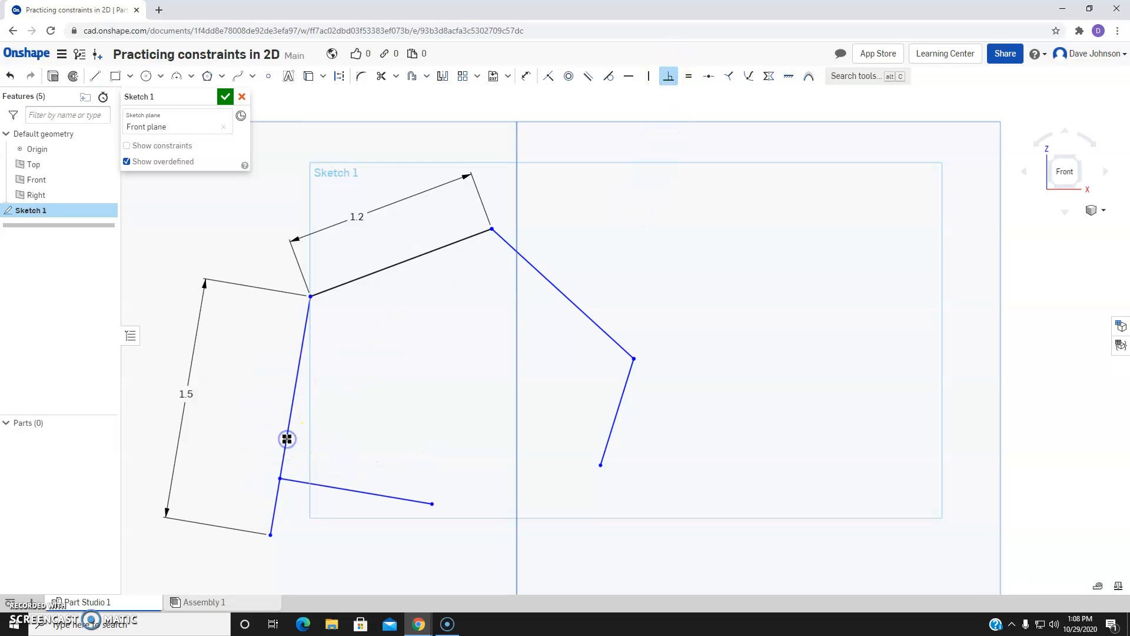
key("Escape")
- Dimension the angle between the 1.2 in and 1.5 in lines and set it to 140°
key("d")
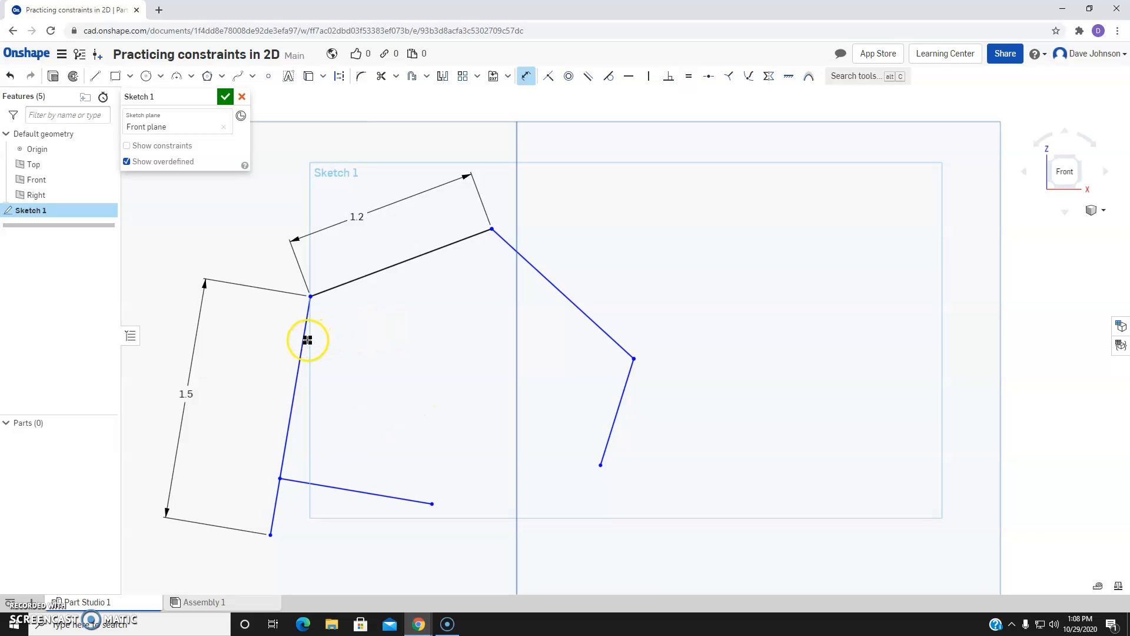
left_click(302, 342)
left_click(337, 285)
left_click(377, 331)
key("Return")
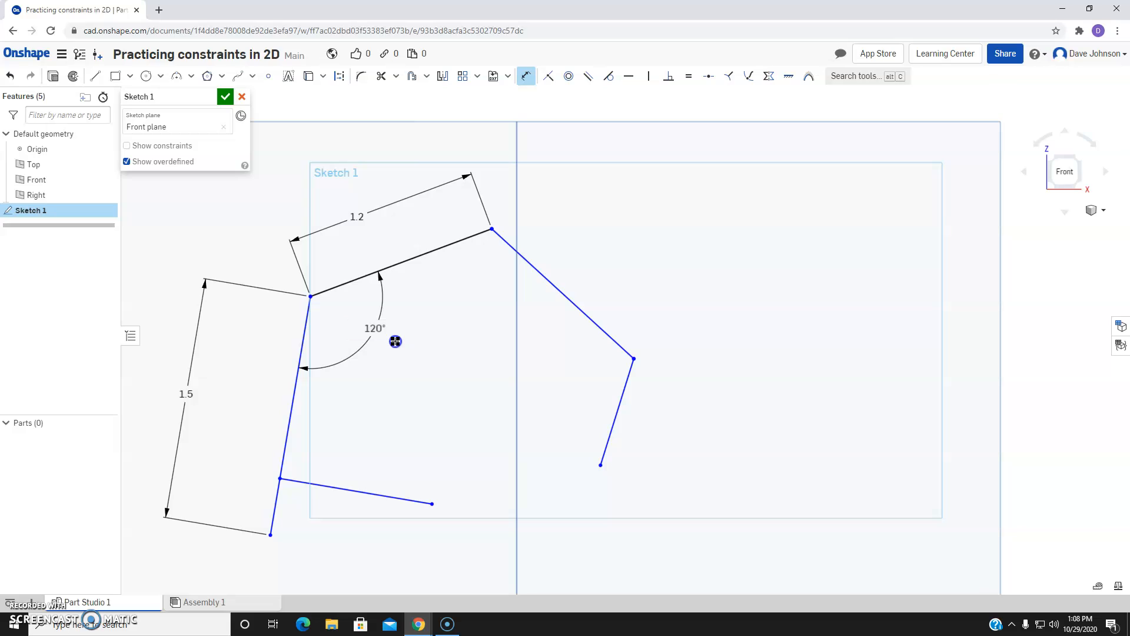
double_click(369, 330)
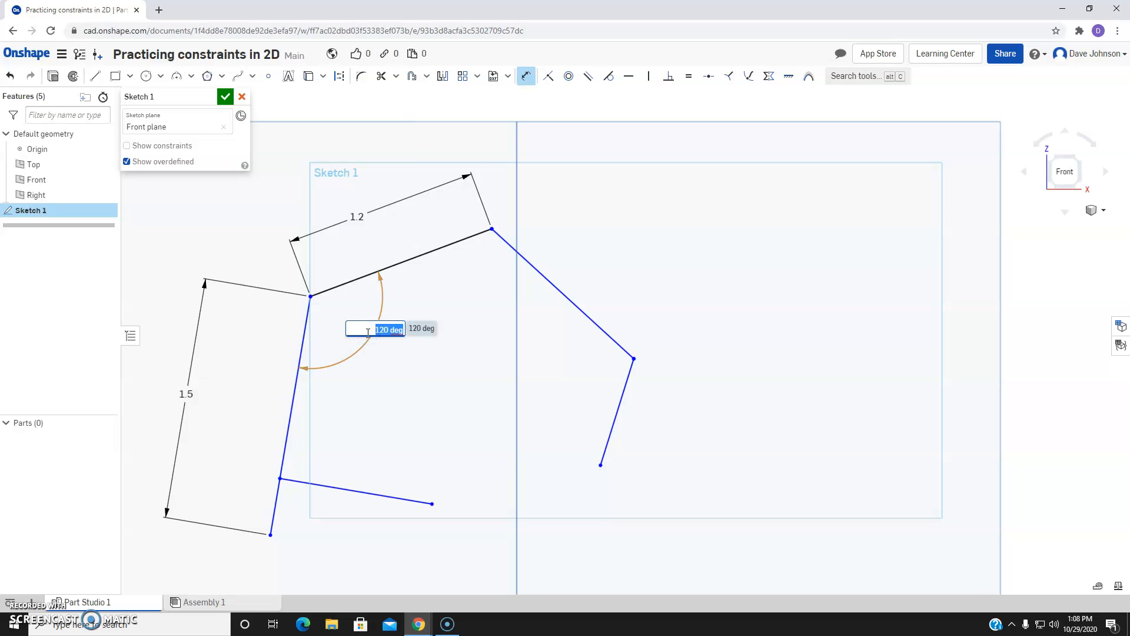
key("Escape")
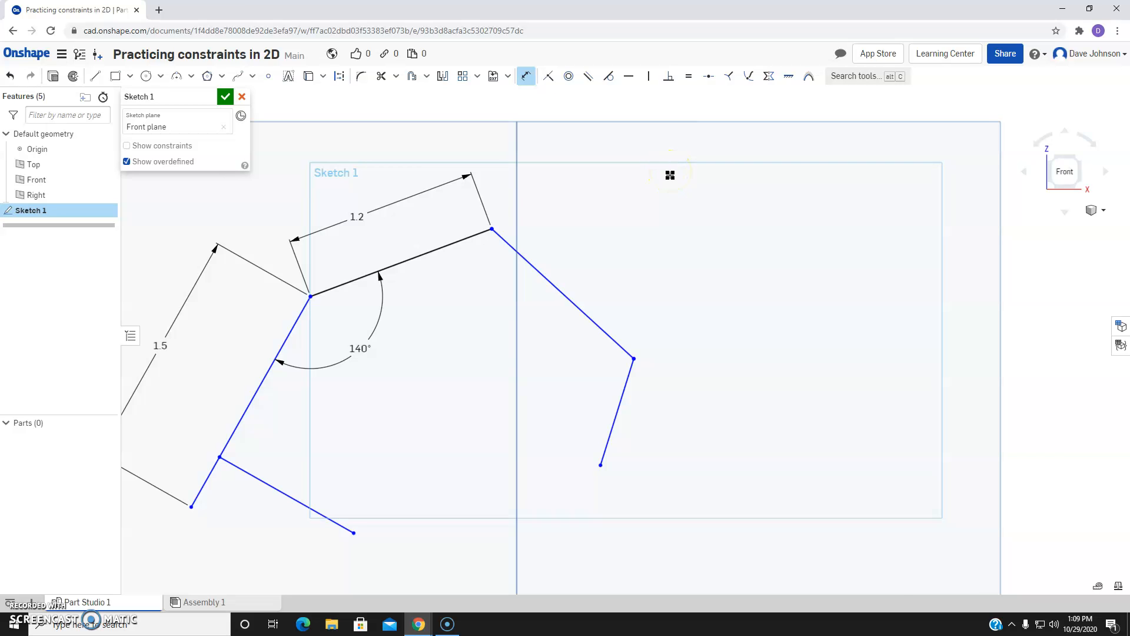
scroll(670, 175, "down", 3)
mouse_move(519, 266)
middle_mouse_down()
mouse_move(575, 257)
mouse_move(592, 290)
middle_mouse_up()
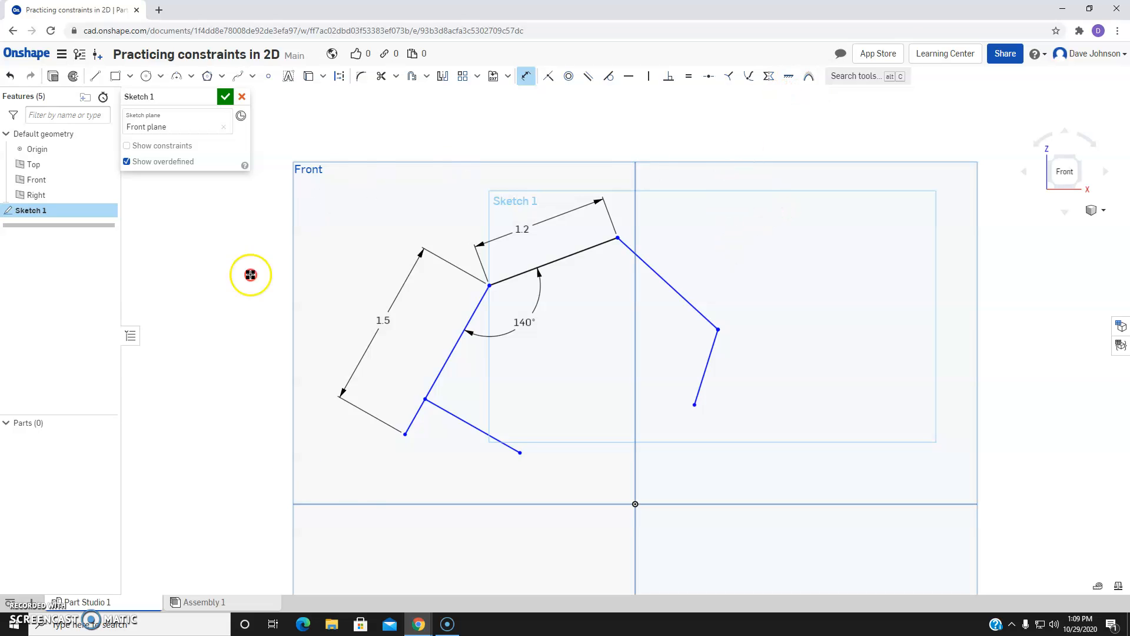
left_click(631, 120)
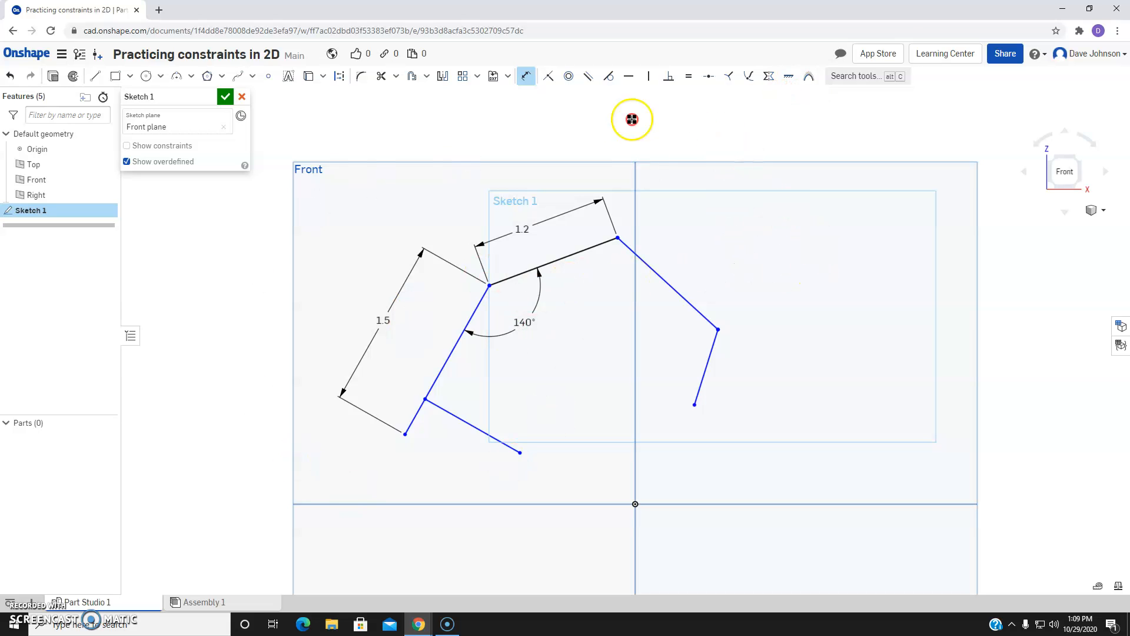
left_click(566, 109)
left_click(222, 95)
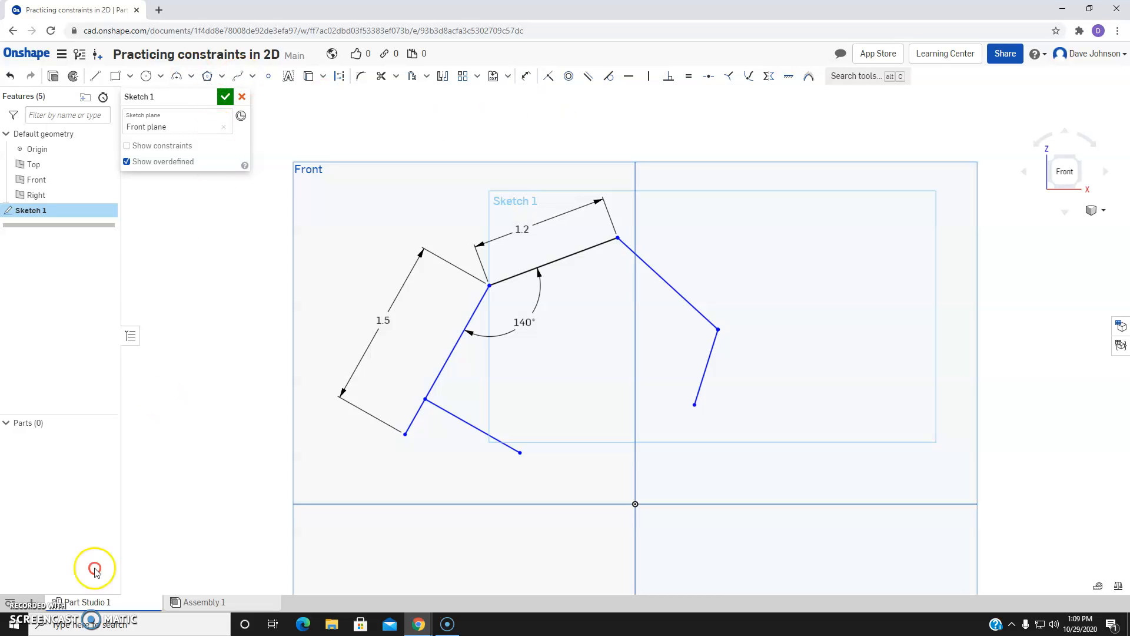